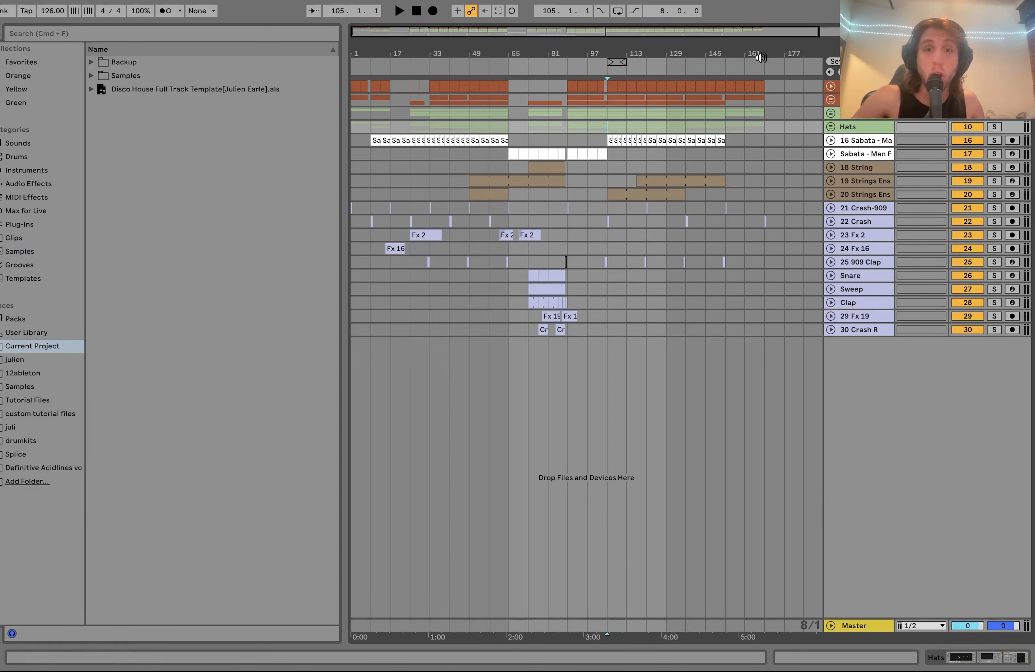
{"action": "scroll", "coordinate": [644, 140], "scroll_direction": "up", "scroll_amount": 3}
{"action": "scroll", "coordinate": [644, 140], "scroll_direction": "down", "scroll_amount": 5}
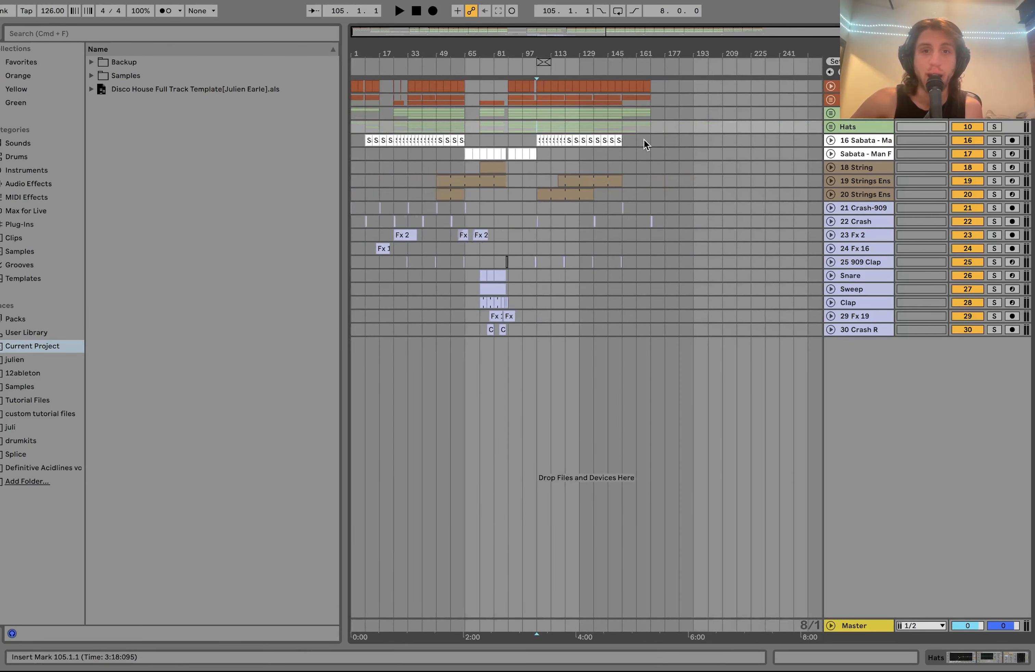
{"action": "scroll", "coordinate": [559, 153], "scroll_direction": "up", "scroll_amount": 4}
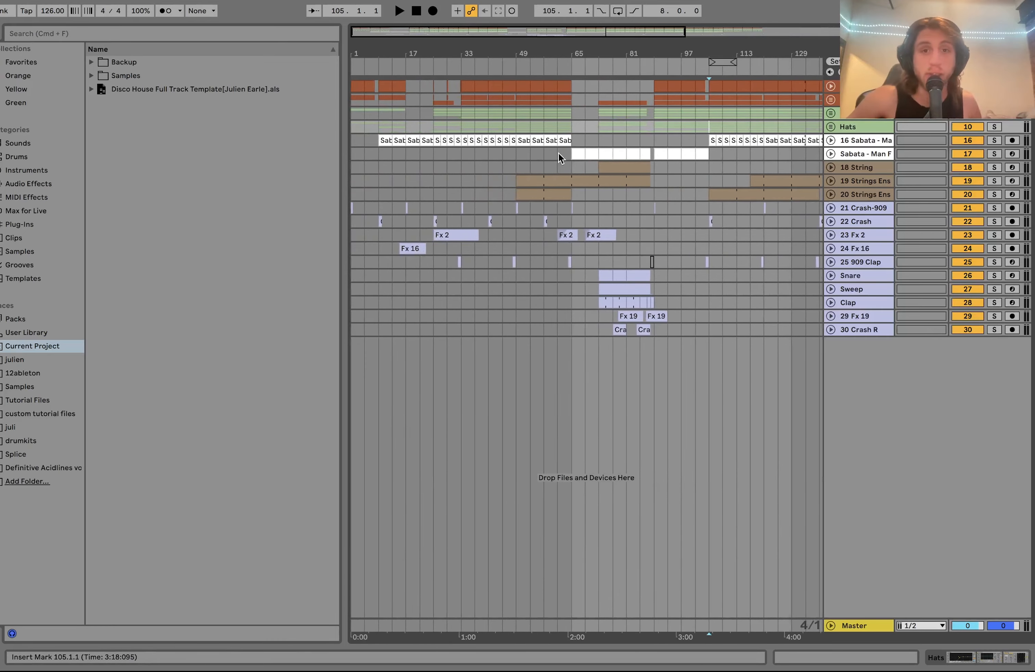
{"action": "scroll", "coordinate": [558, 153], "scroll_direction": "down", "scroll_amount": 4}
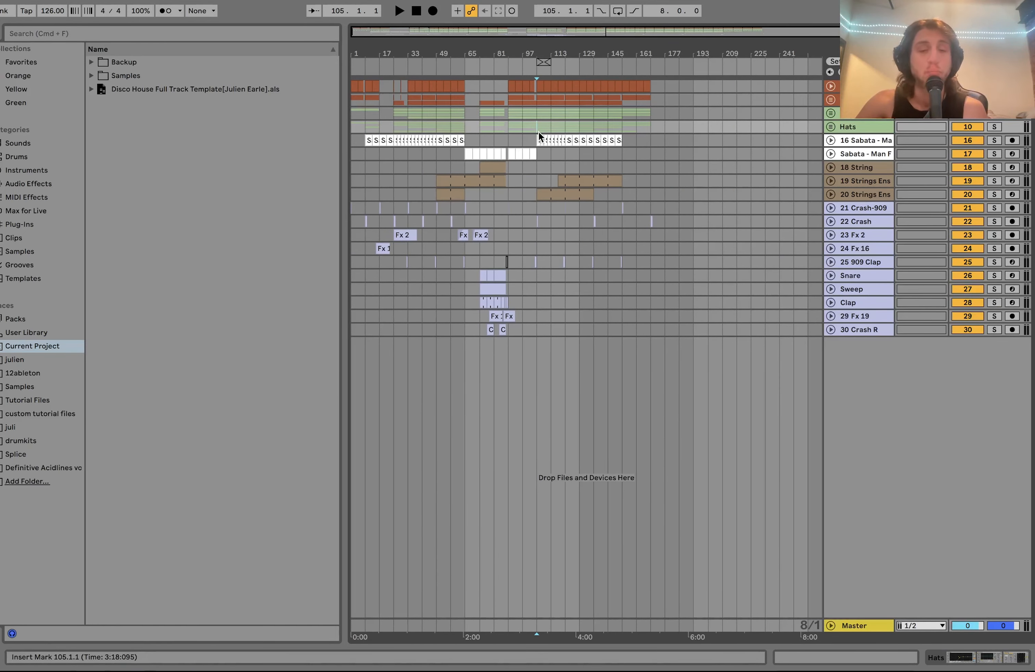
{"action": "left_click", "coordinate": [537, 140]}
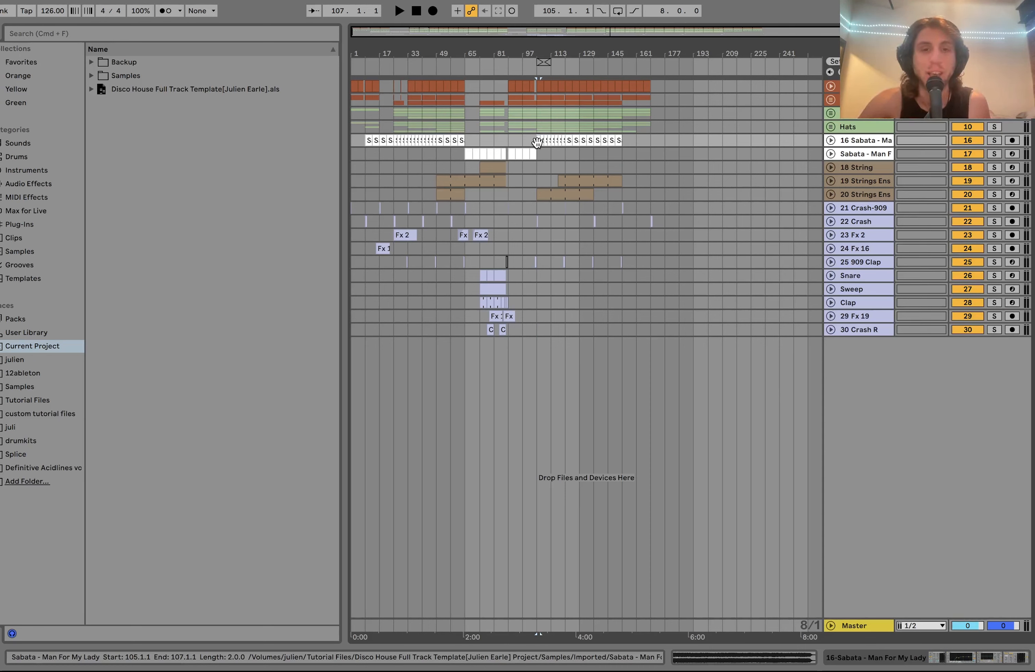
{"action": "left_click", "coordinate": [501, 139]}
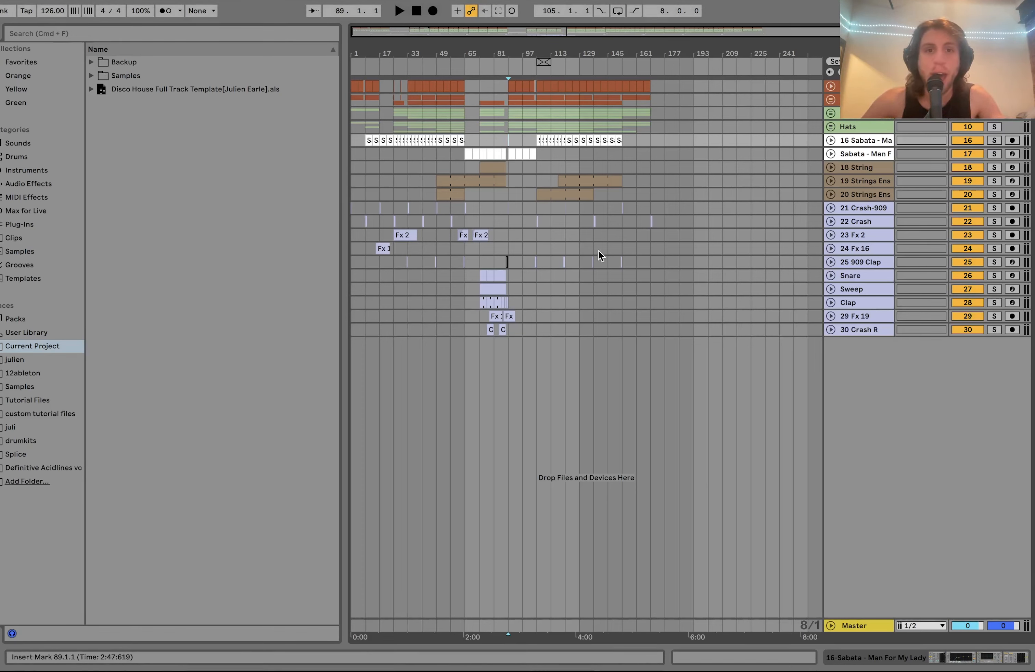
Solo the two Sabata sample tracks, 16 and 17, and unfold both of them in the arrangement.
{"action": "left_click", "coordinate": [995, 141]}
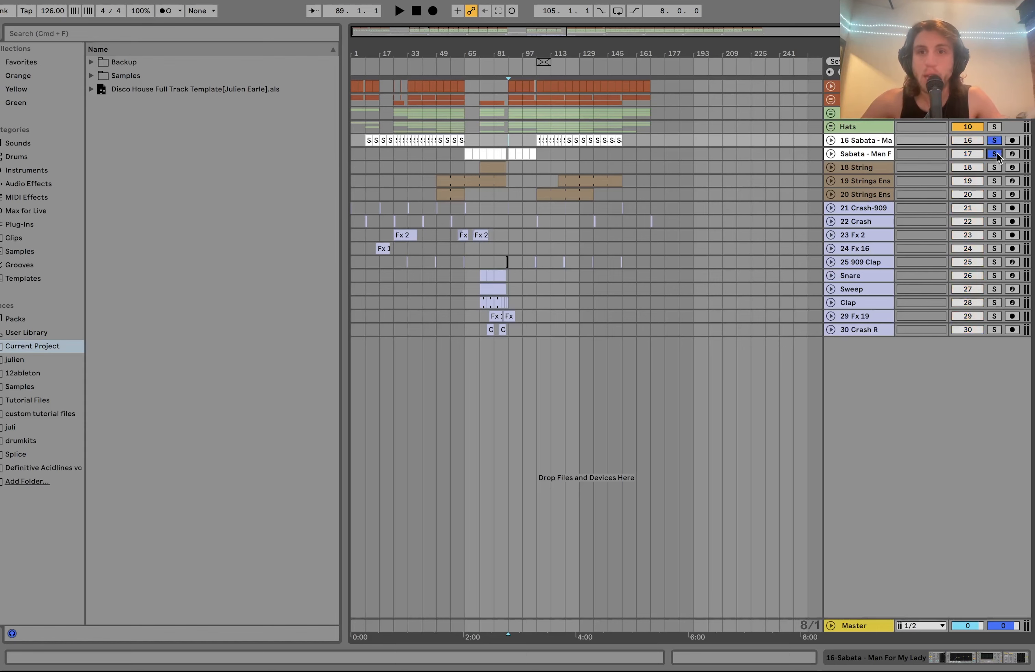
{"action": "left_click", "coordinate": [831, 154]}
{"action": "left_click", "coordinate": [832, 140]}
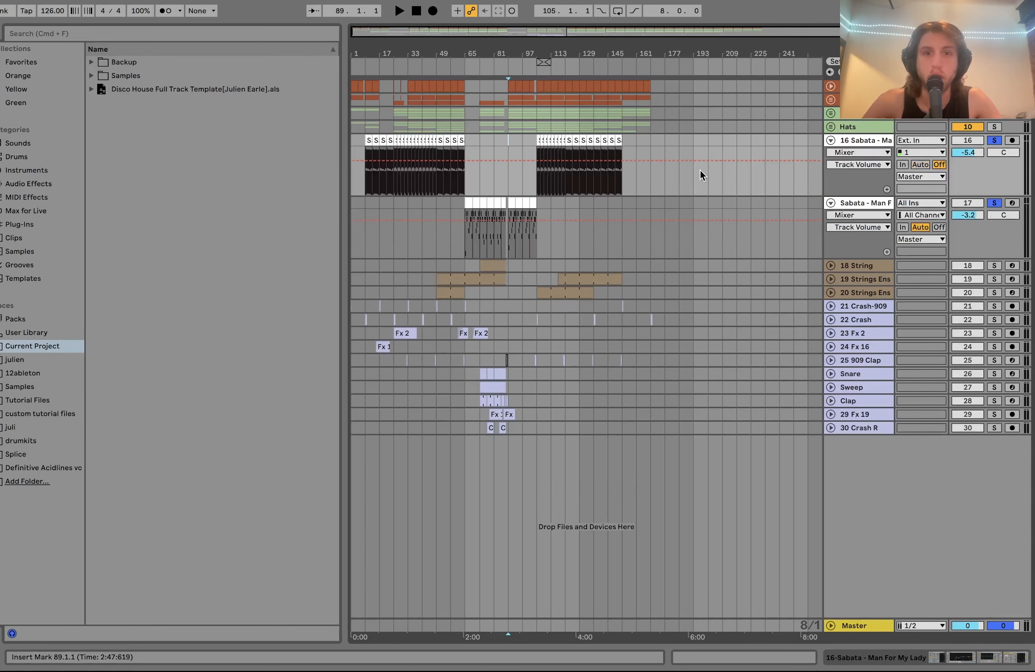
Add an audio track below track 16 and copy that track's four-bar clip at bar 17 onto it at the same position.
{"action": "scroll", "coordinate": [581, 193], "scroll_direction": "up", "scroll_amount": 5}
{"action": "scroll", "coordinate": [581, 193], "scroll_direction": "left", "scroll_amount": 5}
{"action": "scroll", "coordinate": [582, 194], "scroll_direction": "down", "scroll_amount": 5}
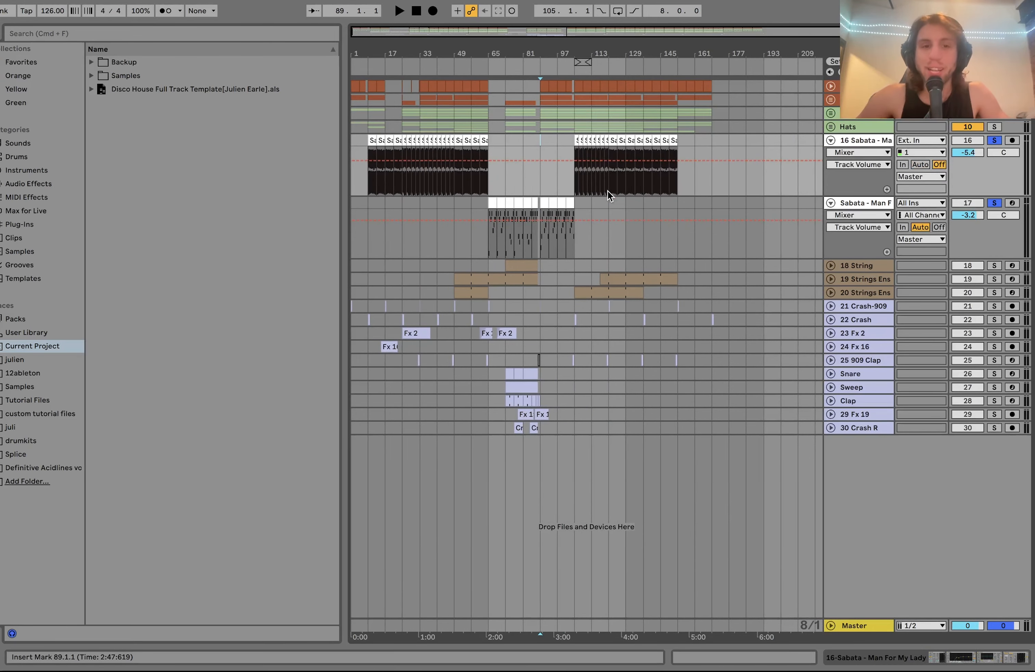
{"action": "scroll", "coordinate": [607, 191], "scroll_direction": "up", "scroll_amount": 1}
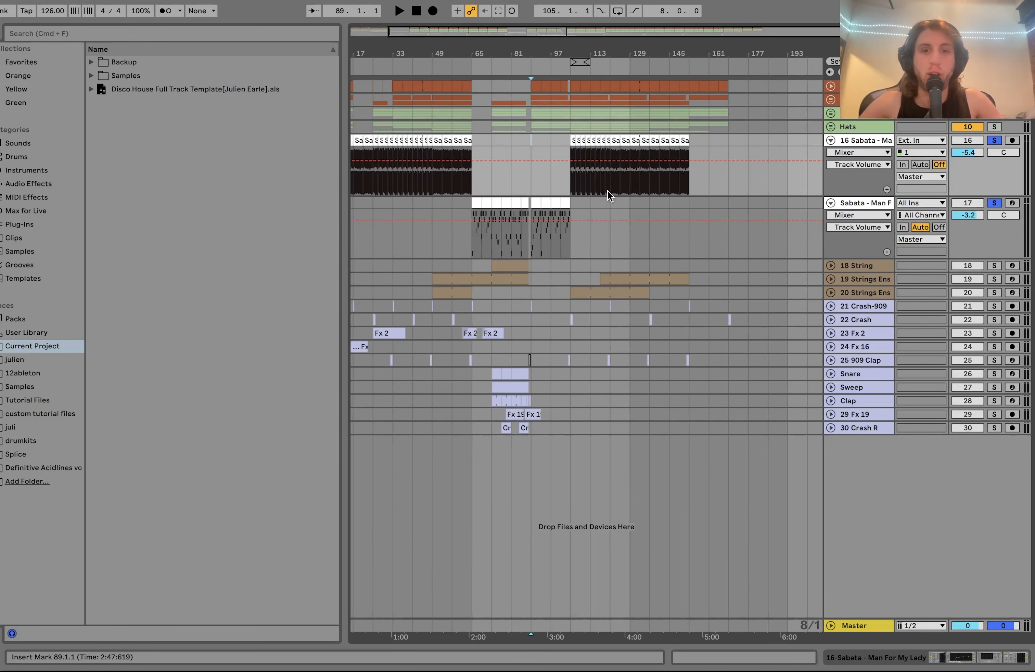
{"action": "scroll", "coordinate": [607, 191], "scroll_direction": "left", "scroll_amount": 3}
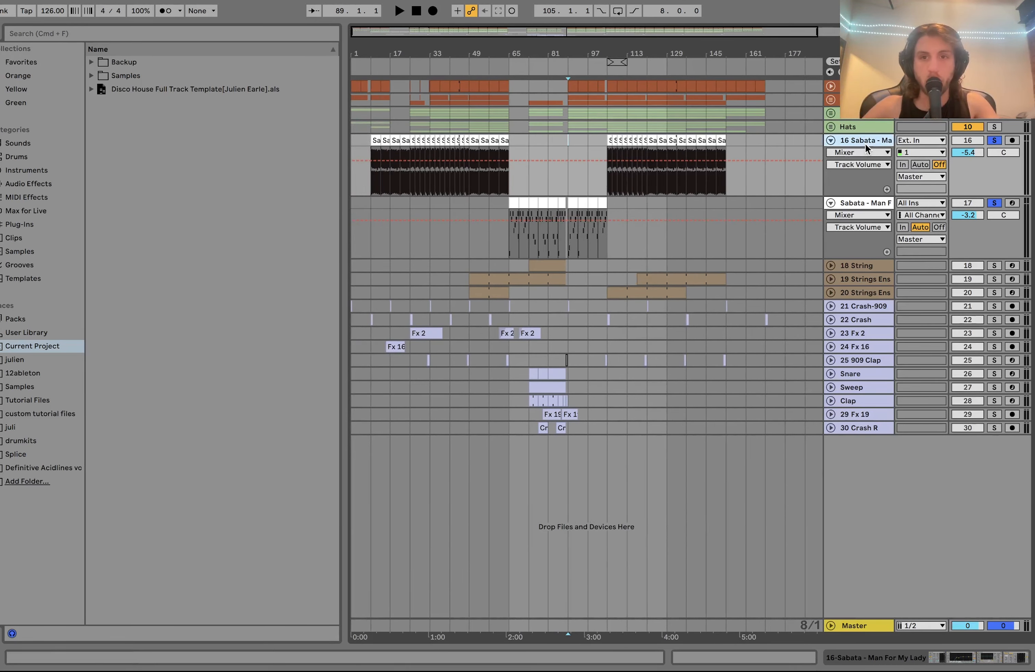
{"action": "key", "text": "super+t"}
{"action": "left_click", "coordinate": [395, 141]}
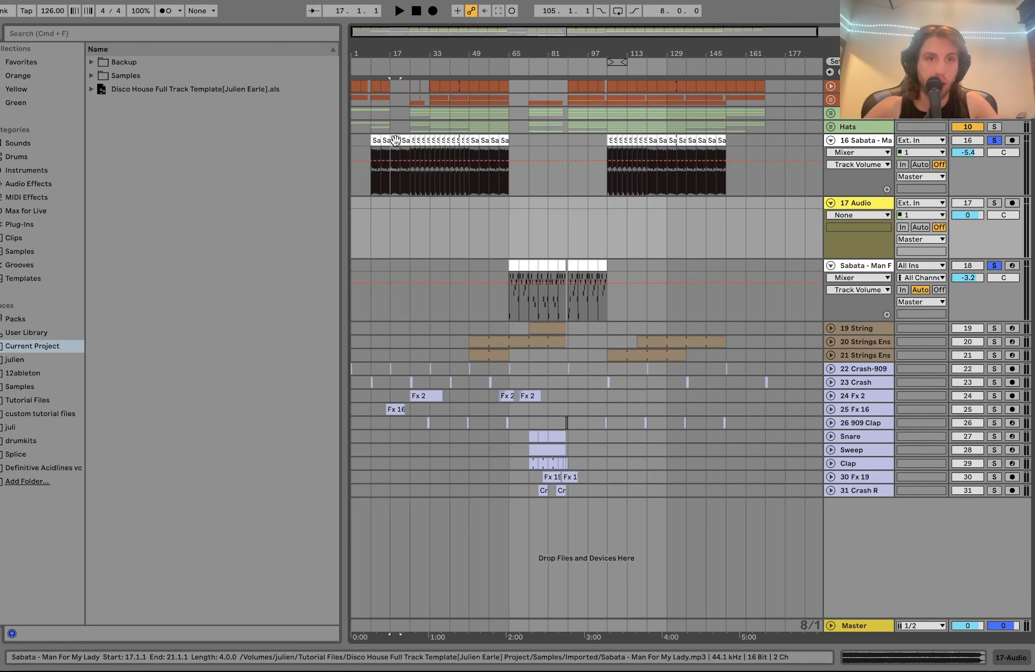
{"action": "left_click", "coordinate": [390, 206]}
{"action": "key", "text": "super+v"}
Copy track 16's two-bar clip at bar 29 and four-bar clip at bar 125 onto the new audio track at bars 25 and 121.
{"action": "left_click", "coordinate": [418, 216]}
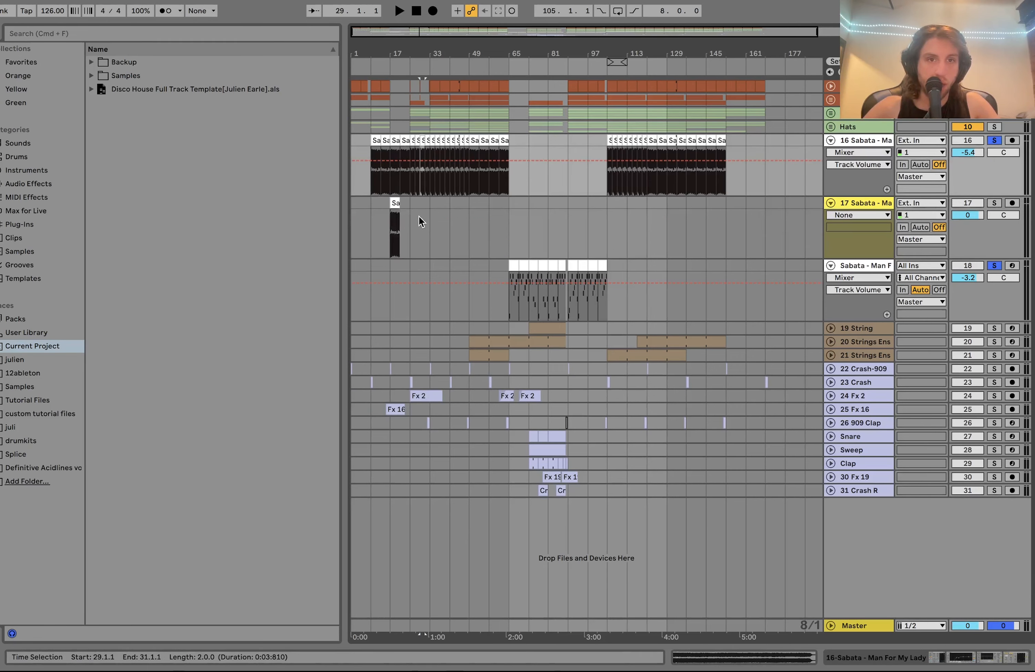
{"action": "key", "text": "super+v"}
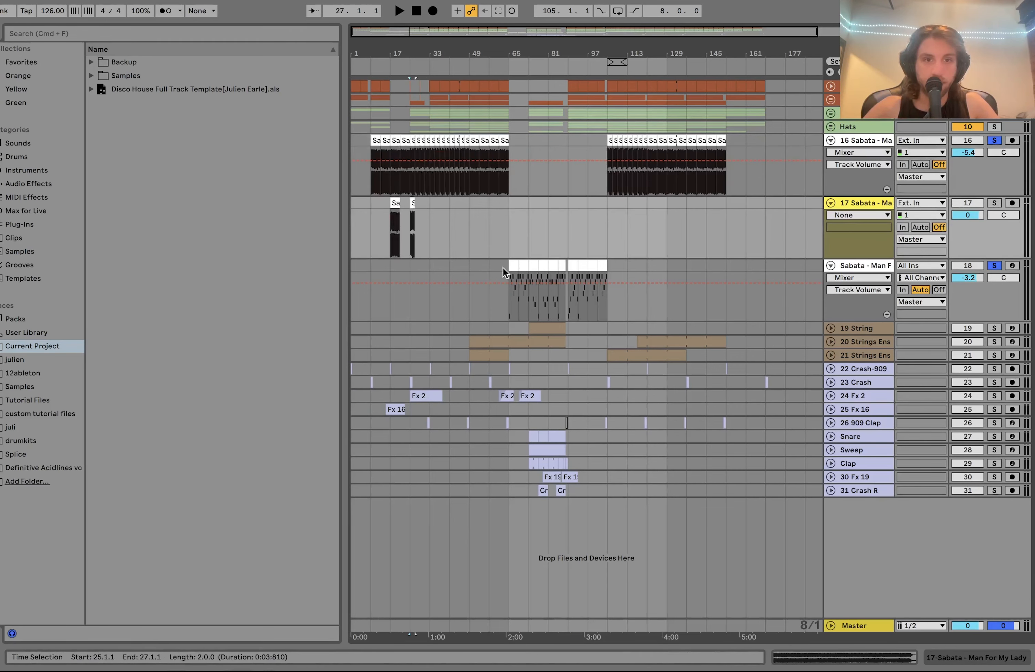
{"action": "left_click", "coordinate": [846, 267]}
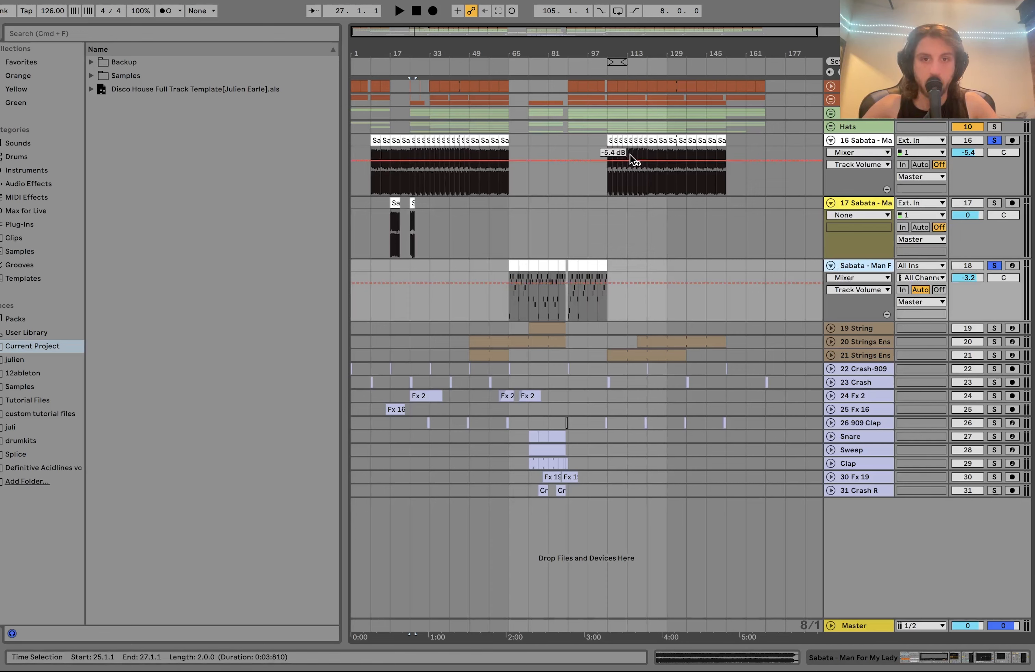
{"action": "left_click", "coordinate": [663, 141]}
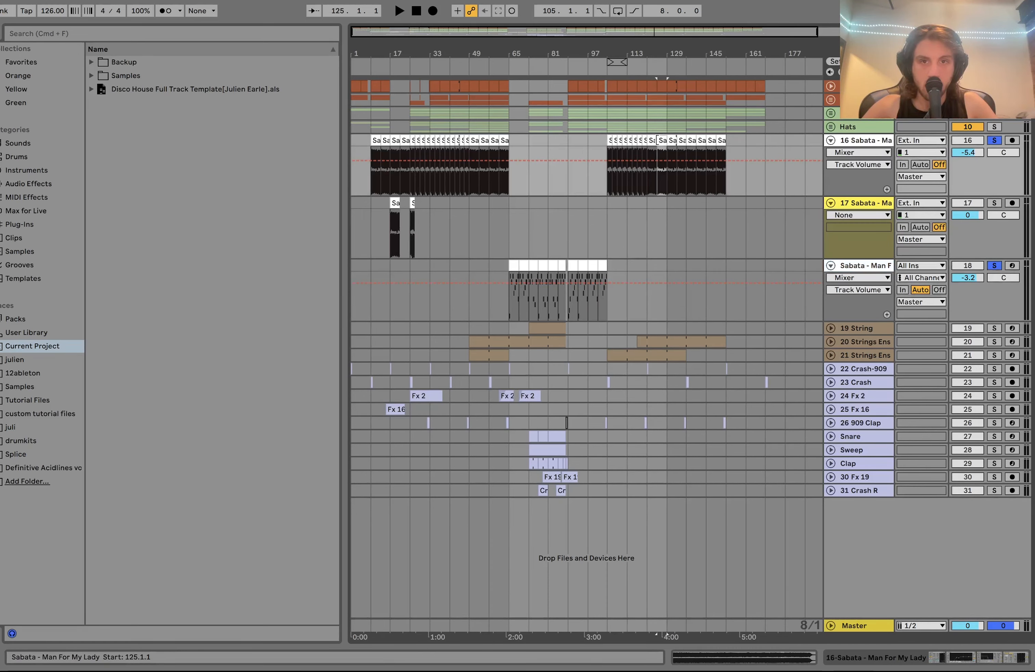
{"action": "left_click", "coordinate": [651, 219]}
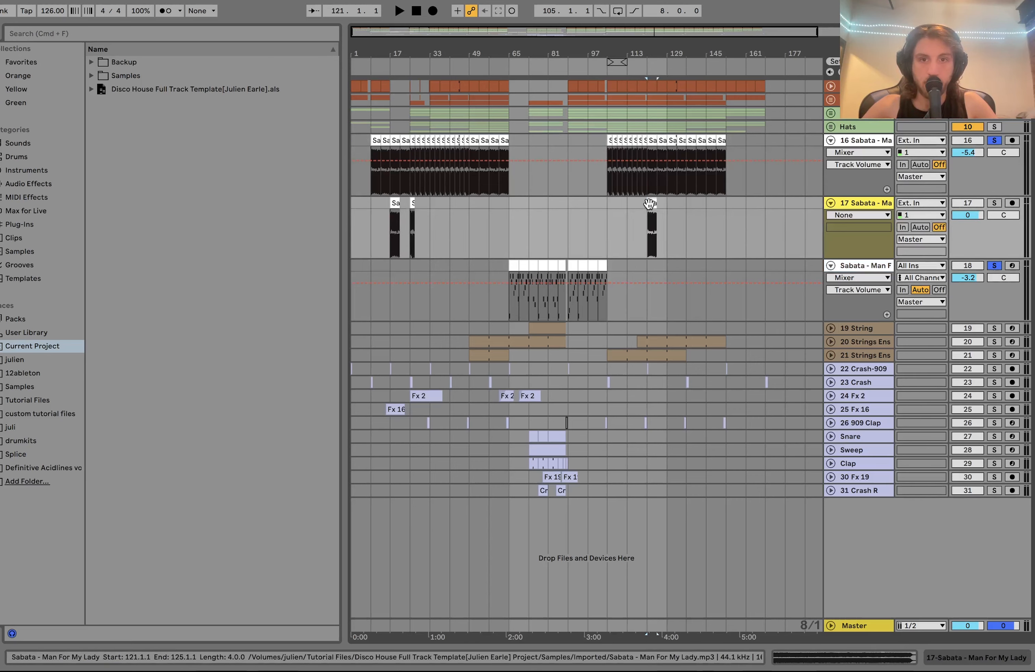
{"action": "key", "text": "super+v"}
Solo the new audio track and audition its sample clips at bars 121, 17 and 25.
{"action": "left_click", "coordinate": [995, 203]}
{"action": "key", "text": "space"}
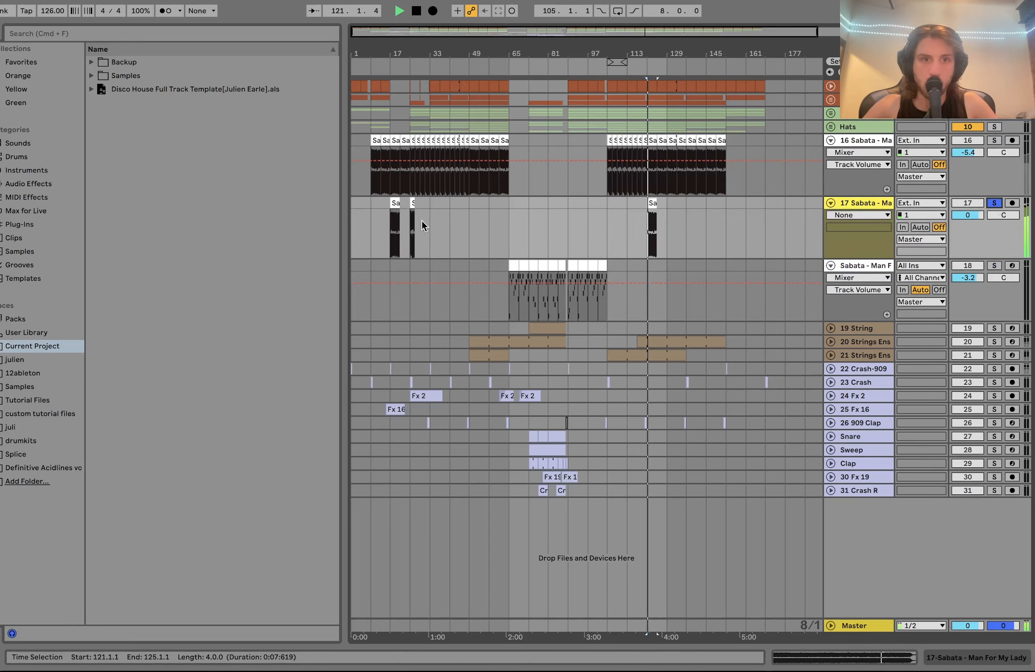
{"action": "left_click", "coordinate": [393, 205]}
{"action": "key", "text": "space"}
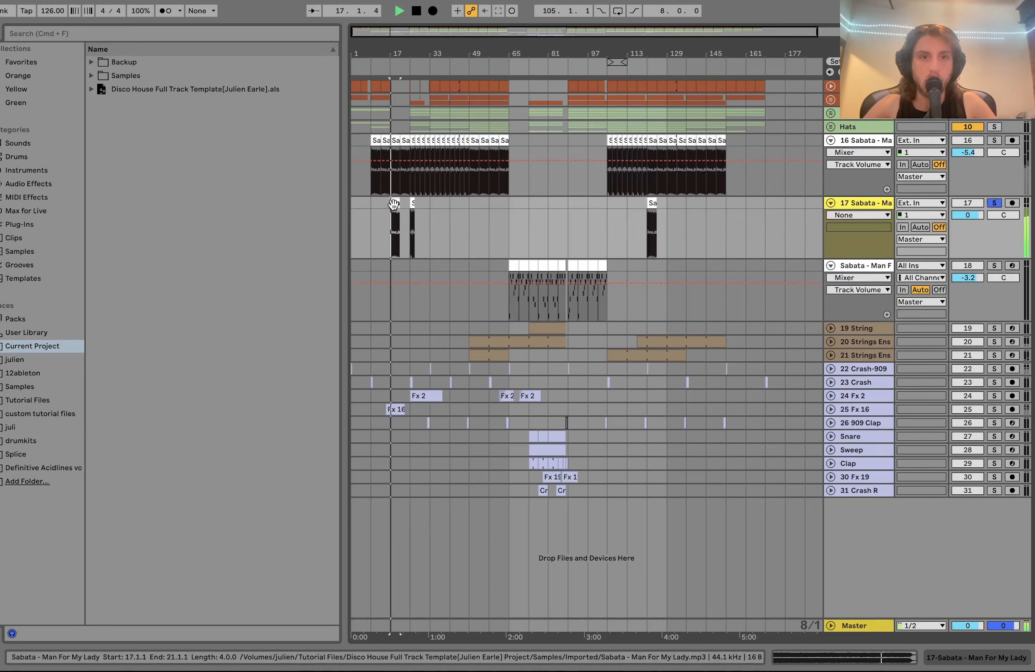
{"action": "key", "text": "space"}
{"action": "left_click", "coordinate": [411, 204]}
{"action": "key", "text": "space"}
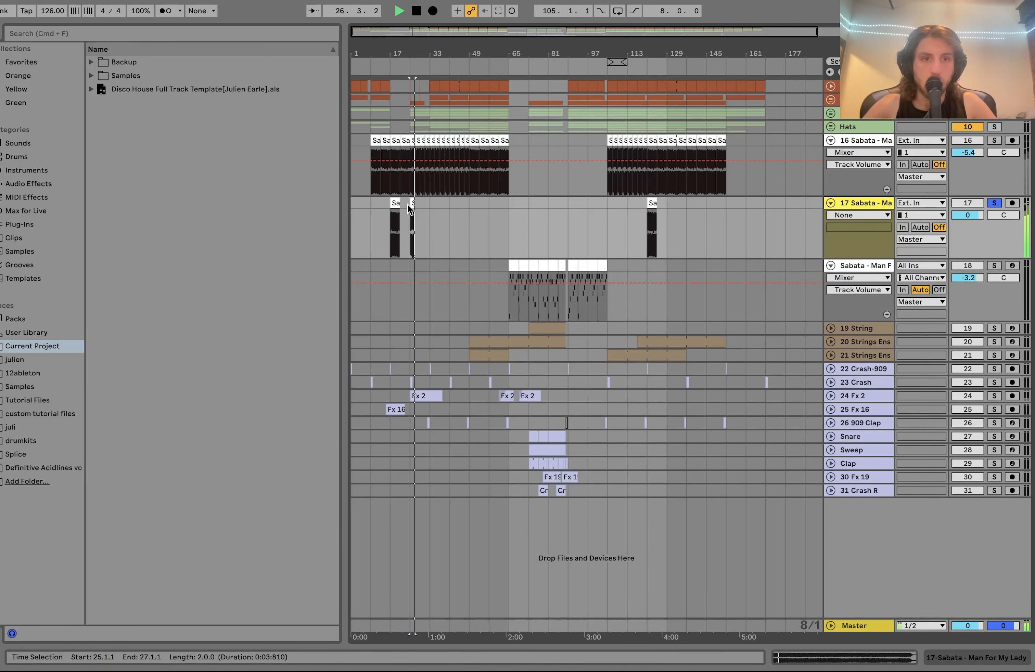
{"action": "left_click", "coordinate": [394, 203]}
{"action": "key", "text": "space"}
{"action": "key", "text": "space"}
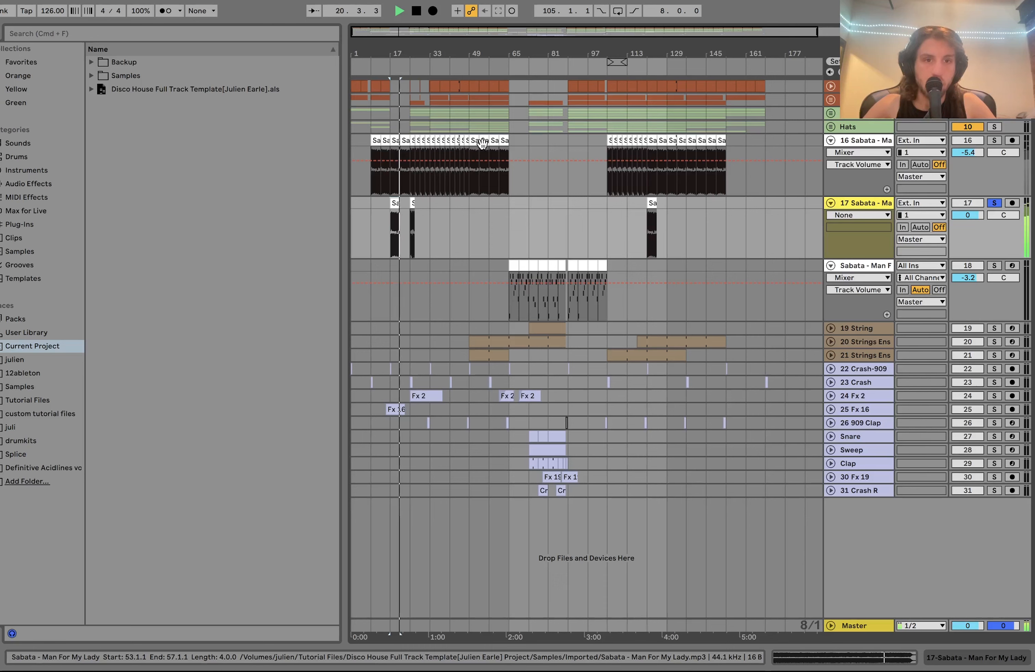
{"action": "key", "text": "space"}
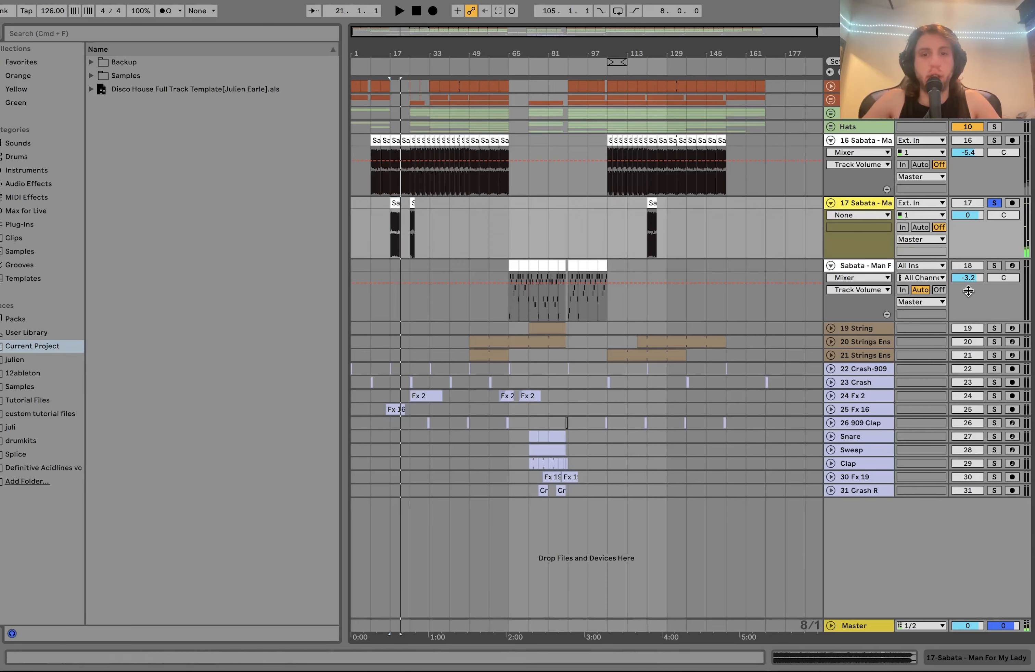
Solo the Sabata MIDI track and audition its chops from bar 89 with the sidechain Compressor bypassed, re-enabling the Compressor at the end.
{"action": "left_click", "coordinate": [994, 265]}
{"action": "left_click", "coordinate": [573, 265]}
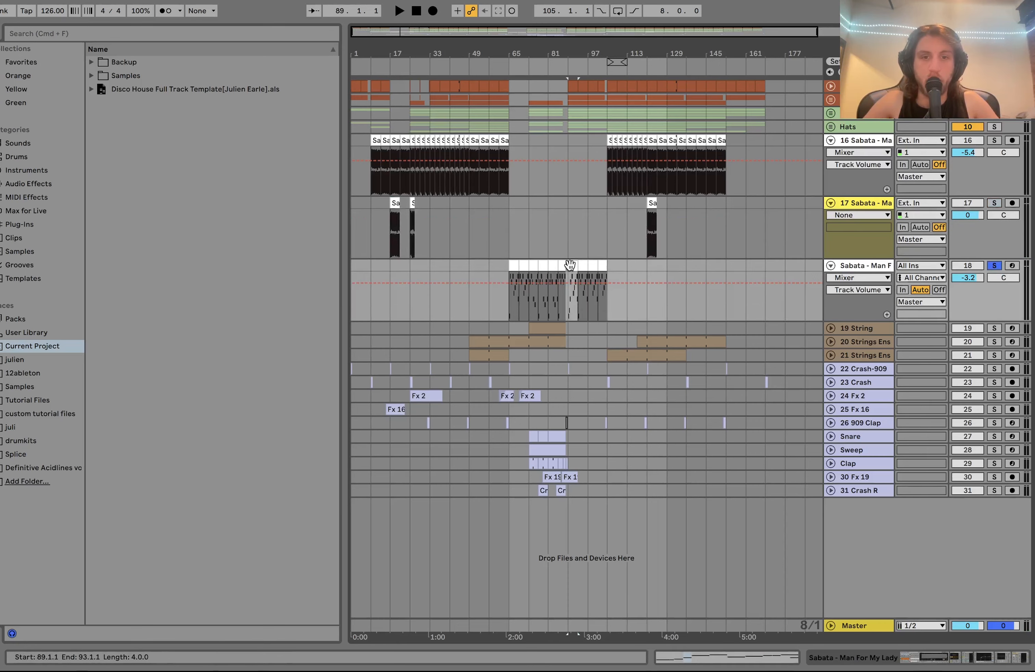
{"action": "double_click", "coordinate": [878, 265]}
{"action": "scroll", "coordinate": [868, 540], "scroll_direction": "right", "scroll_amount": 15}
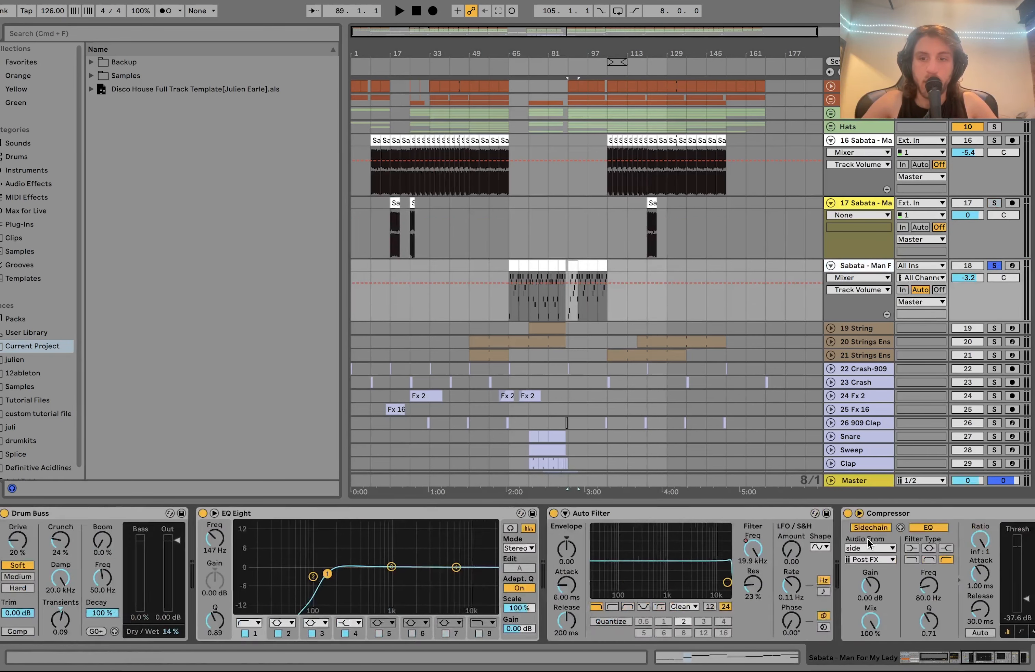
{"action": "left_click", "coordinate": [685, 514]}
{"action": "key", "text": "space"}
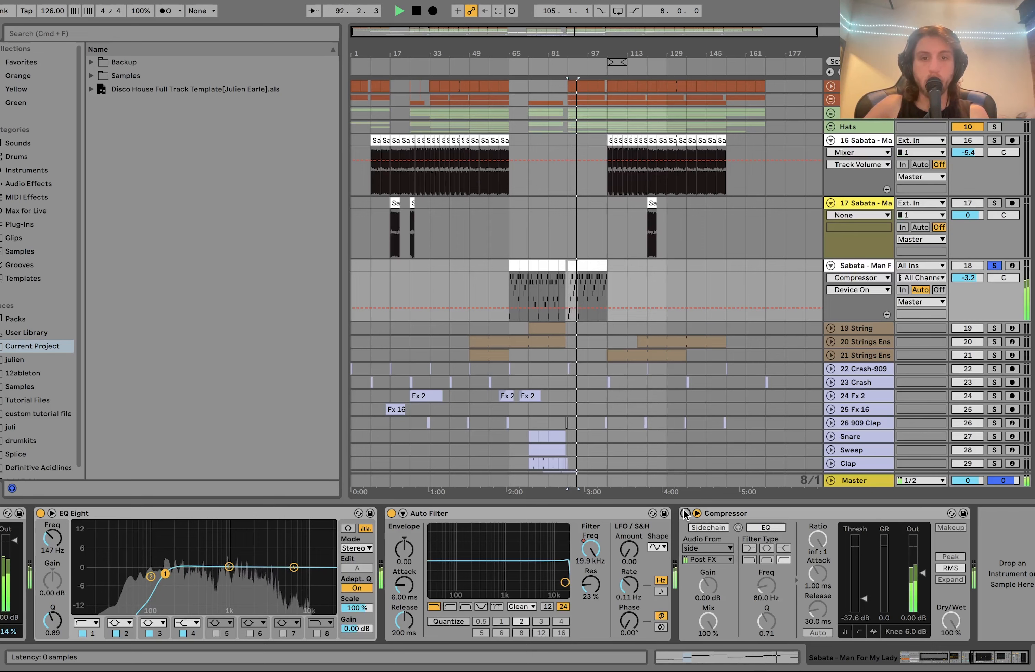
{"action": "left_click", "coordinate": [684, 513]}
{"action": "key", "text": "space"}
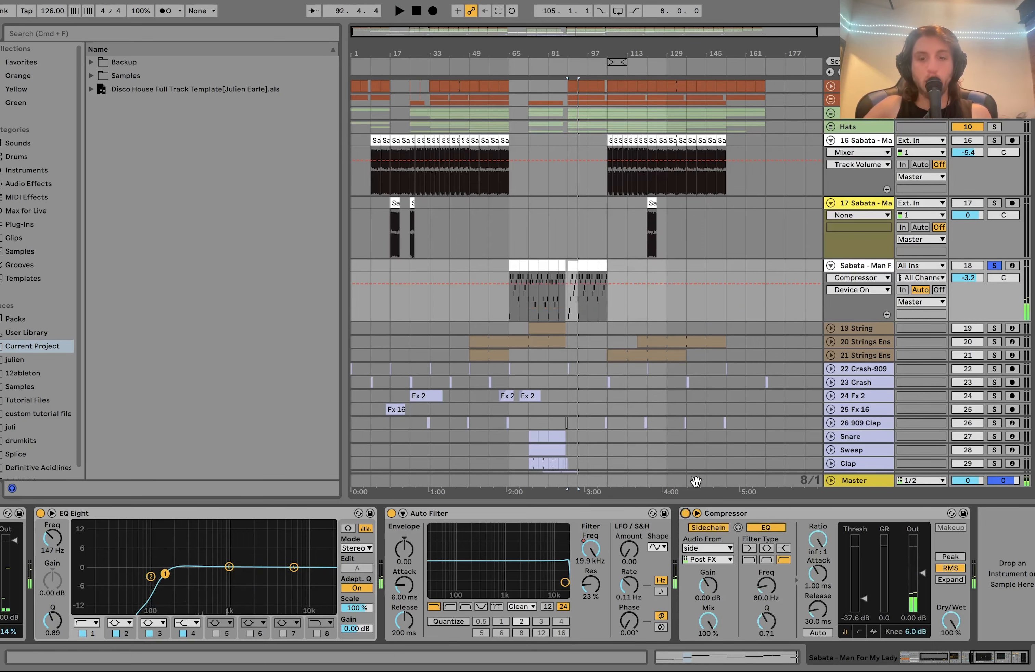
Solo audio track 17 again and compare its raw sample clips at bars 25 and 17 by playing them alternately.
{"action": "left_click", "coordinate": [875, 205]}
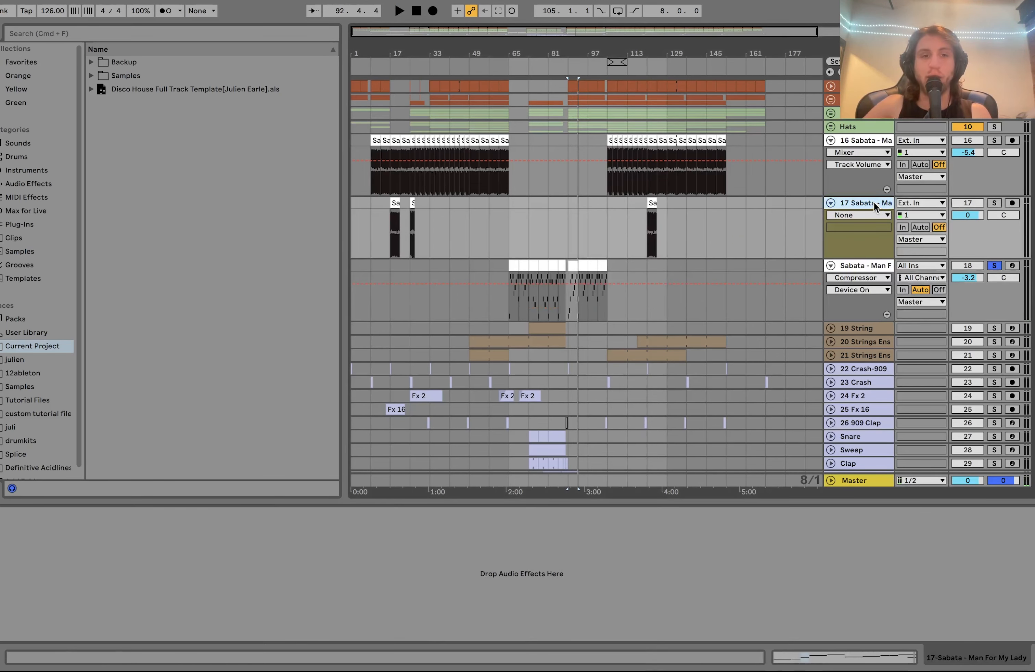
{"action": "left_click", "coordinate": [994, 203]}
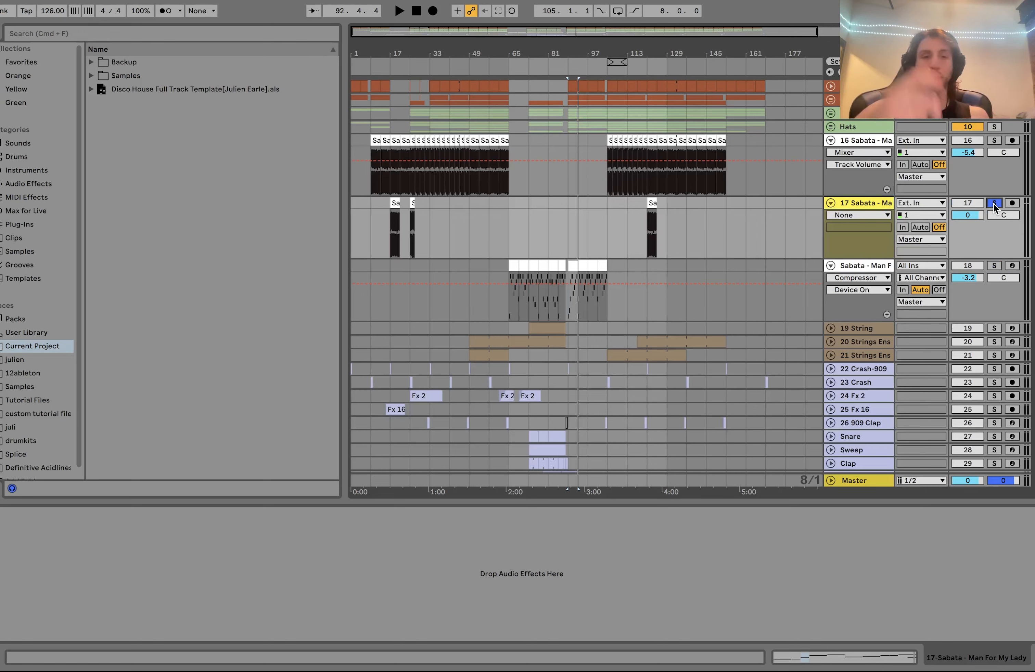
{"action": "left_click", "coordinate": [411, 203]}
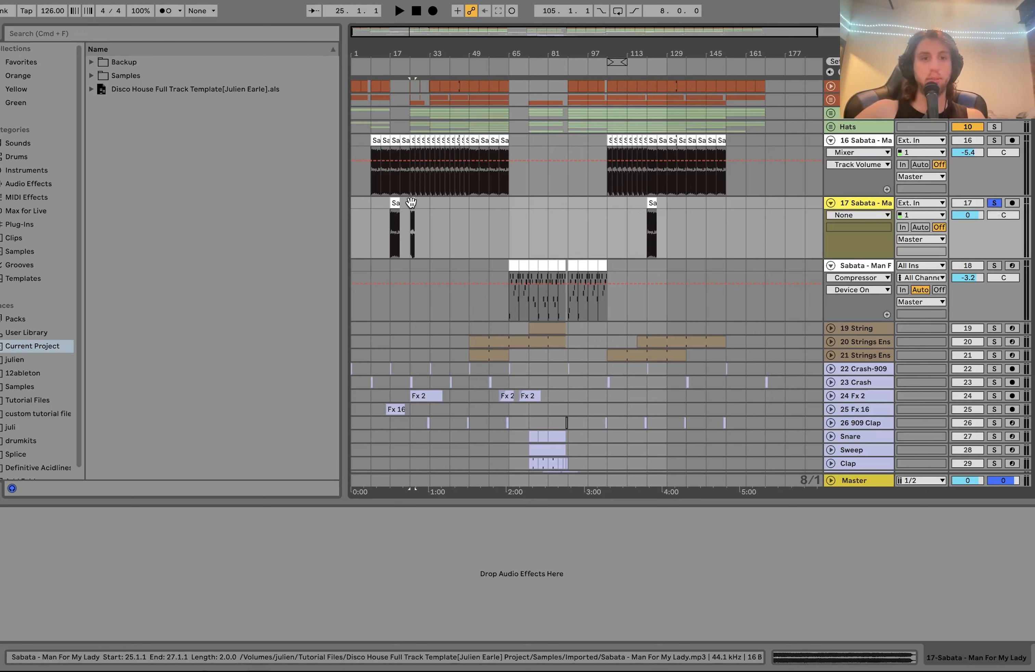
{"action": "key", "text": "space"}
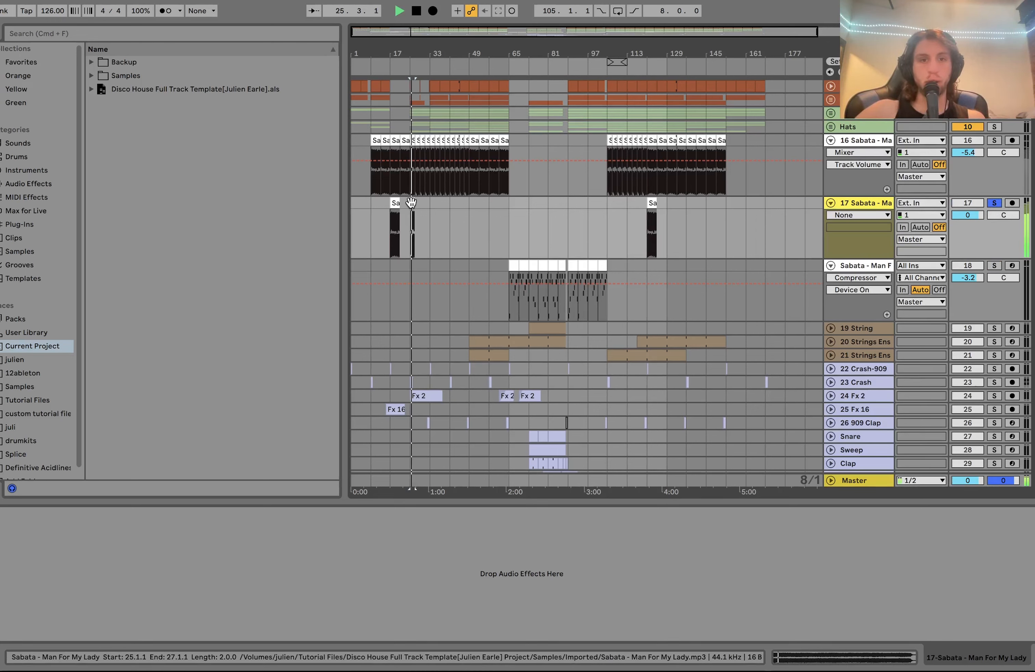
{"action": "left_click", "coordinate": [396, 202]}
{"action": "key", "text": "space"}
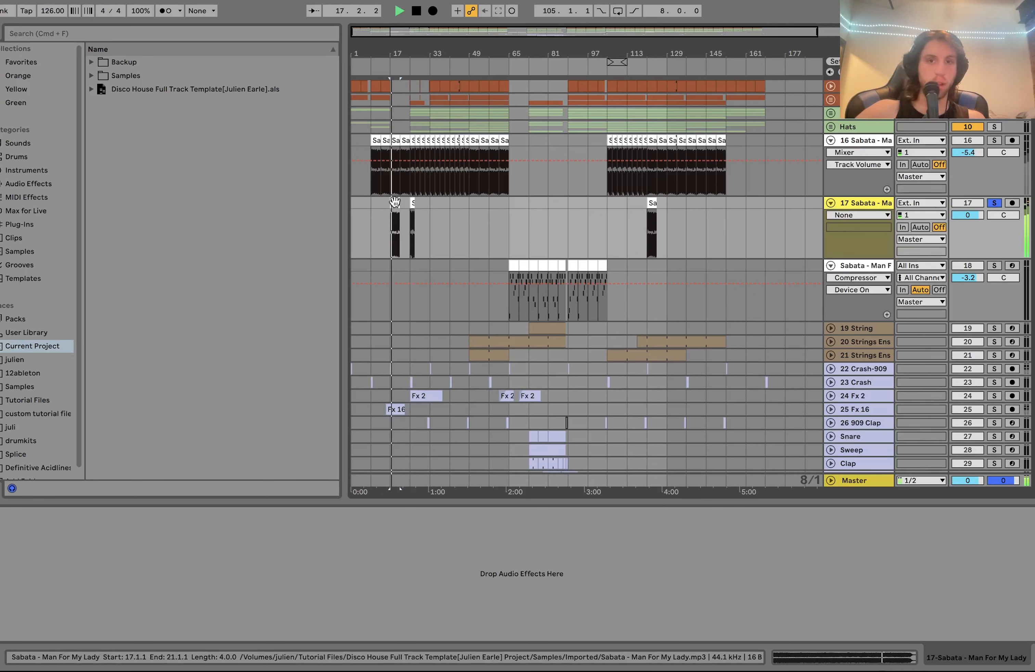
{"action": "key", "text": "space"}
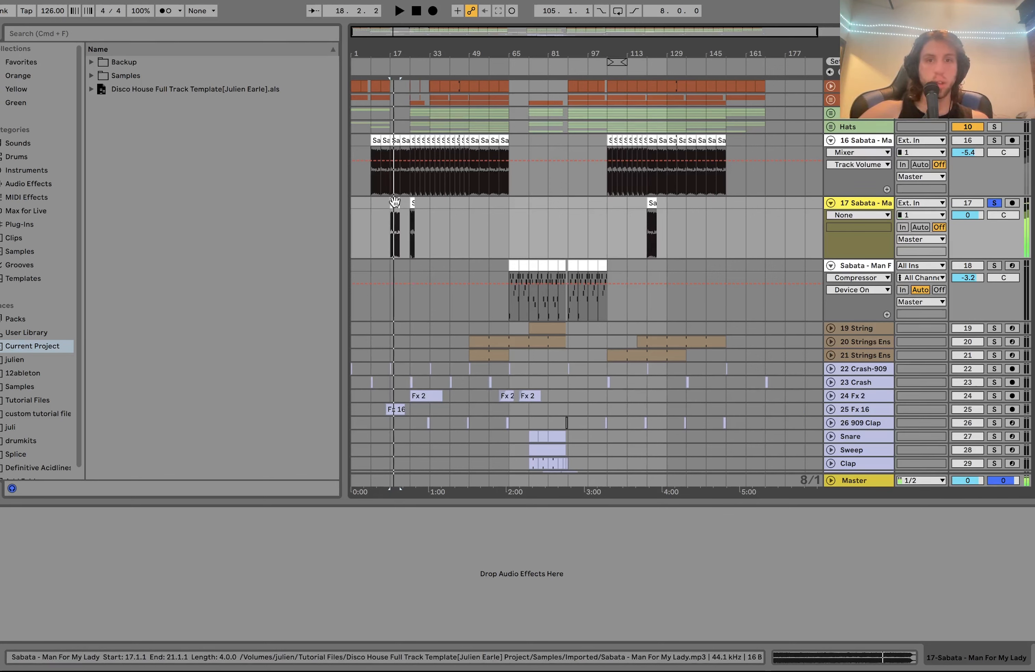
{"action": "left_click", "coordinate": [410, 204]}
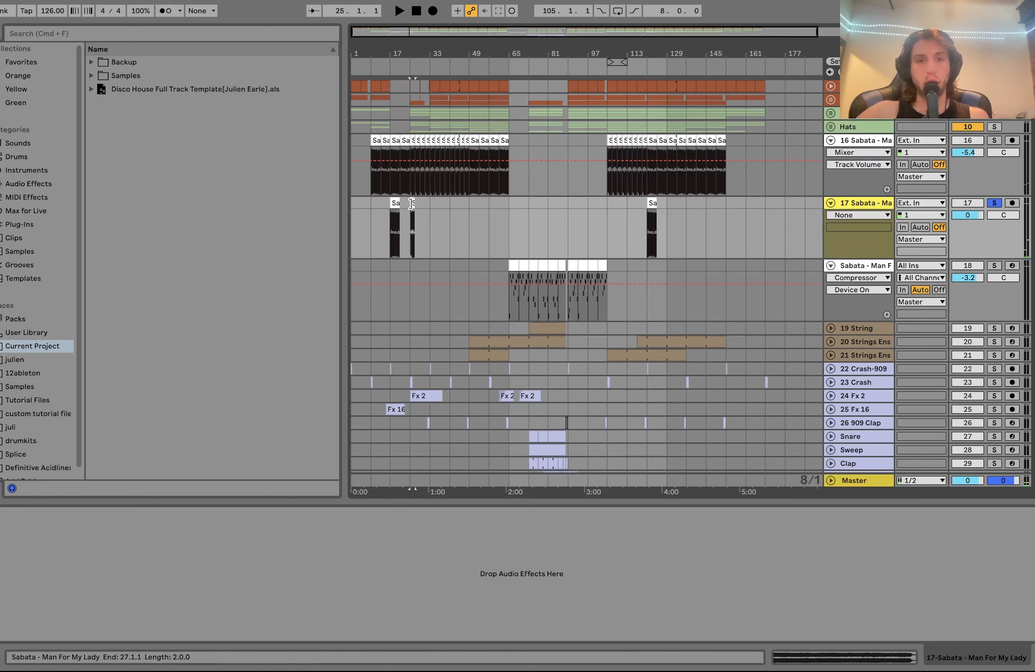
{"action": "key", "text": "space"}
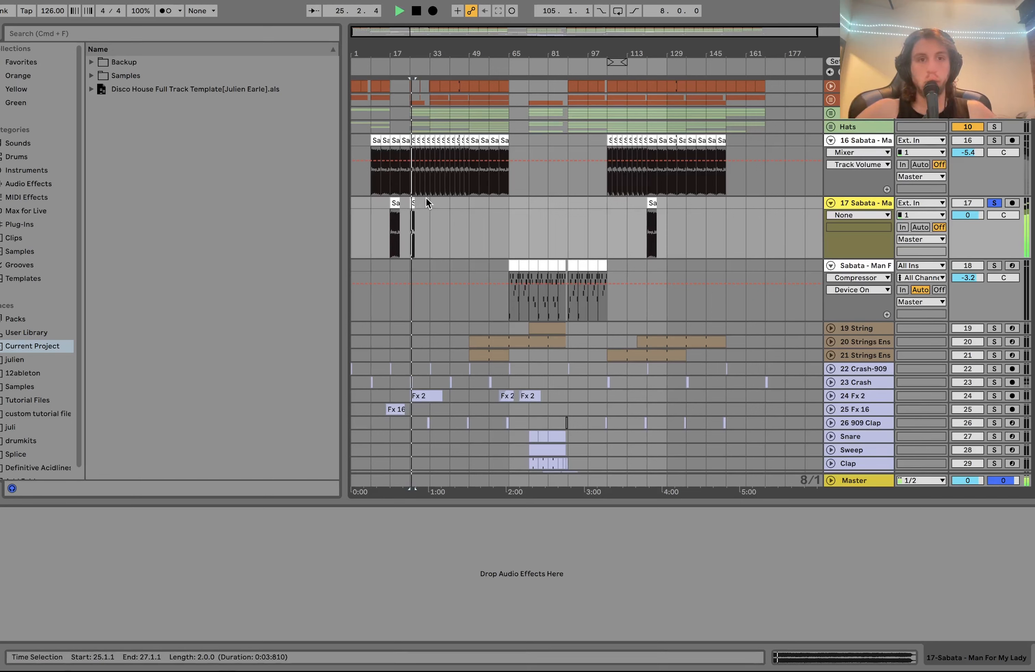
Switch the solo to track 16 during playback, stop, and place the insert marker at bar 41 to show its device chain.
{"action": "left_click", "coordinate": [994, 140]}
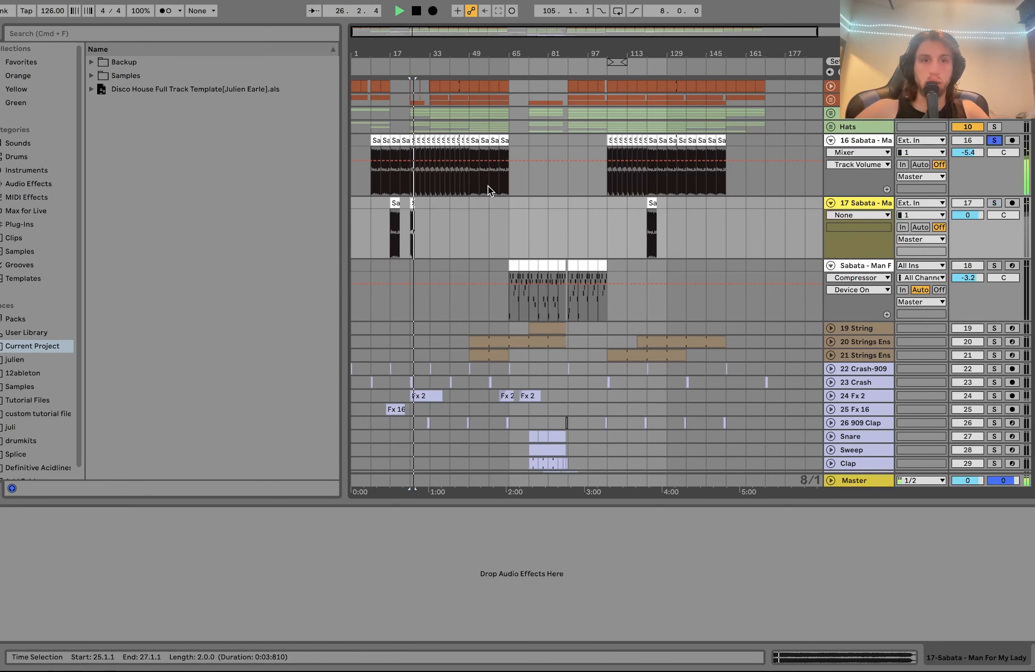
{"action": "key", "text": "space"}
{"action": "left_click", "coordinate": [439, 181]}
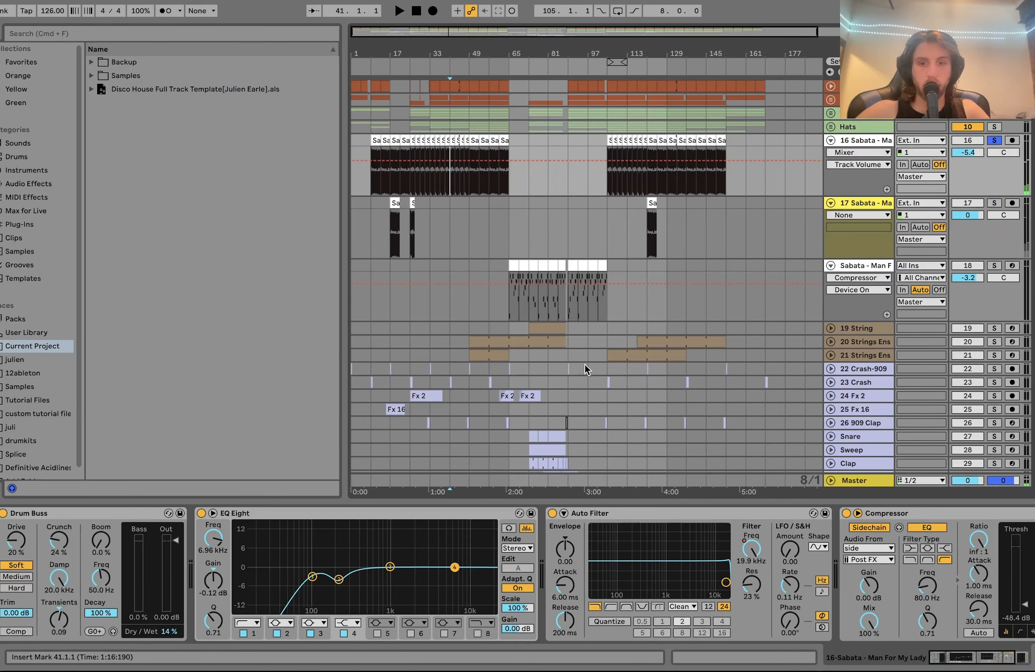
Audition track 16 from bars 41, 57 and 61 and compare its device chain with the Sabata MIDI track's.
{"action": "key", "text": "space"}
{"action": "left_click", "coordinate": [872, 268]}
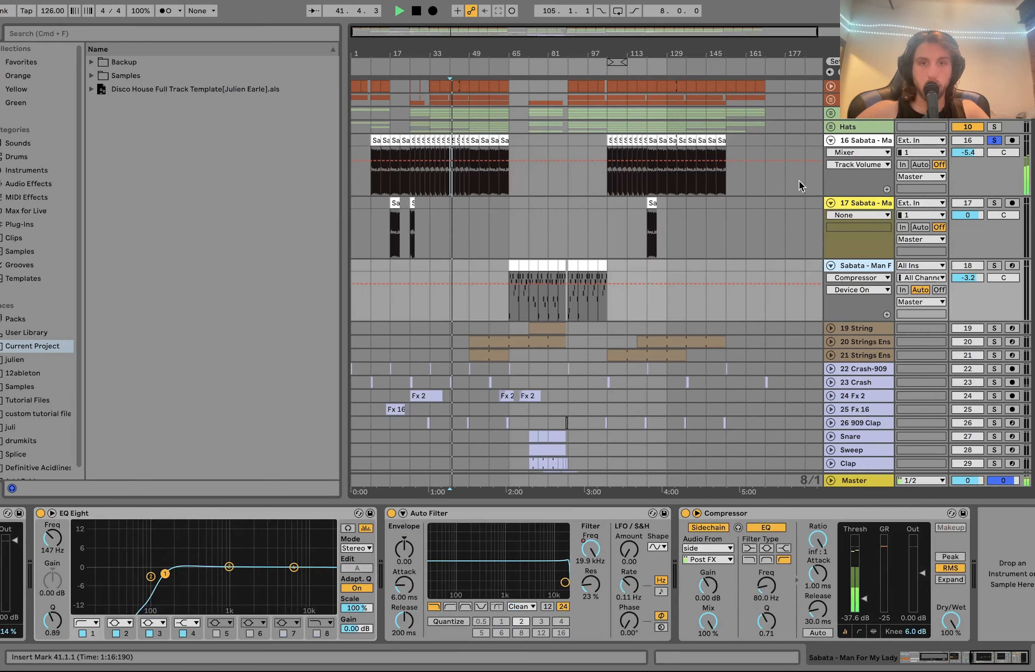
{"action": "left_click", "coordinate": [864, 140]}
{"action": "left_click", "coordinate": [492, 185]}
{"action": "key", "text": "space"}
{"action": "key", "text": "space"}
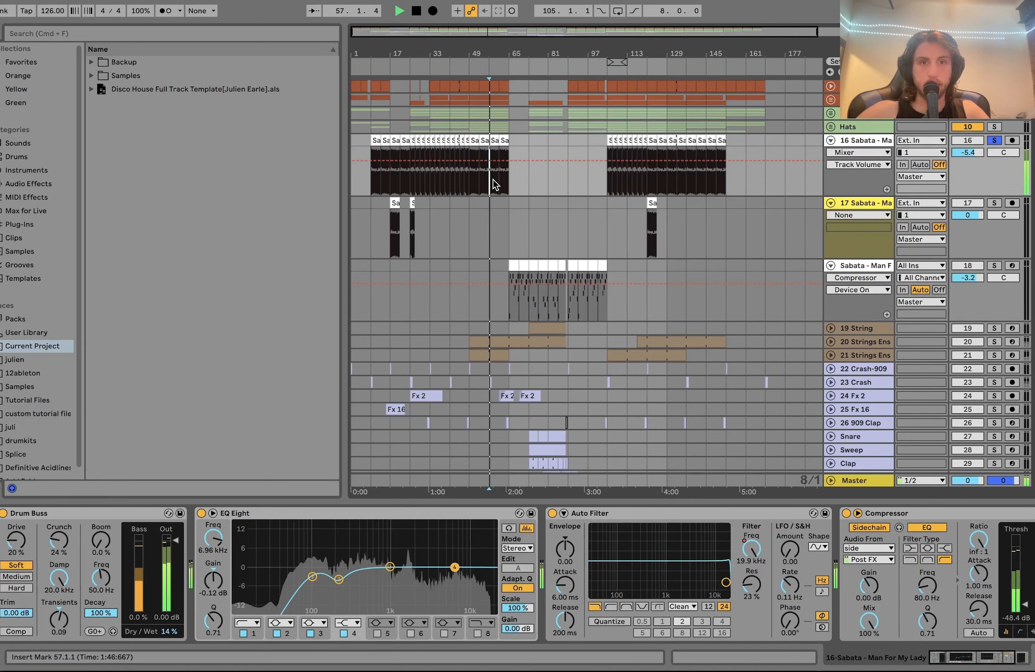
{"action": "left_click", "coordinate": [503, 182]}
{"action": "key", "text": "space"}
{"action": "key", "text": "space"}
{"action": "left_click", "coordinate": [500, 143]}
{"action": "key", "text": "space"}
{"action": "key", "text": "space"}
{"action": "key", "text": "space"}
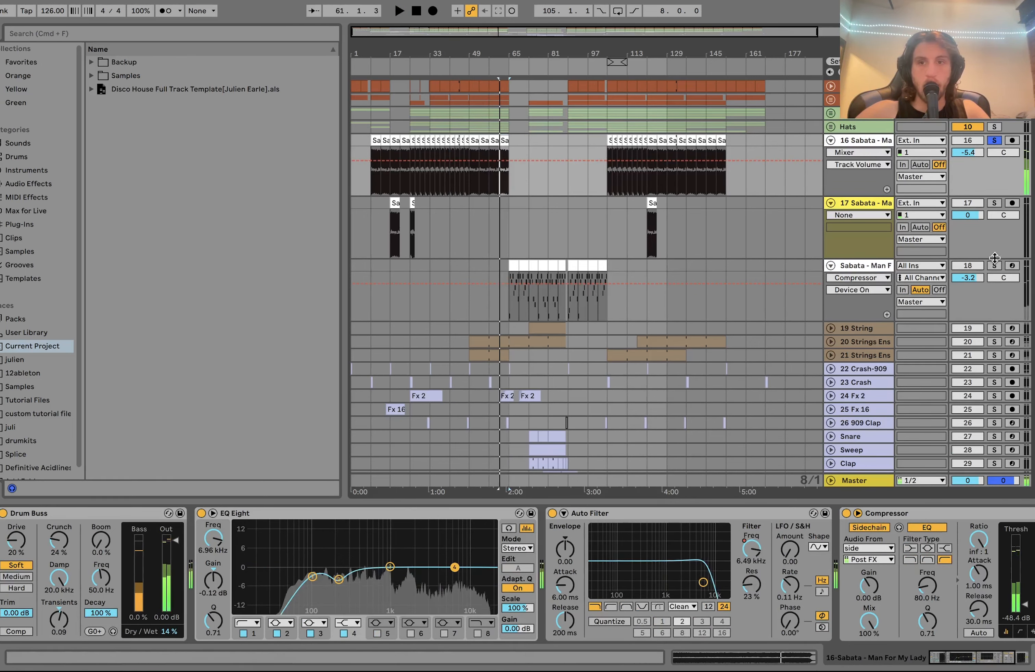
Solo the Sabata MIDI track and play its clip from bar 89.
{"action": "left_click", "coordinate": [994, 265]}
{"action": "left_click", "coordinate": [578, 267]}
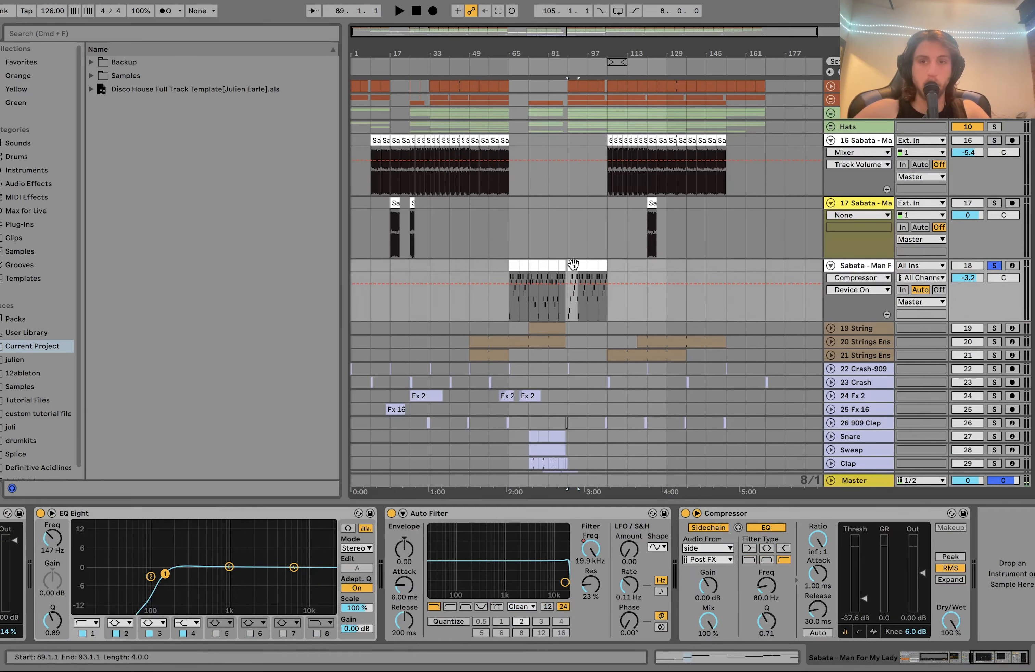
{"action": "key", "text": "space"}
Delete audio track 17 holding the raw Sabata sample clips and stop playback.
{"action": "left_click", "coordinate": [865, 199]}
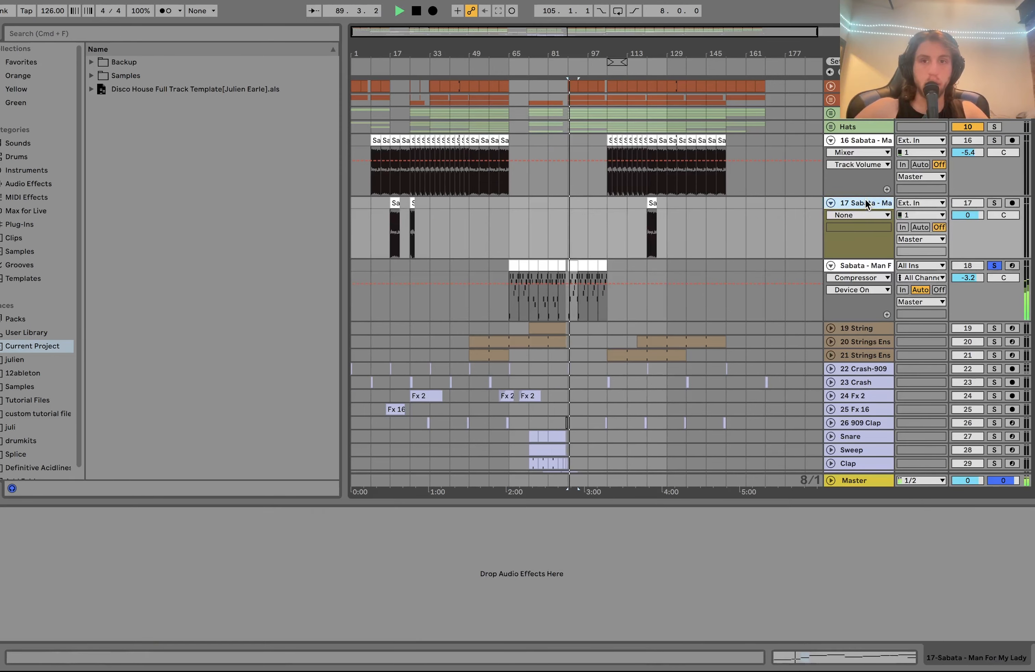
{"action": "key", "text": "Delete"}
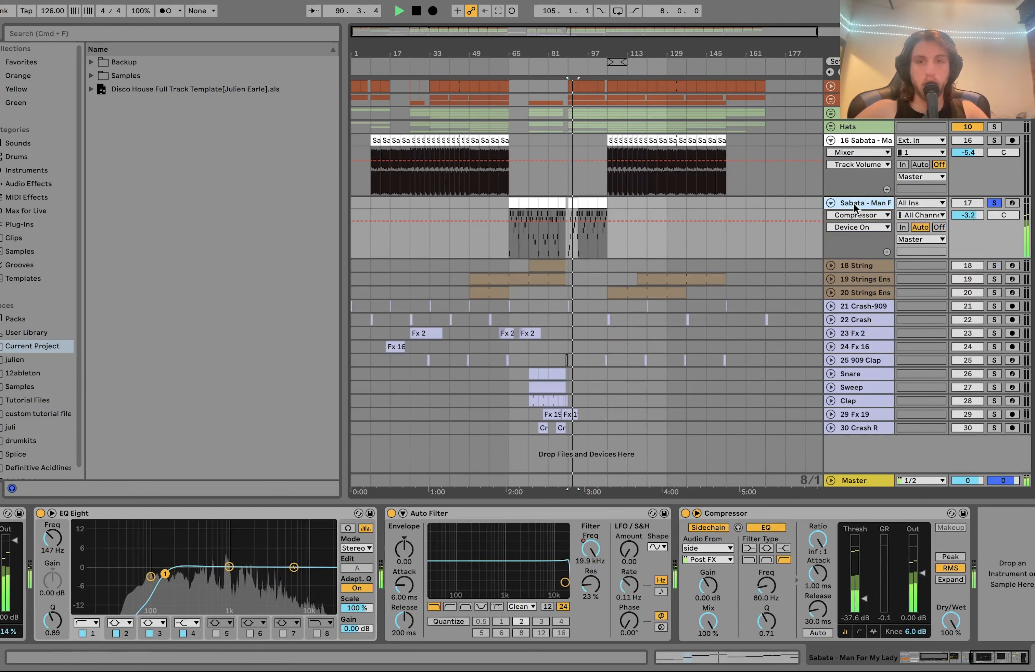
{"action": "key", "text": "space"}
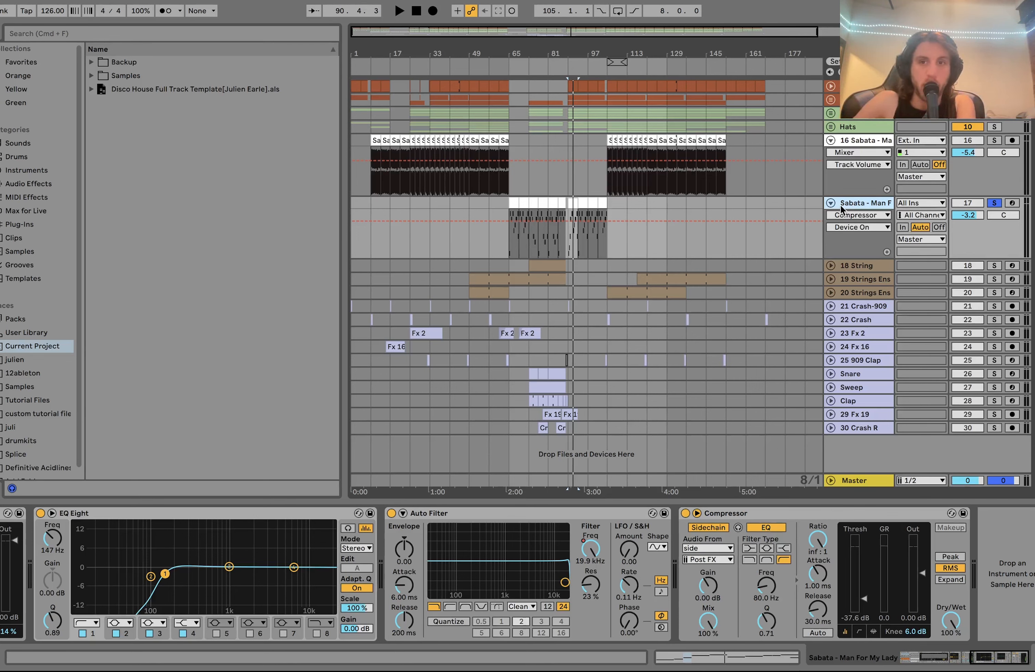
Solo track 16, inspect the waveforms and warp markers of its clips at bars 17 and 37, and audition from bar 37.
{"action": "left_click", "coordinate": [994, 140]}
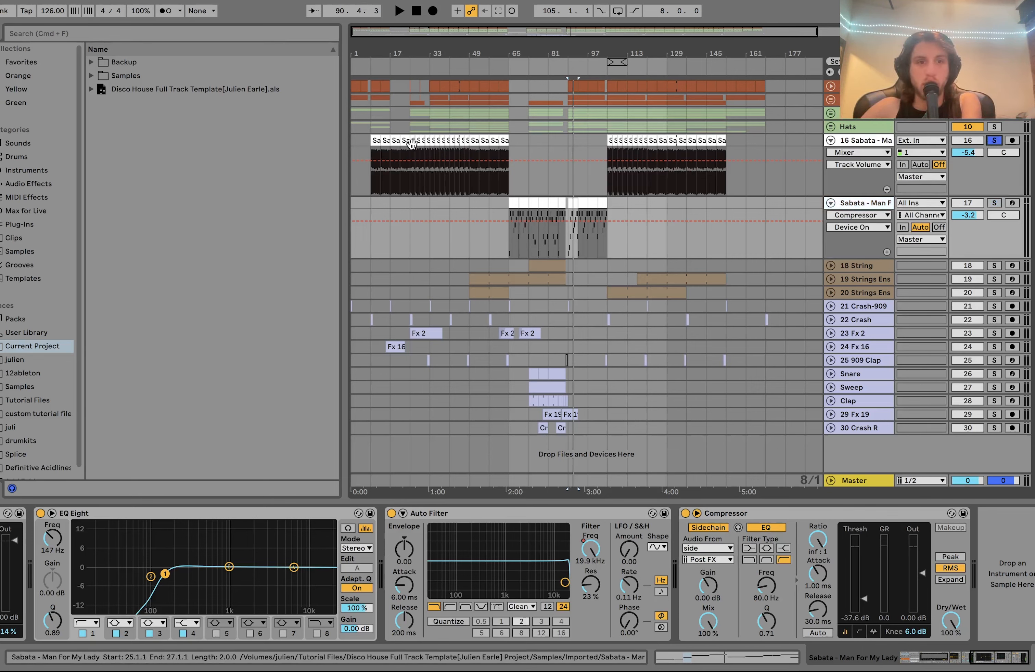
{"action": "left_click", "coordinate": [395, 140]}
{"action": "double_click", "coordinate": [395, 140]}
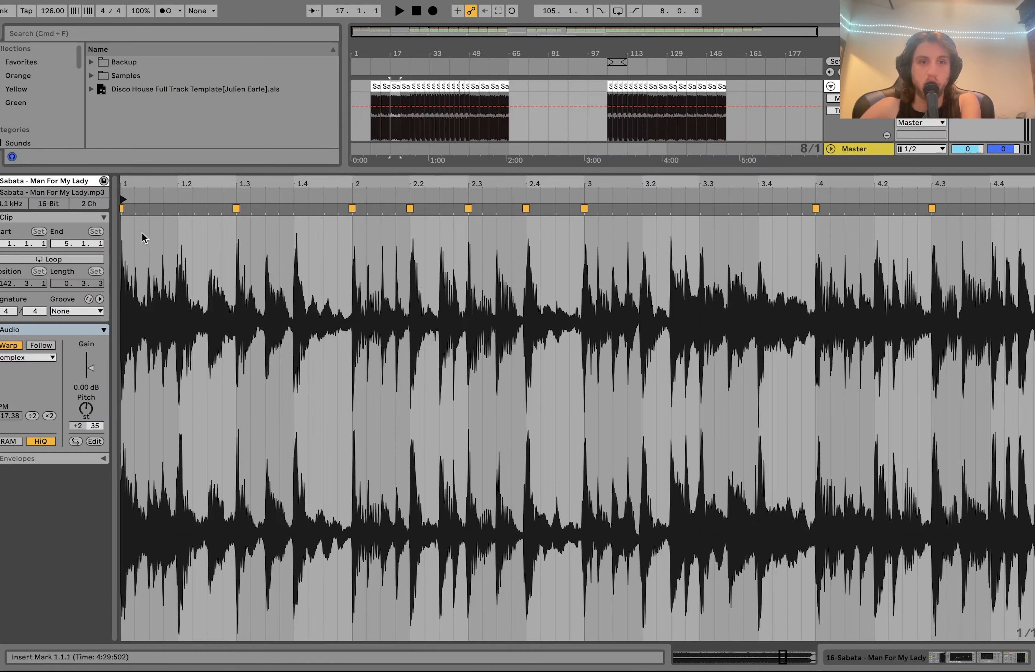
{"action": "left_click", "coordinate": [442, 109]}
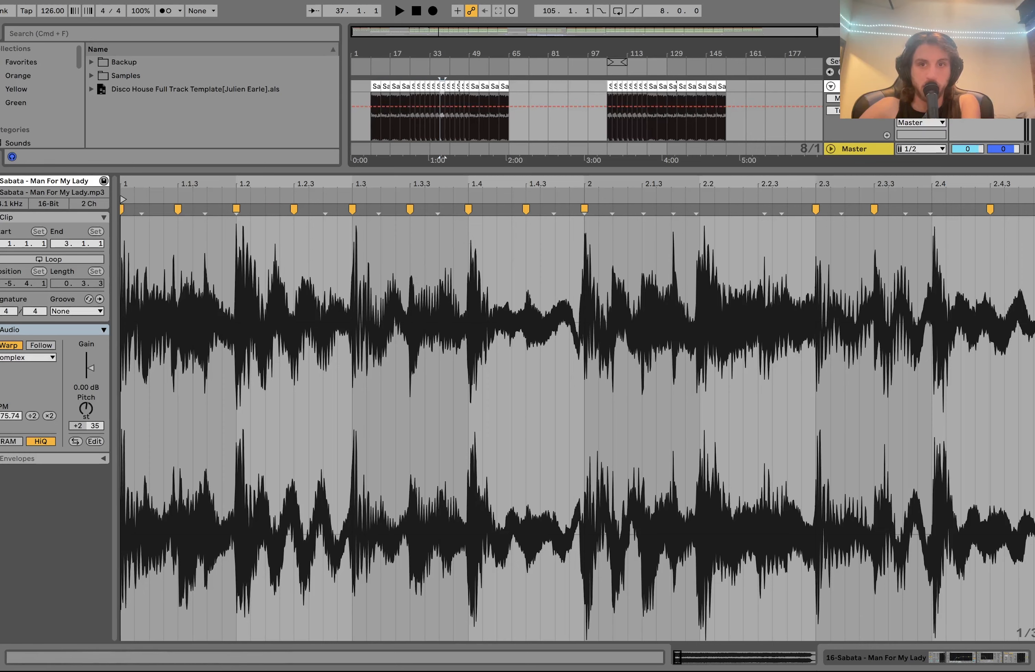
{"action": "key", "text": "shift+Tab"}
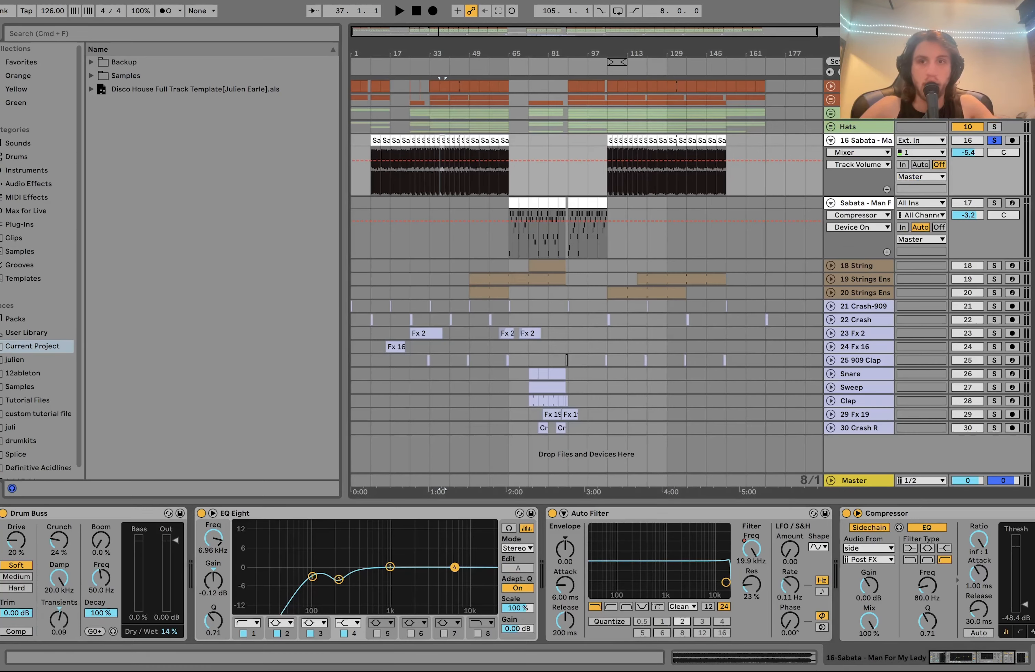
{"action": "key", "text": "space"}
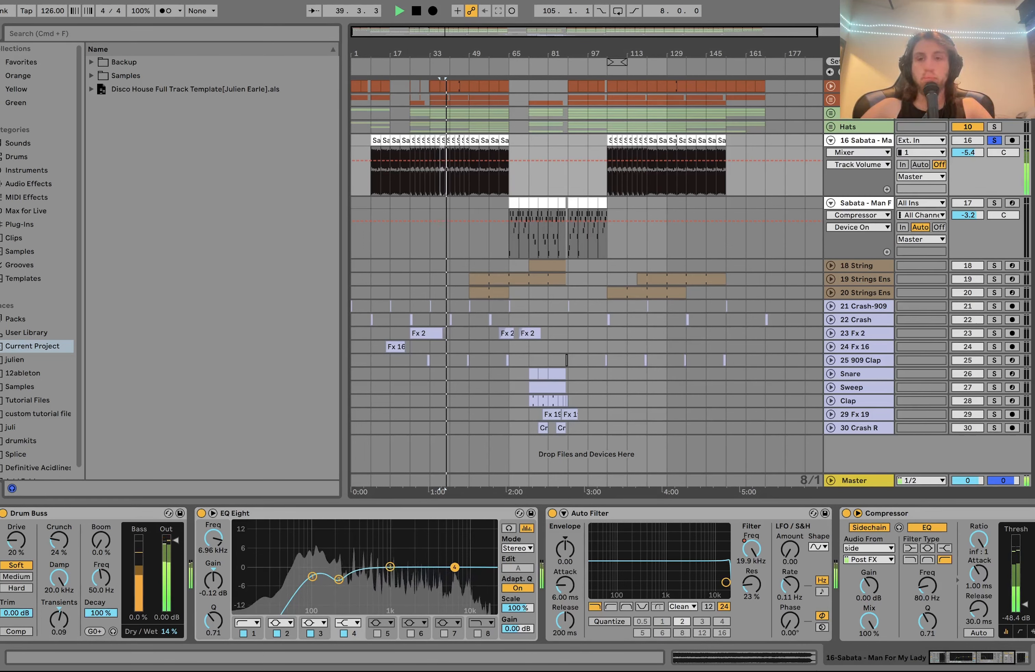
{"action": "key", "text": "space"}
Show the Sabata MIDI track's sliced Drum Rack and review the Slice to New MIDI Track settings for track 16's clip at bar 121 without slicing.
{"action": "left_click", "coordinate": [584, 203]}
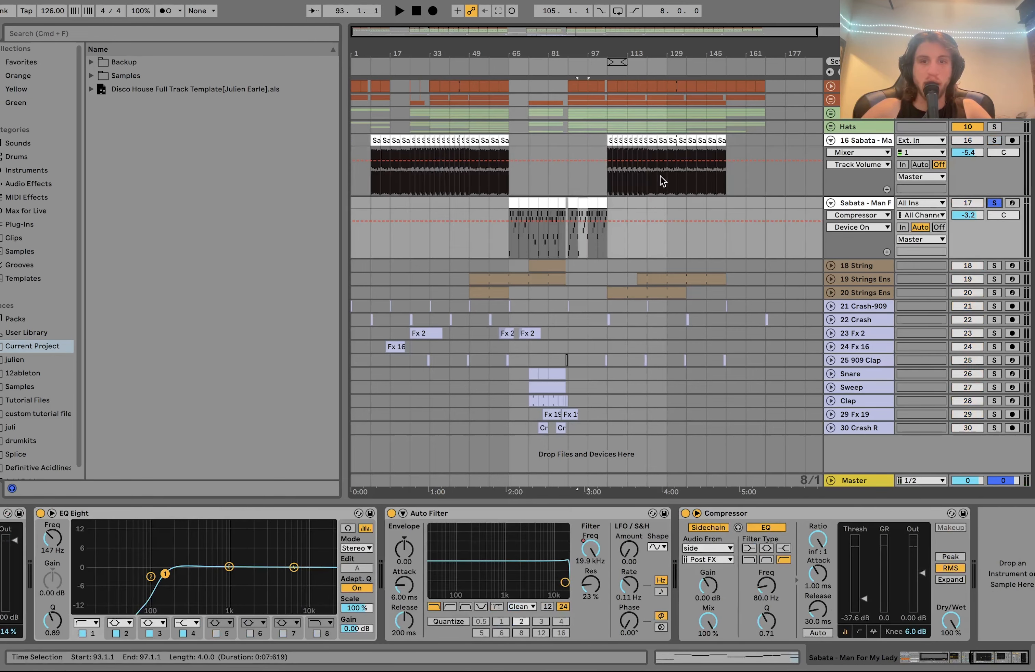
{"action": "scroll", "coordinate": [458, 578], "scroll_direction": "left", "scroll_amount": 15}
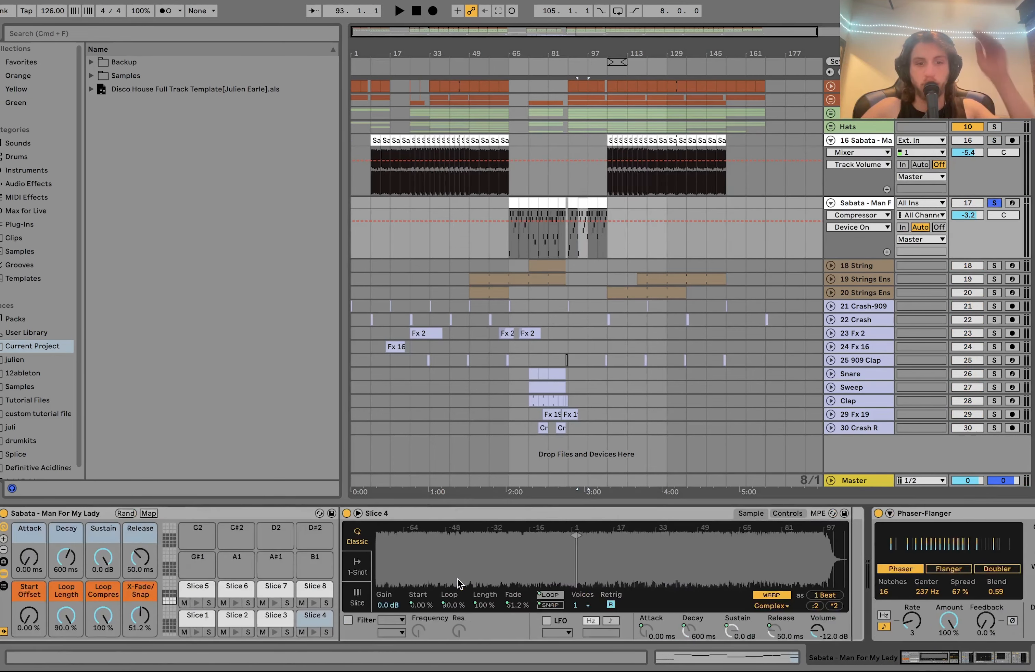
{"action": "right_click", "coordinate": [650, 139]}
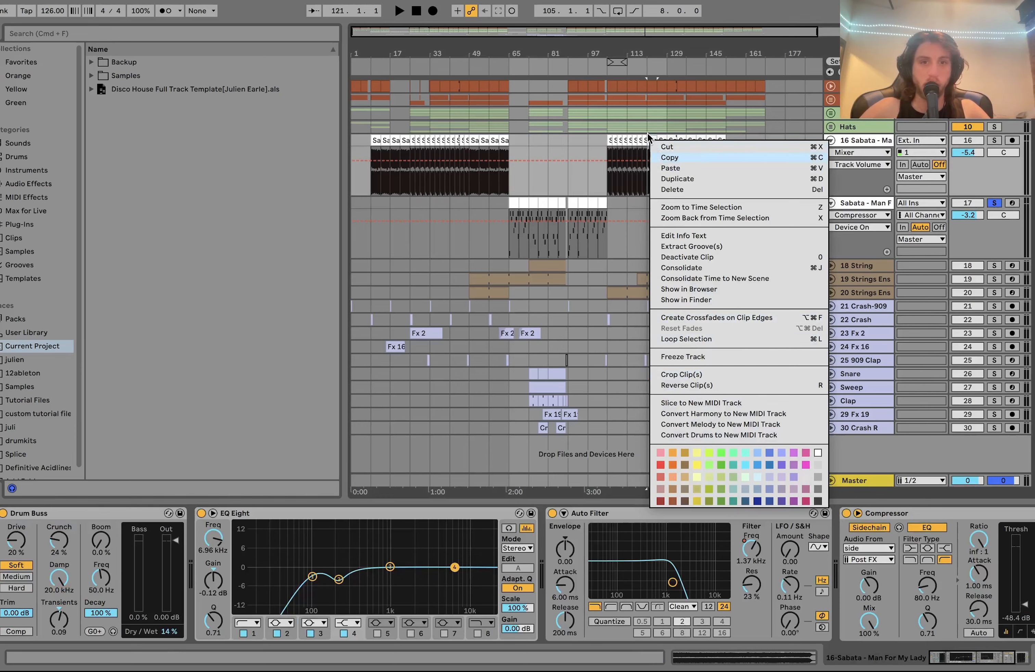
{"action": "left_click", "coordinate": [648, 133]}
{"action": "right_click", "coordinate": [650, 141]}
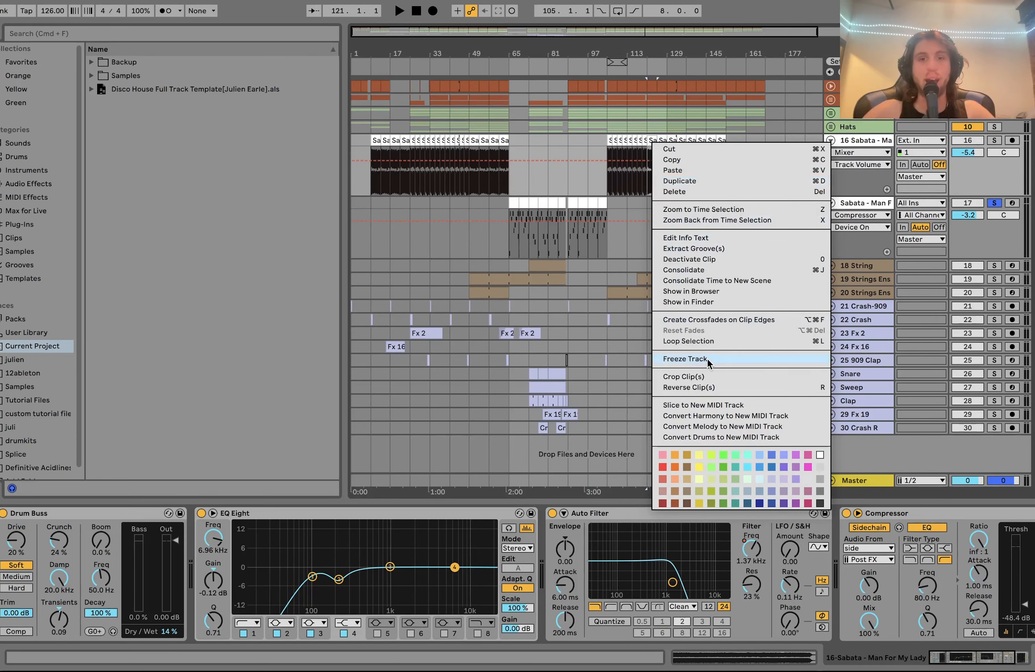
{"action": "left_click", "coordinate": [713, 404]}
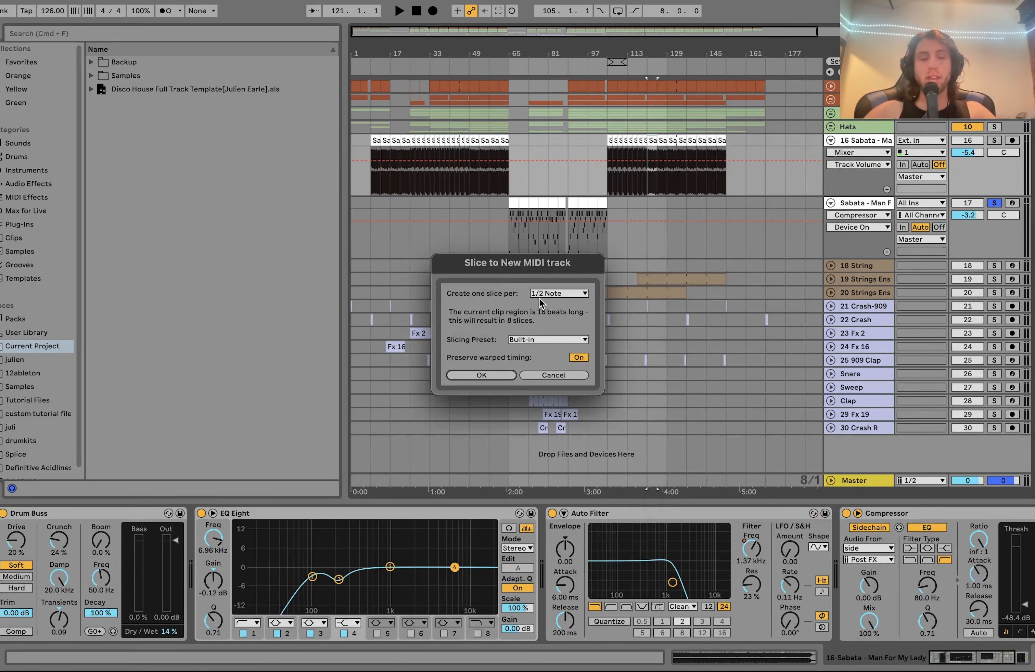
{"action": "left_click", "coordinate": [538, 378]}
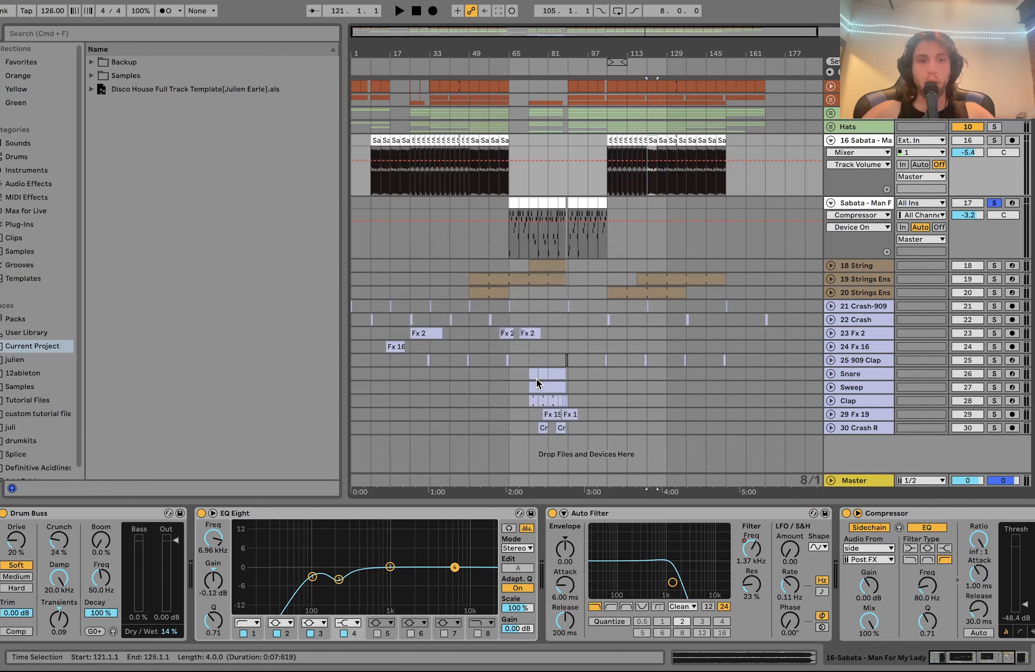
Select the MIDI clip at bar 89 and audition Slice 4 and Slice 6 in the Drum Rack.
{"action": "left_click", "coordinate": [580, 209]}
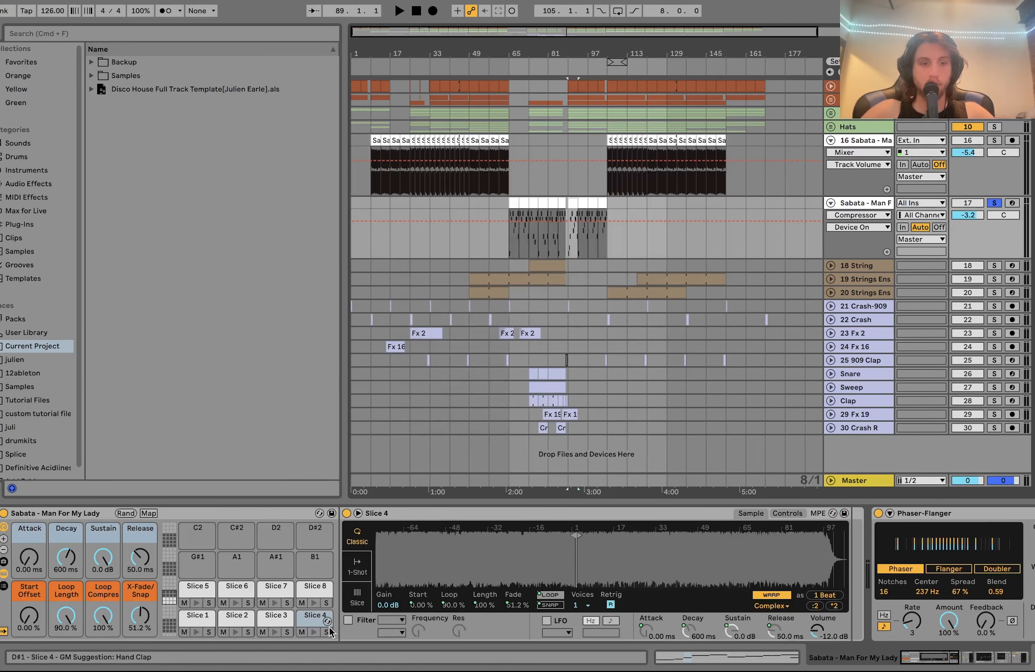
{"action": "left_click", "coordinate": [312, 633]}
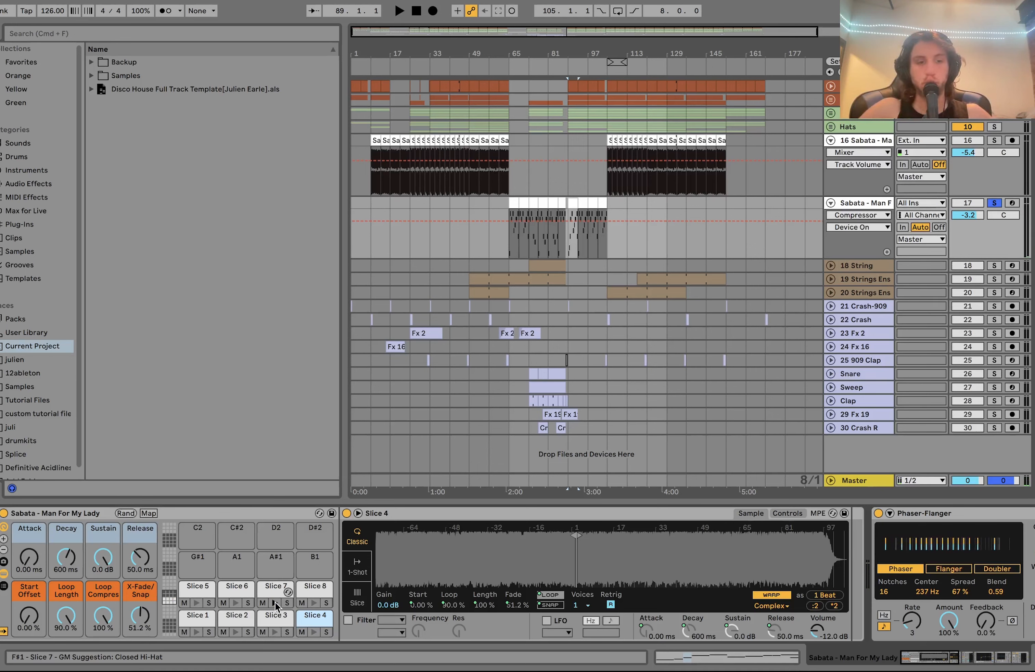
{"action": "left_click", "coordinate": [236, 603]}
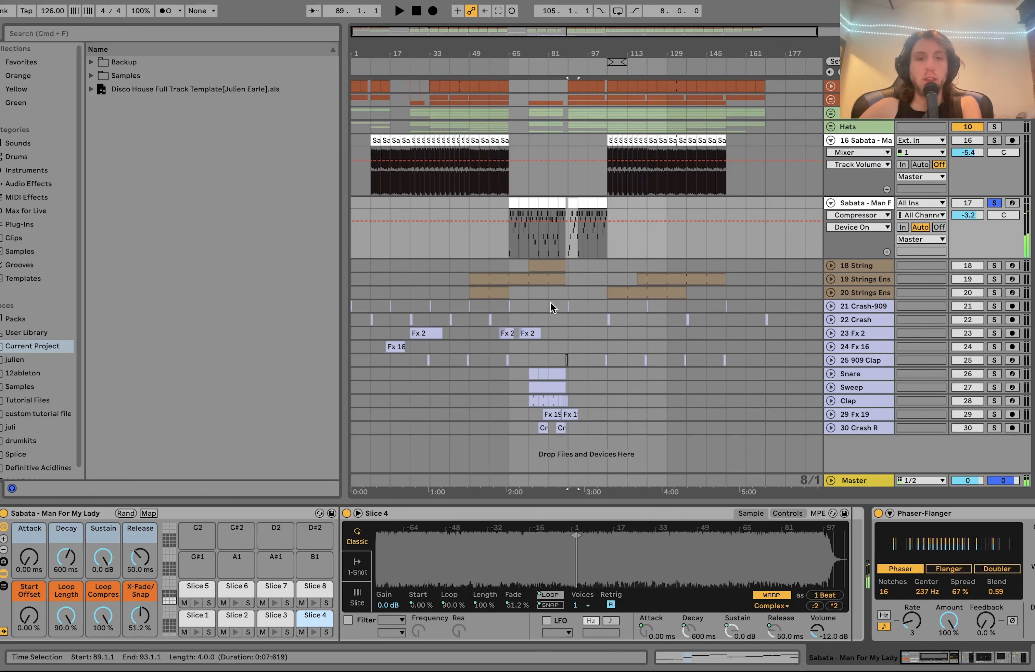
Examine the slice notes of the MIDI clip at bar 89 during playback, and return to the track's device chain.
{"action": "double_click", "coordinate": [570, 202]}
{"action": "key", "text": "space"}
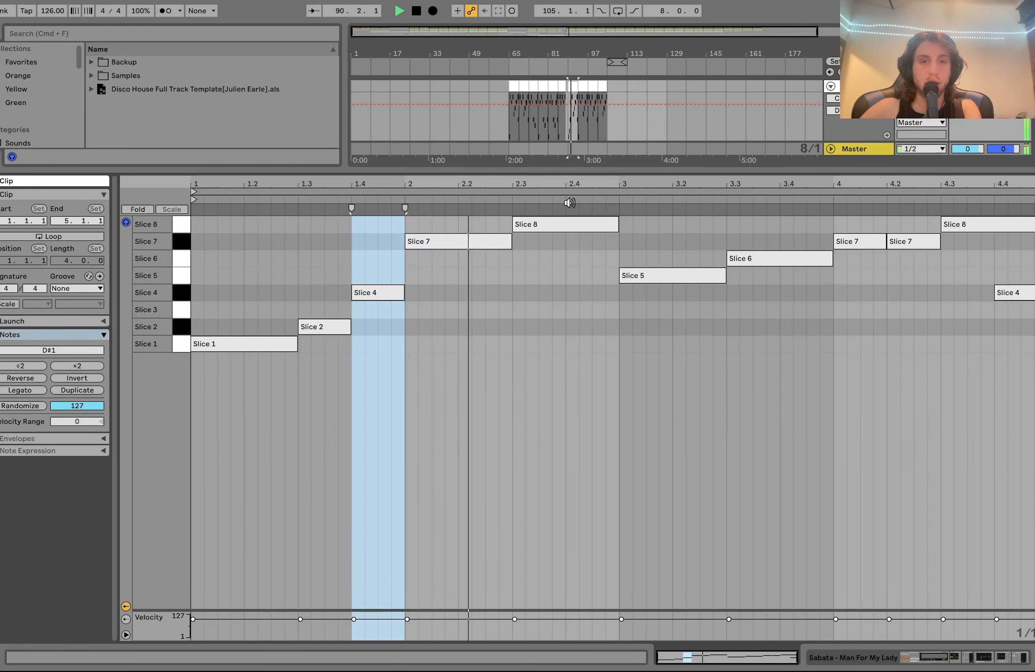
{"action": "key", "text": "space"}
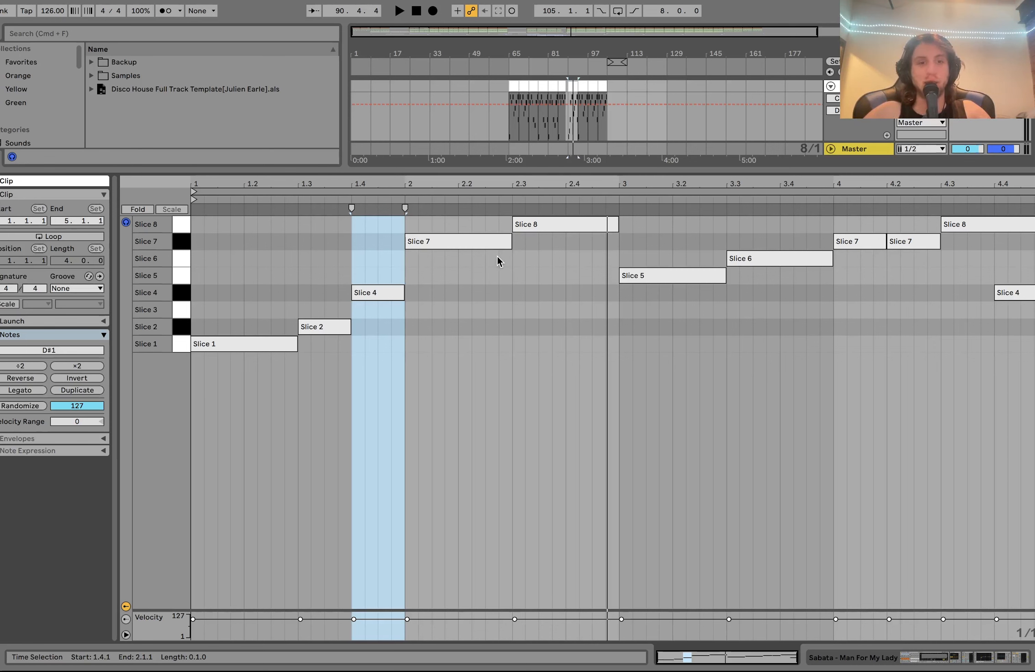
{"action": "key", "text": "space"}
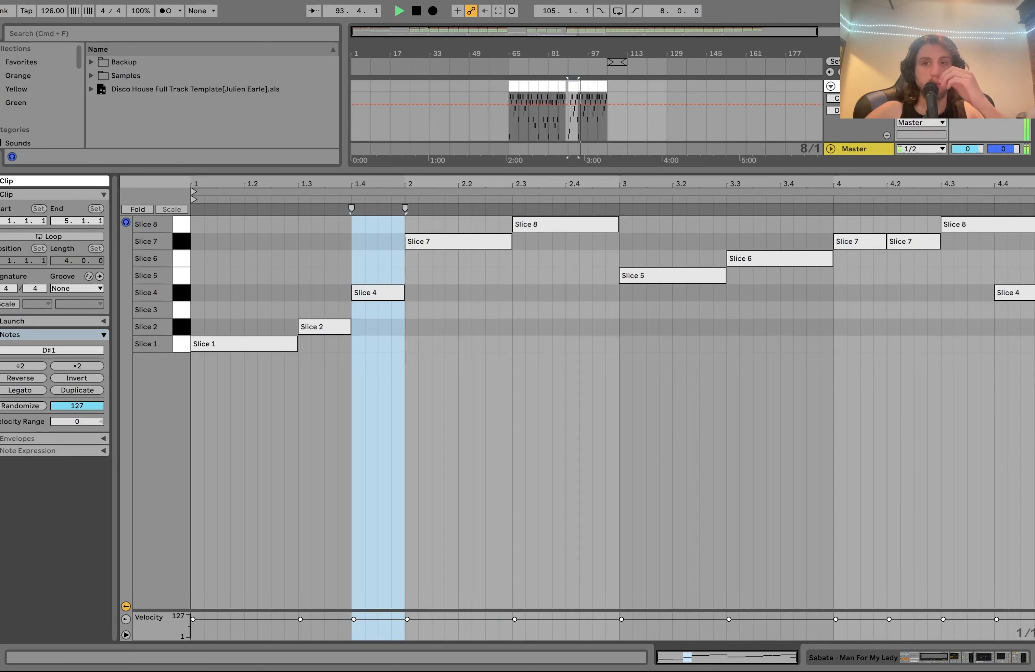
{"action": "double_click", "coordinate": [866, 86]}
{"action": "key", "text": "space"}
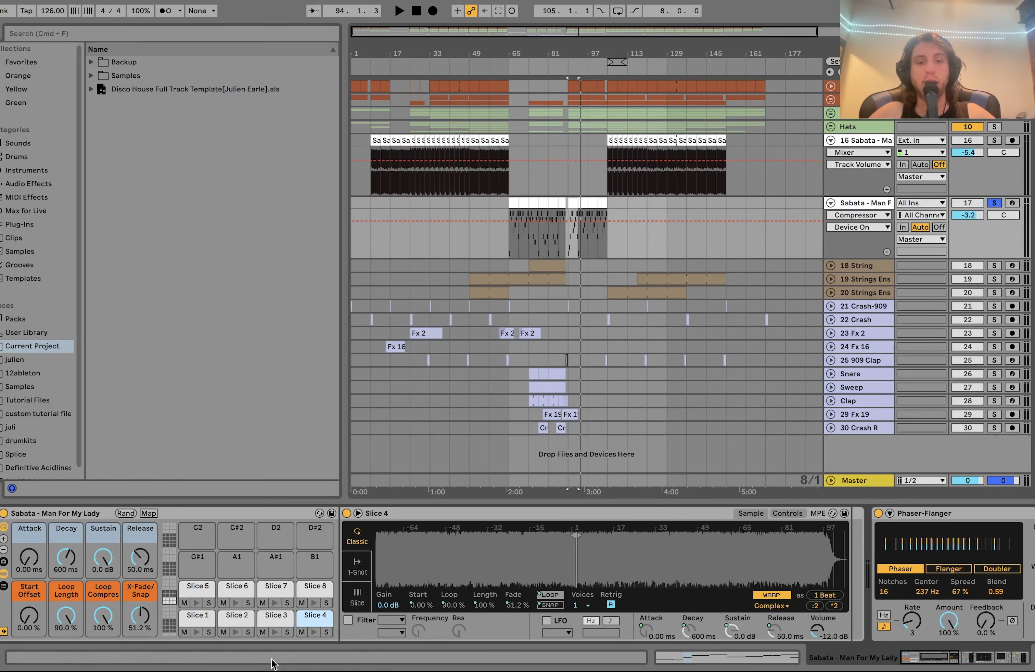
Review the MIDI track's effects chain, show the Auto Filter Frequency automation, and audition the filter movement from bar 65.
{"action": "scroll", "coordinate": [289, 624], "scroll_direction": "right", "scroll_amount": 10}
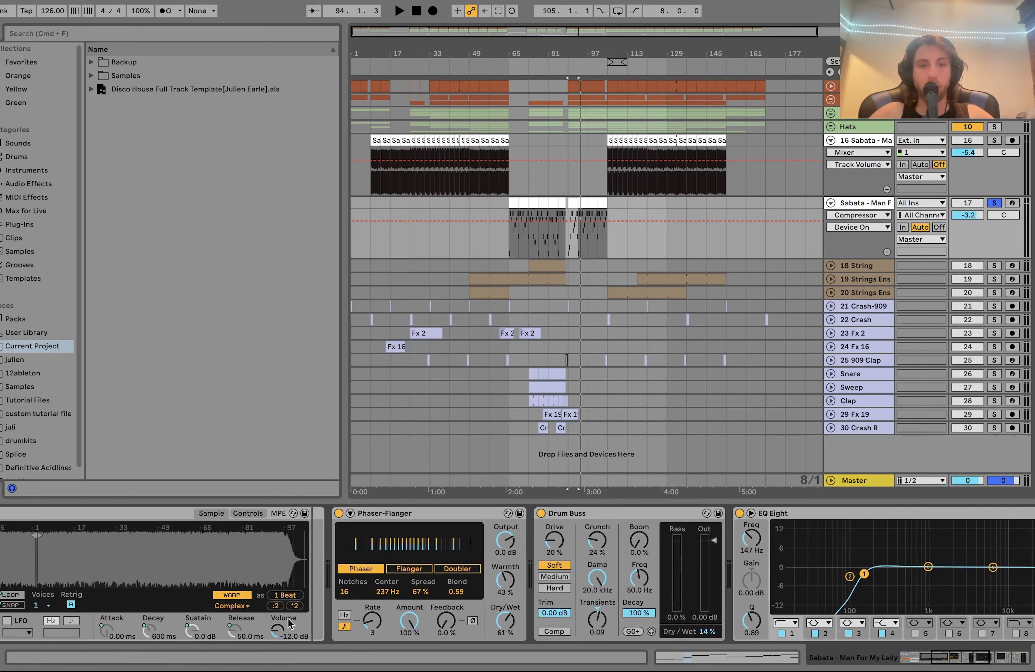
{"action": "scroll", "coordinate": [420, 580], "scroll_direction": "right", "scroll_amount": 5}
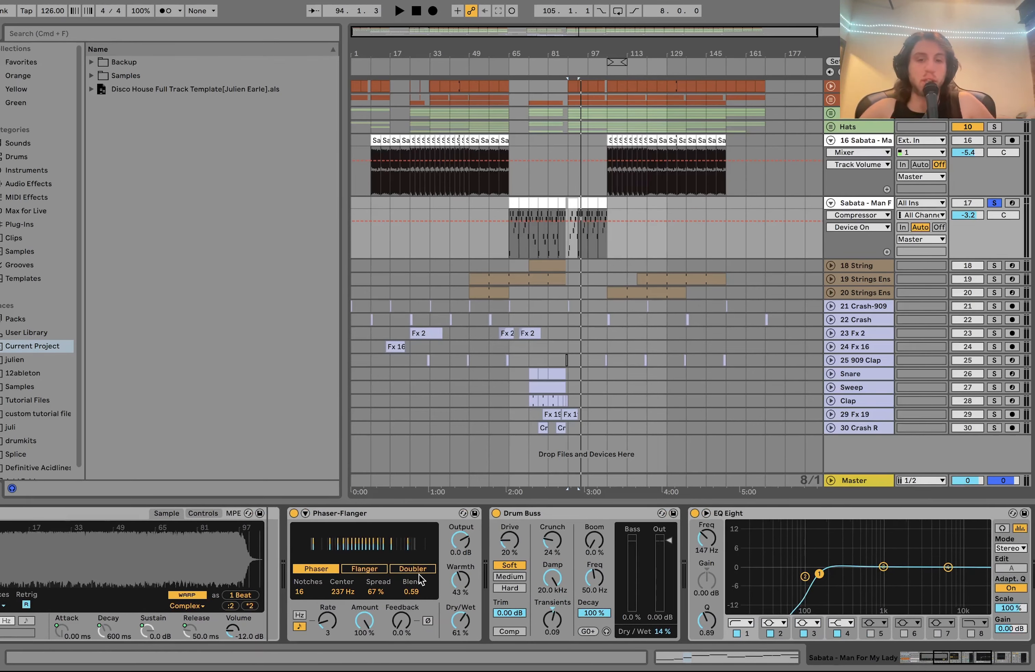
{"action": "scroll", "coordinate": [419, 581], "scroll_direction": "right", "scroll_amount": 15}
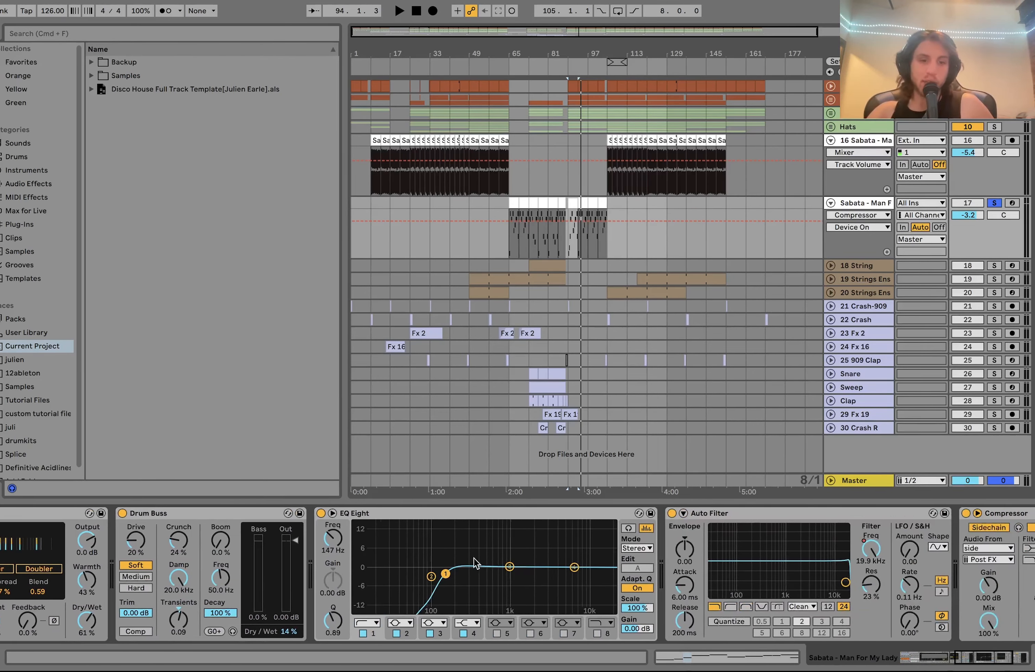
{"action": "left_click", "coordinate": [869, 550]}
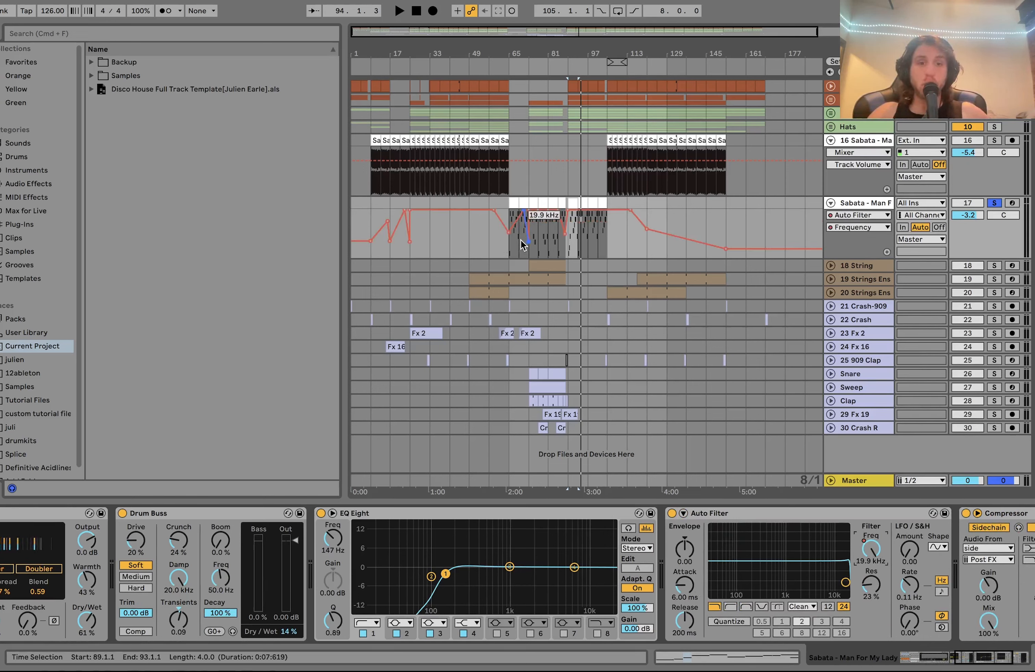
{"action": "left_click", "coordinate": [503, 250]}
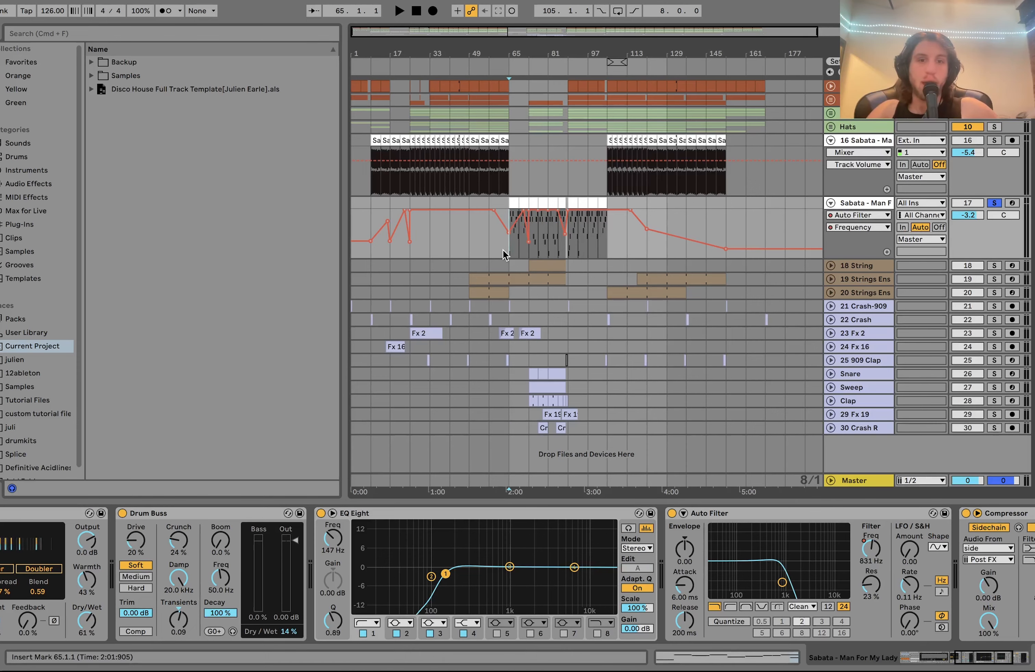
{"action": "key", "text": "space"}
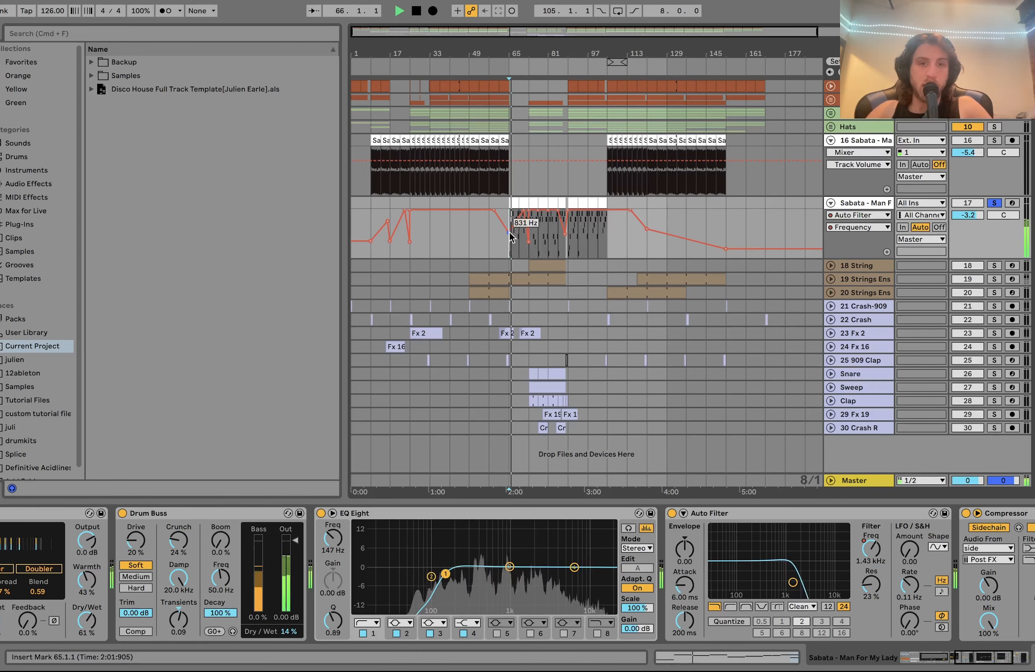
Examine the filter automation dip leading into bar 89 from bar 87.3, and select the MIDI clip at bar 89.
{"action": "scroll", "coordinate": [559, 242], "scroll_direction": "up", "scroll_amount": 10}
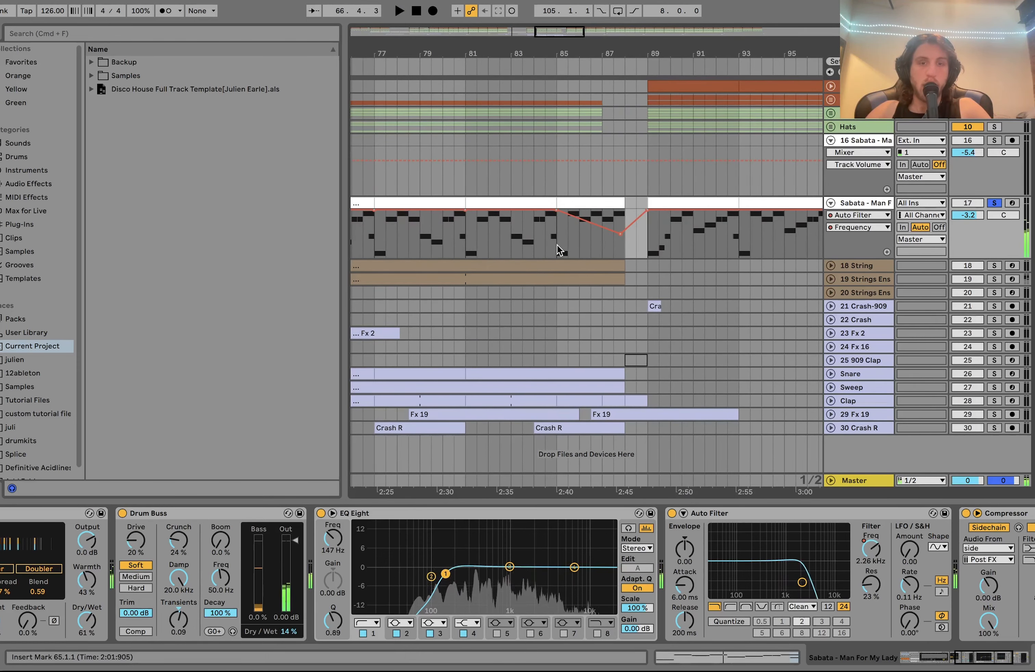
{"action": "left_click", "coordinate": [559, 244]}
{"action": "left_click", "coordinate": [610, 243]}
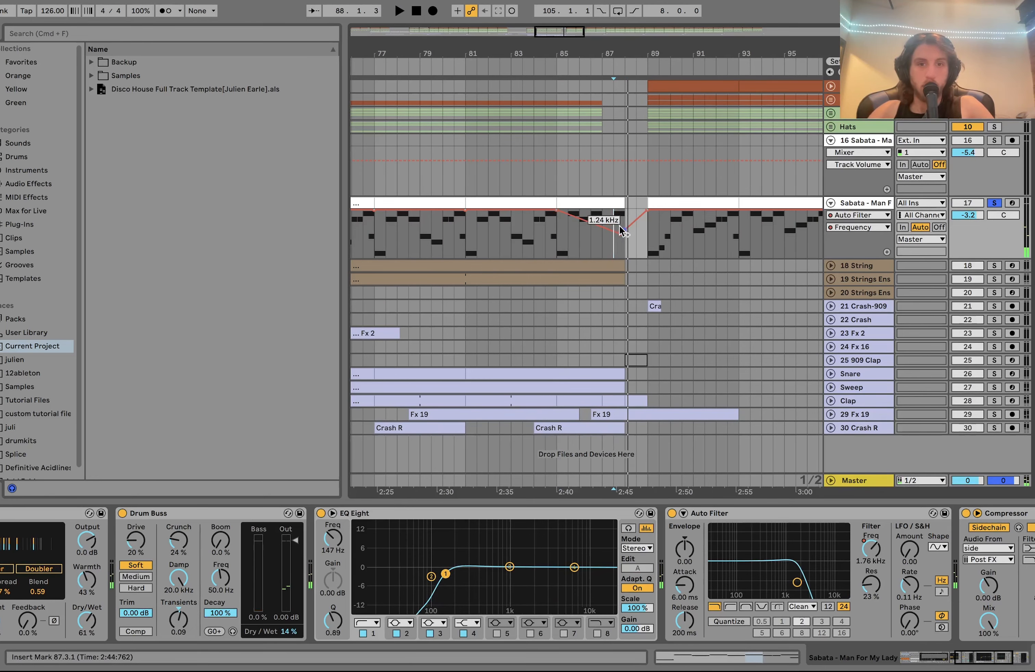
{"action": "scroll", "coordinate": [705, 545], "scroll_direction": "right", "scroll_amount": 6}
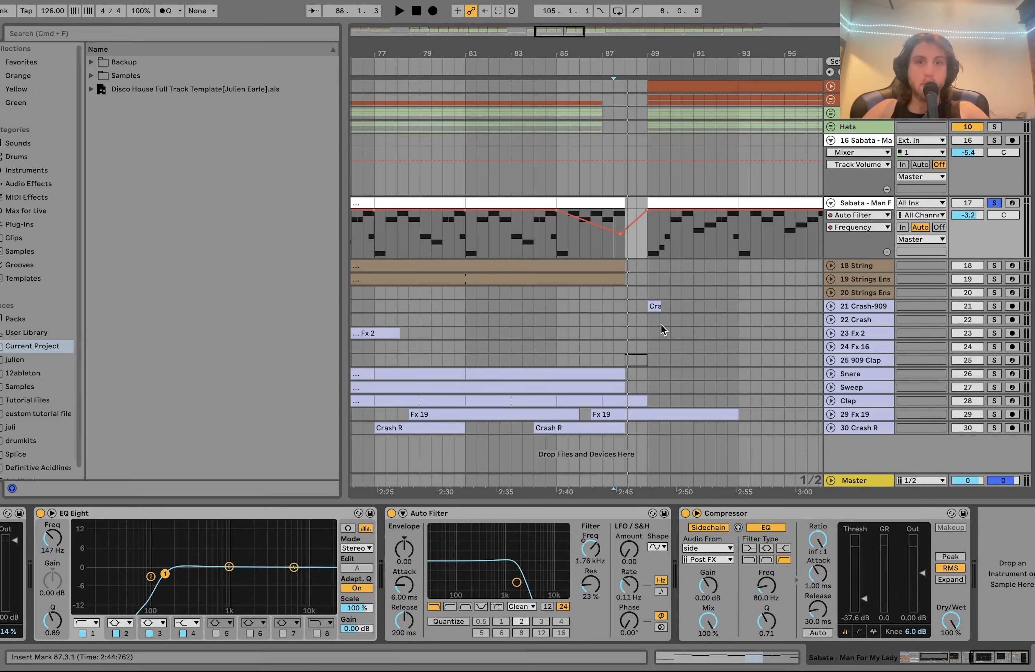
{"action": "scroll", "coordinate": [661, 324], "scroll_direction": "down", "scroll_amount": 10}
{"action": "left_click", "coordinate": [610, 204]}
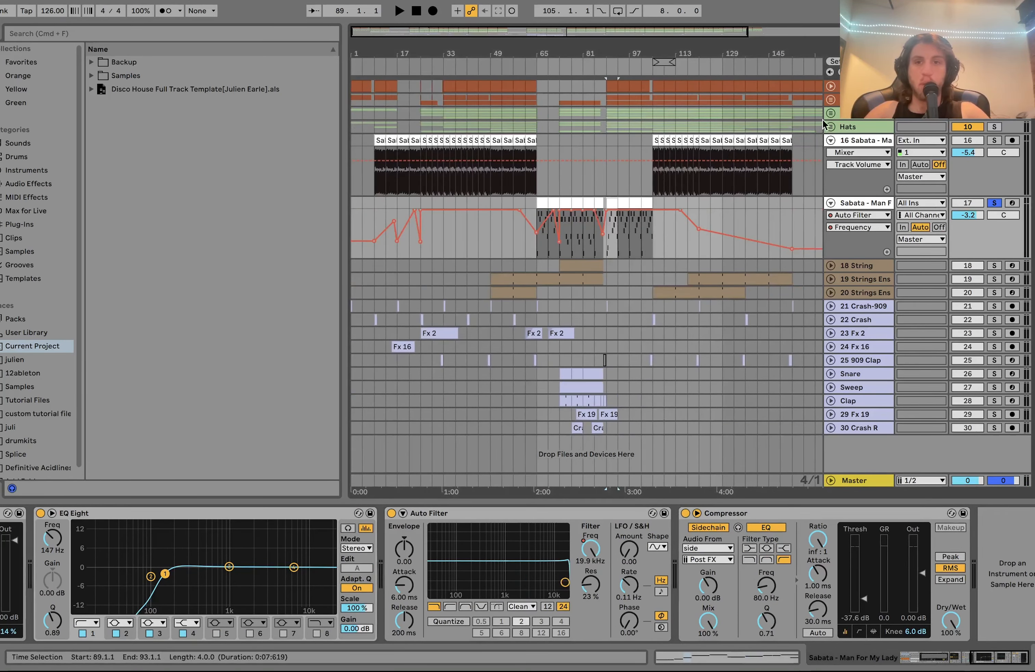
Expand the kick and bass group, audition the soloed bassline with the Sabata MIDI track from bar 89, and show the bassline's devices.
{"action": "left_click", "coordinate": [830, 100]}
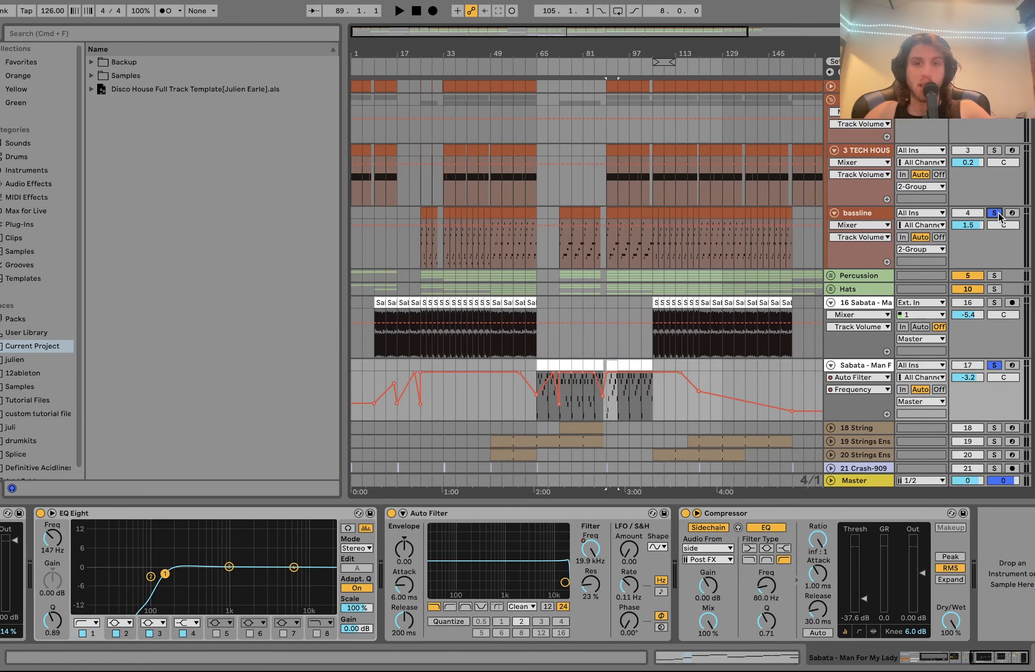
{"action": "key", "text": "space"}
{"action": "left_click", "coordinate": [867, 214]}
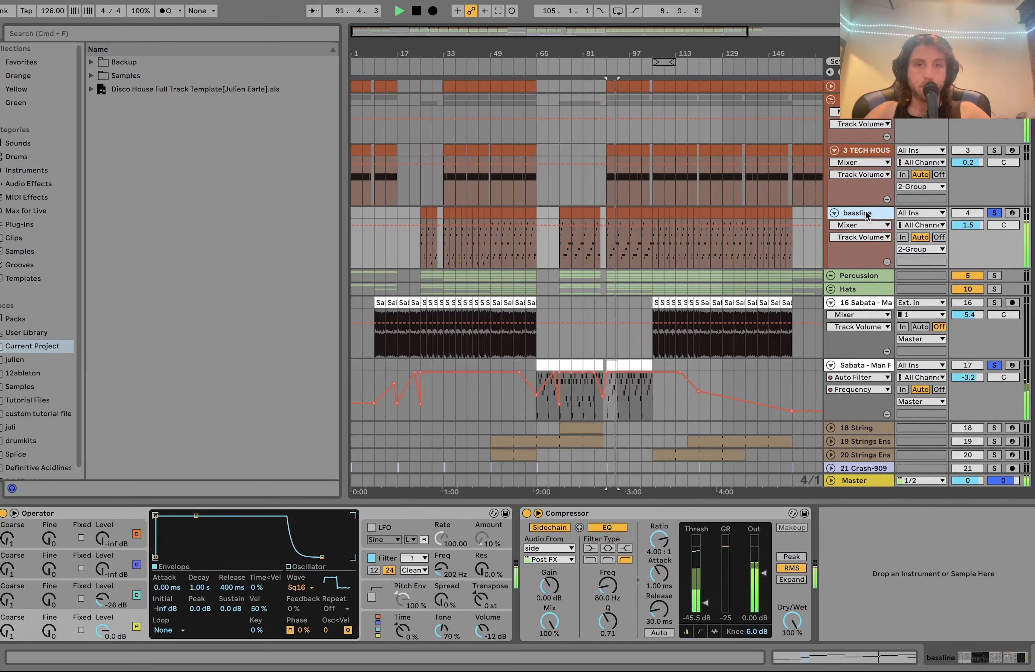
Unsolo the Sabata MIDI track and examine the notes of the bassline clip at bar 89 while auditioning it alone.
{"action": "left_click", "coordinate": [993, 366]}
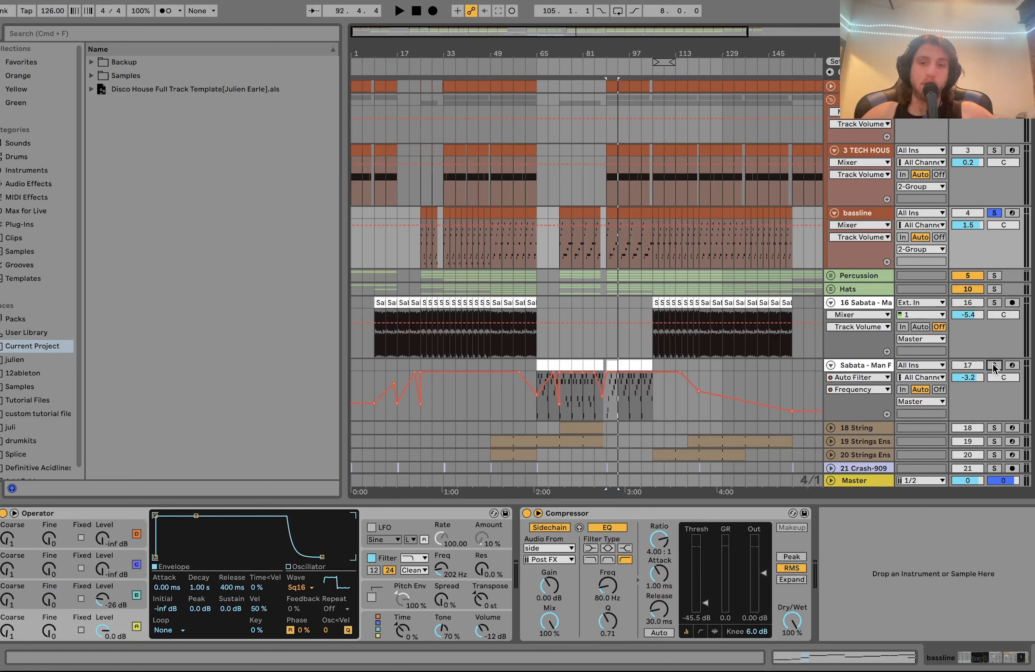
{"action": "key", "text": "space"}
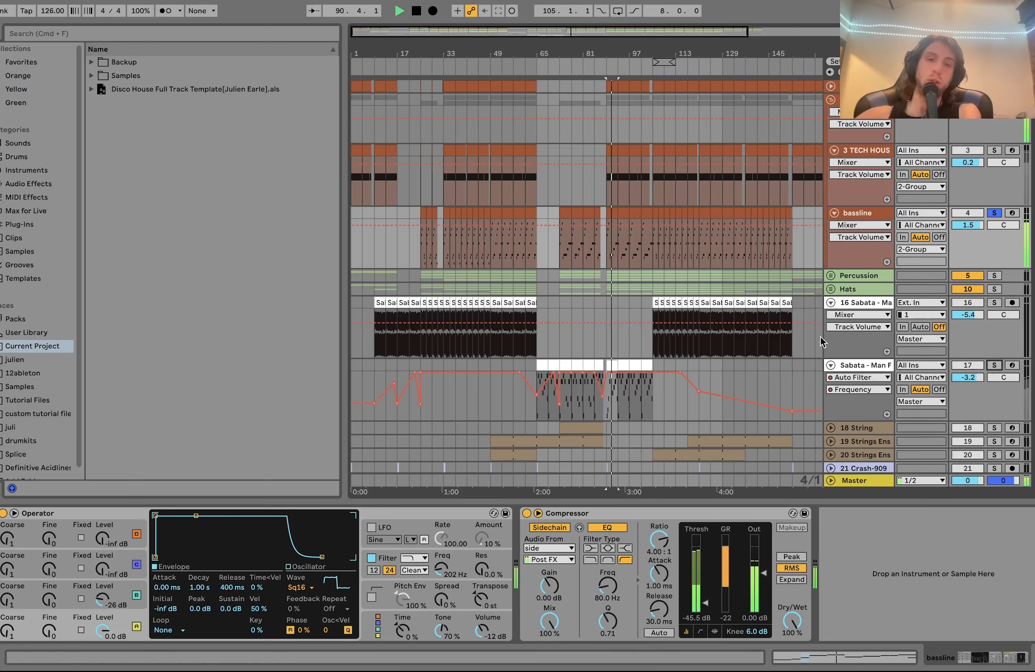
{"action": "double_click", "coordinate": [611, 212]}
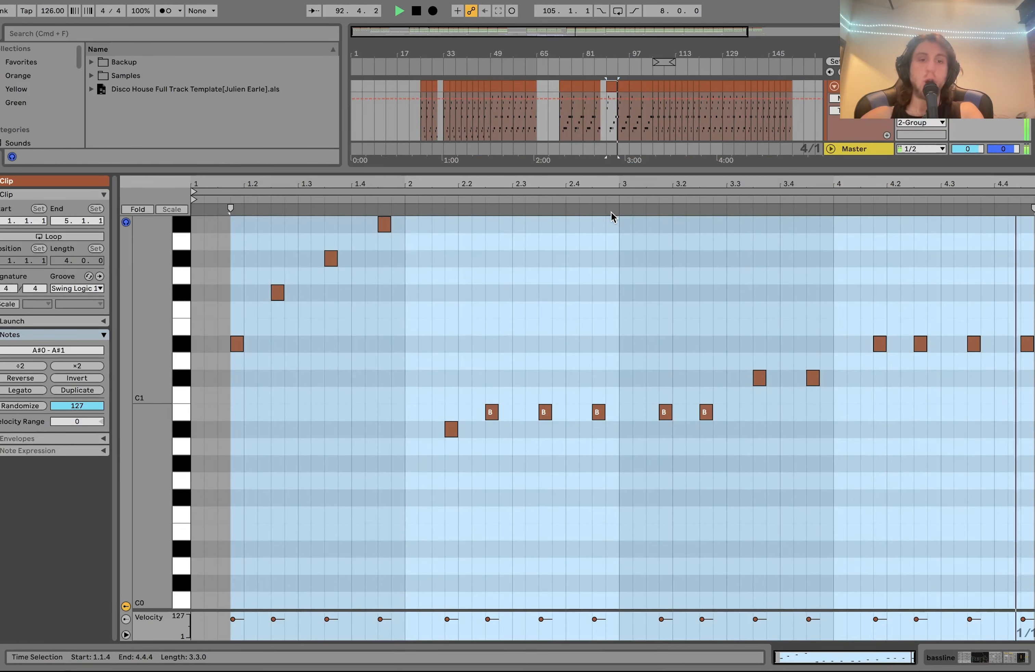
{"action": "key", "text": "space"}
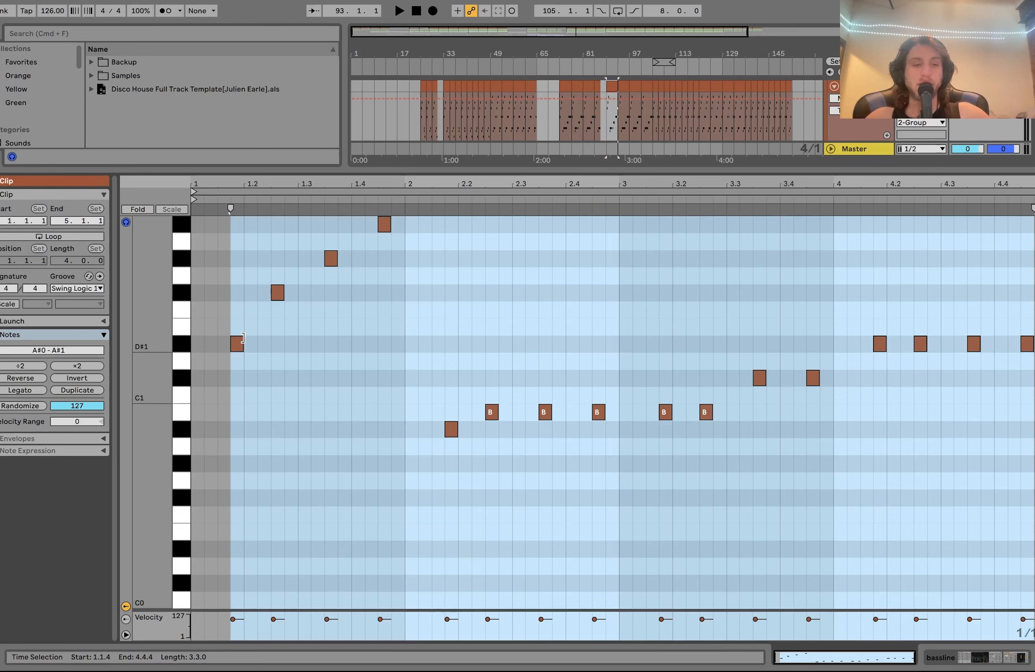
{"action": "key", "text": "space"}
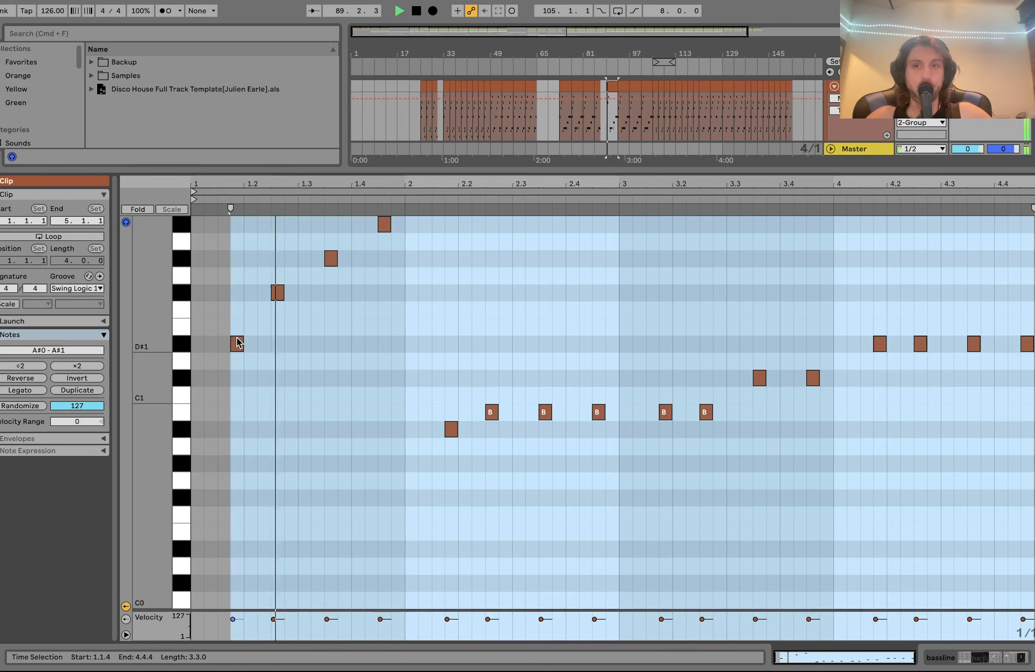
{"action": "key", "text": "shift+Tab"}
{"action": "key", "text": "space"}
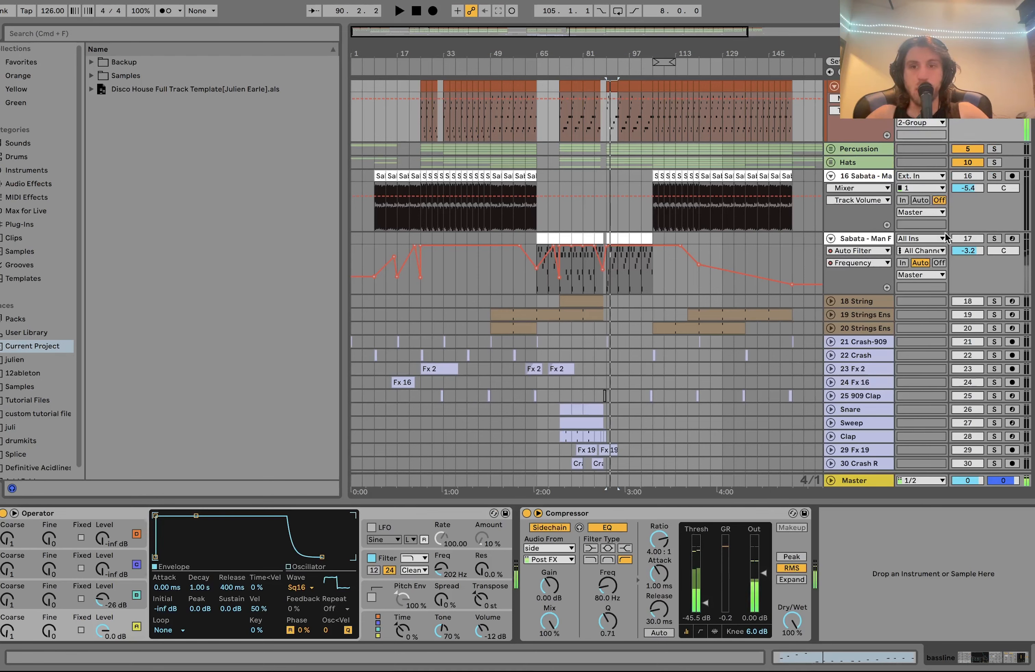
Solo the Sabata MIDI track alongside the bassline, audition both from bar 89, and compare with the bassline clip's notes.
{"action": "left_click", "coordinate": [995, 238]}
{"action": "left_click", "coordinate": [624, 262]}
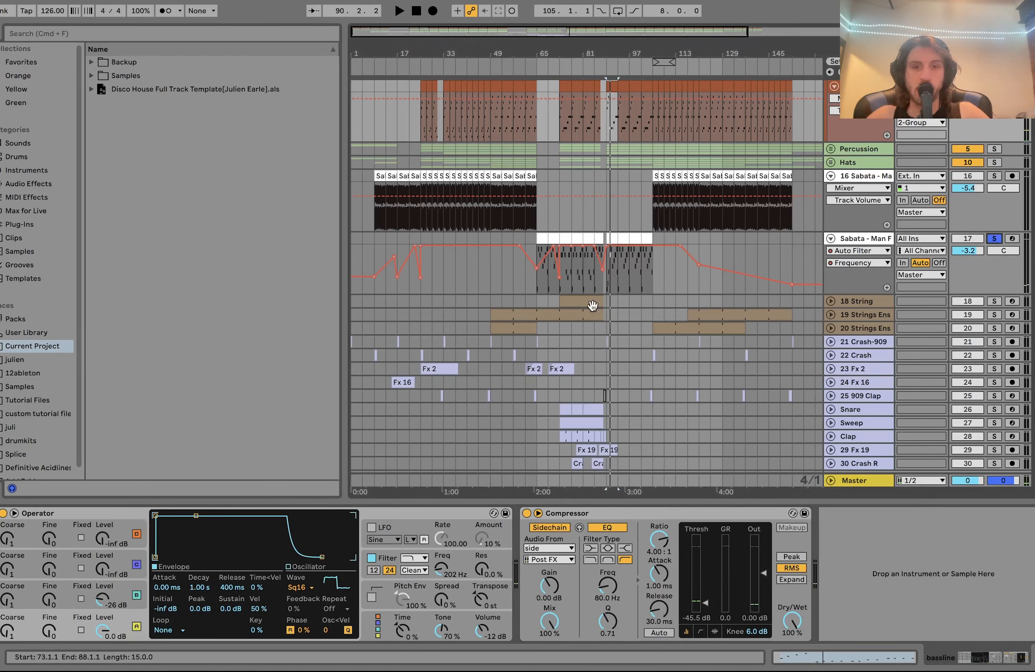
{"action": "key", "text": "space"}
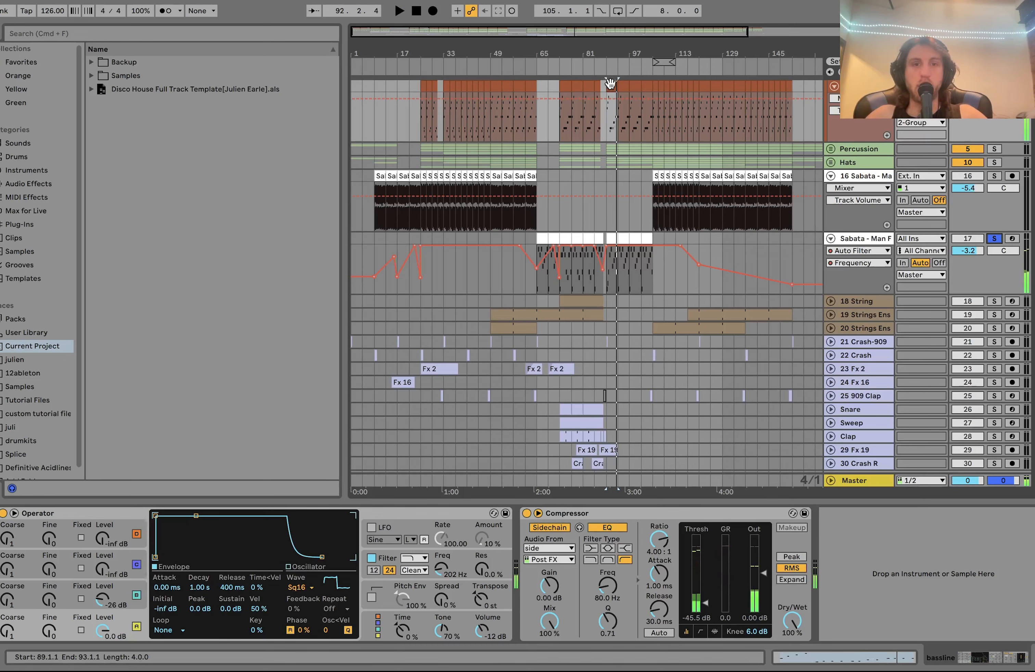
{"action": "key", "text": "space"}
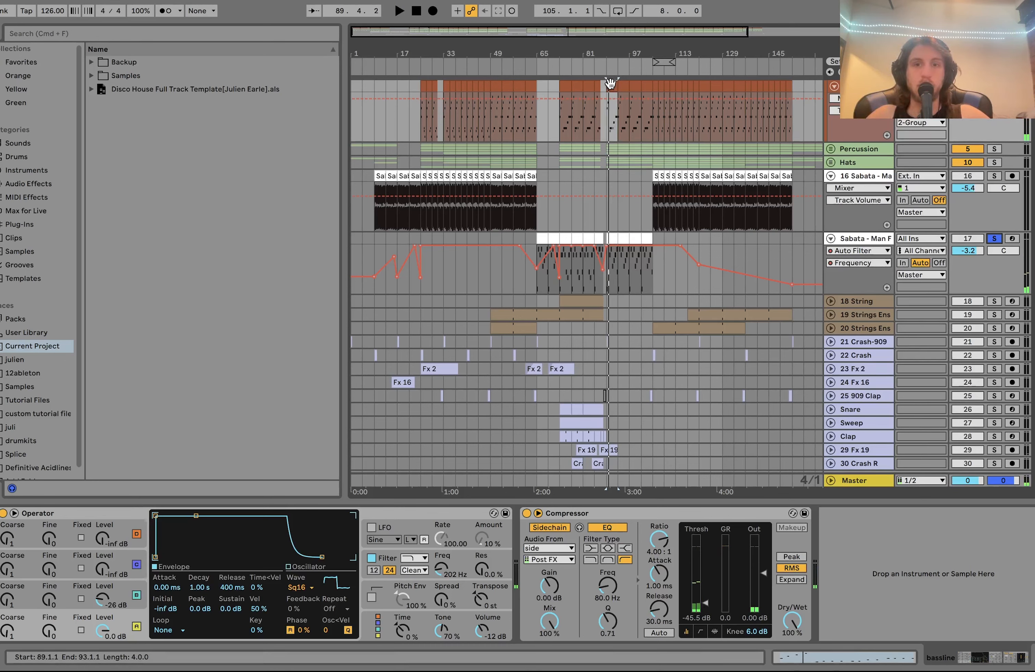
{"action": "key", "text": "space"}
{"action": "double_click", "coordinate": [611, 83]}
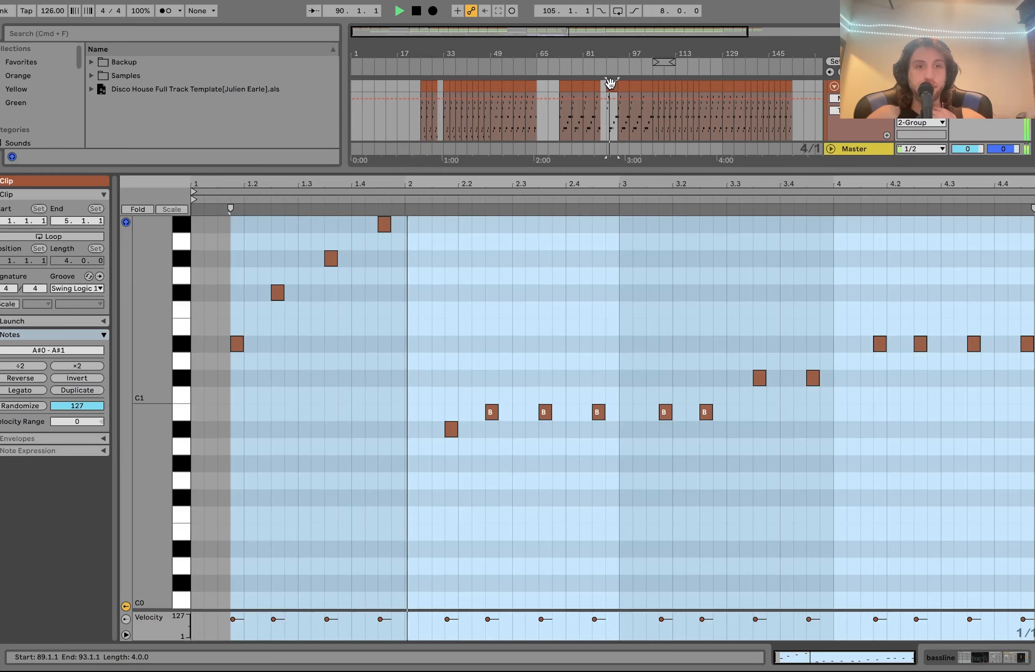
{"action": "key", "text": "space"}
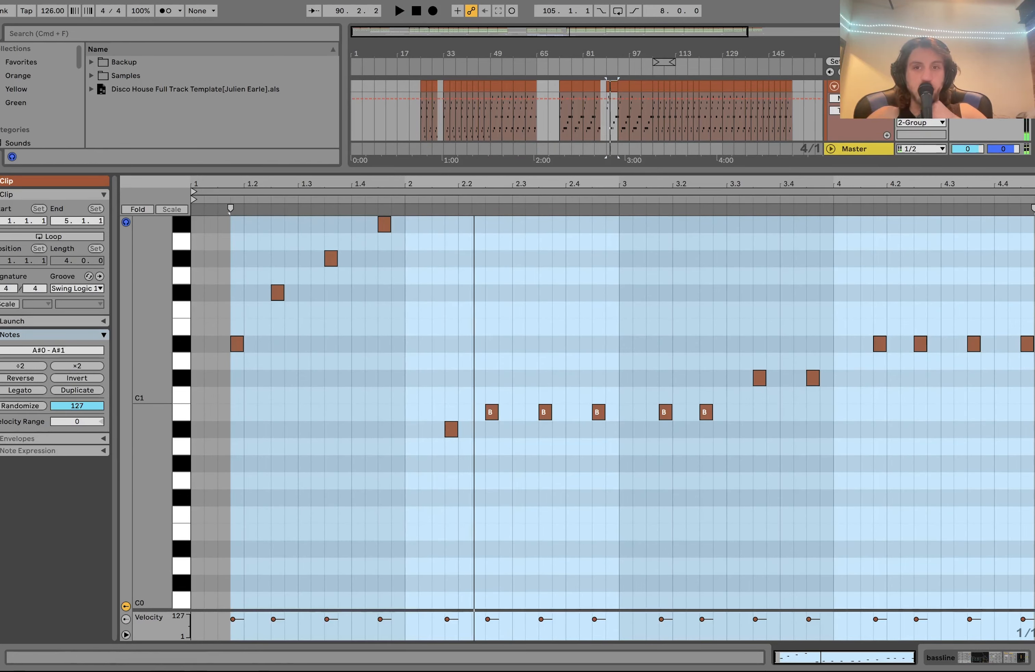
{"action": "key", "text": "shift+Tab"}
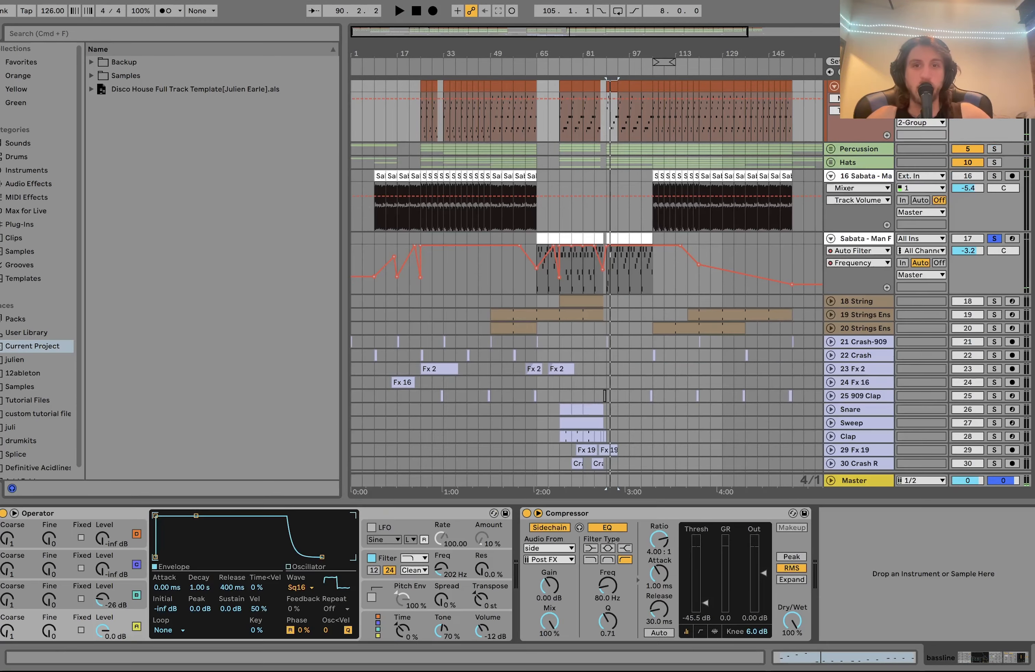
Solo the 16 Sabata audio track and audition it with the bassline from bars 105 and 121, reviewing its effects chain.
{"action": "left_click", "coordinate": [652, 135]}
{"action": "left_click", "coordinate": [656, 89]}
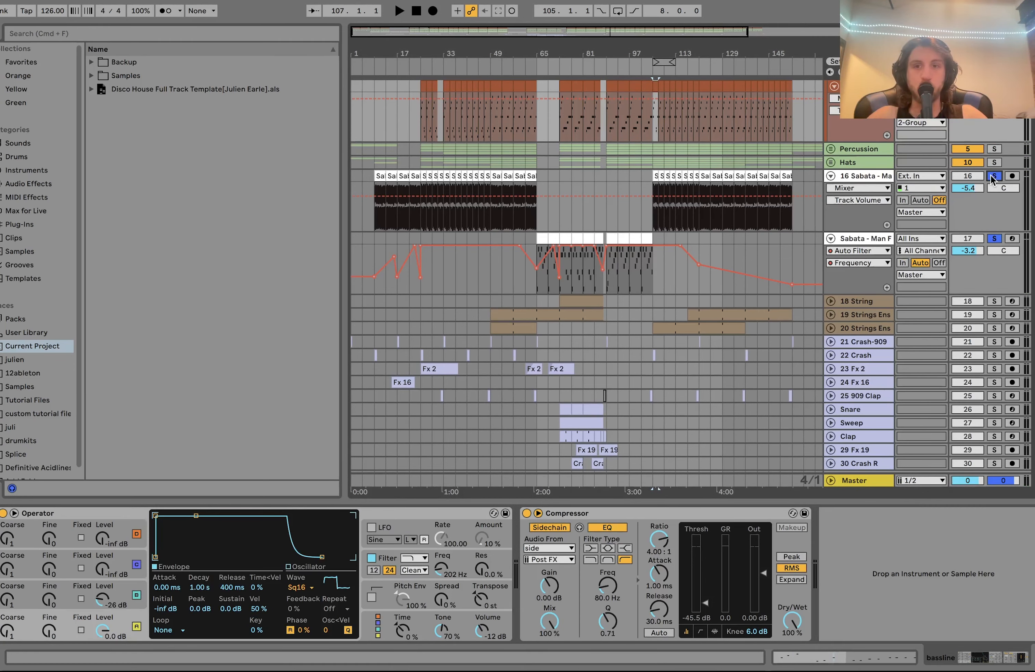
{"action": "key", "text": "space"}
{"action": "left_click", "coordinate": [849, 176]}
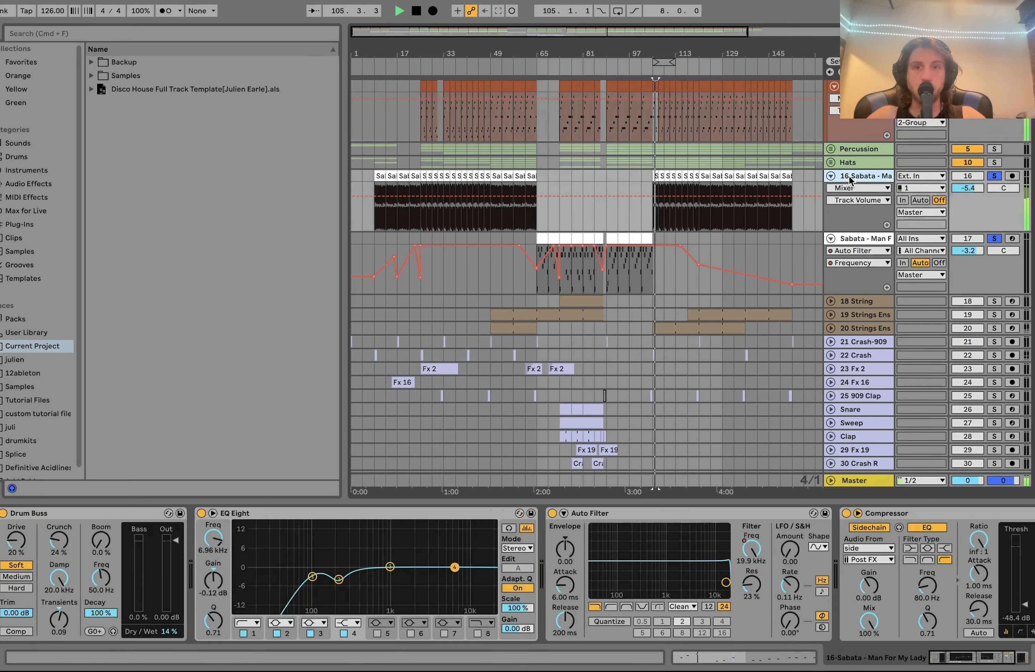
{"action": "key", "text": "space"}
{"action": "left_click", "coordinate": [698, 125]}
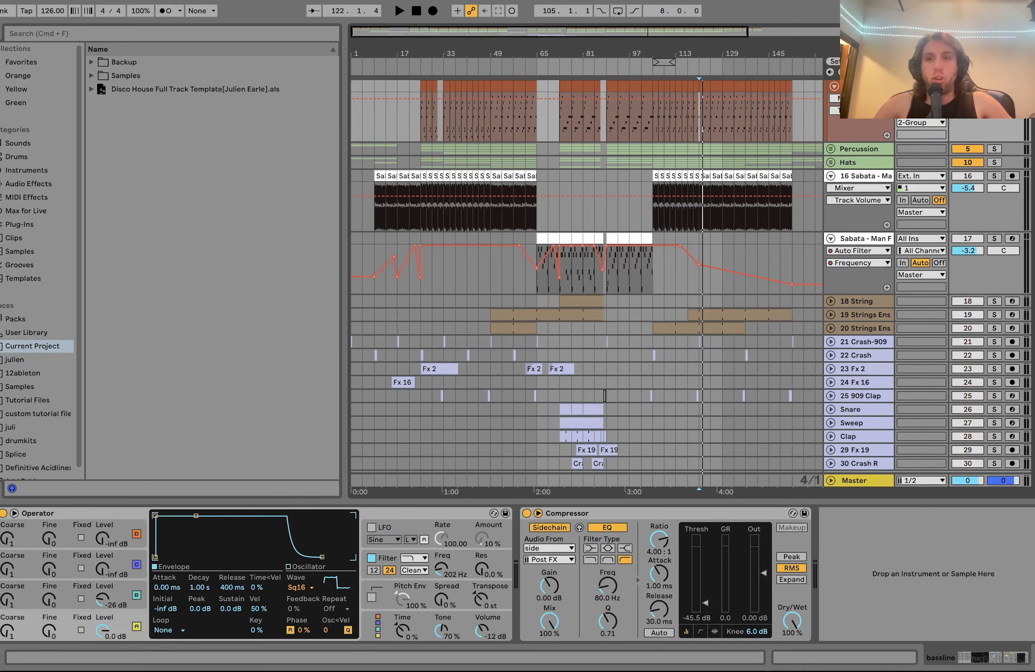
Select the bassline clip at bar 89 and review Operator's oscillator B and filter envelope settings while auditioning it.
{"action": "left_click", "coordinate": [610, 86]}
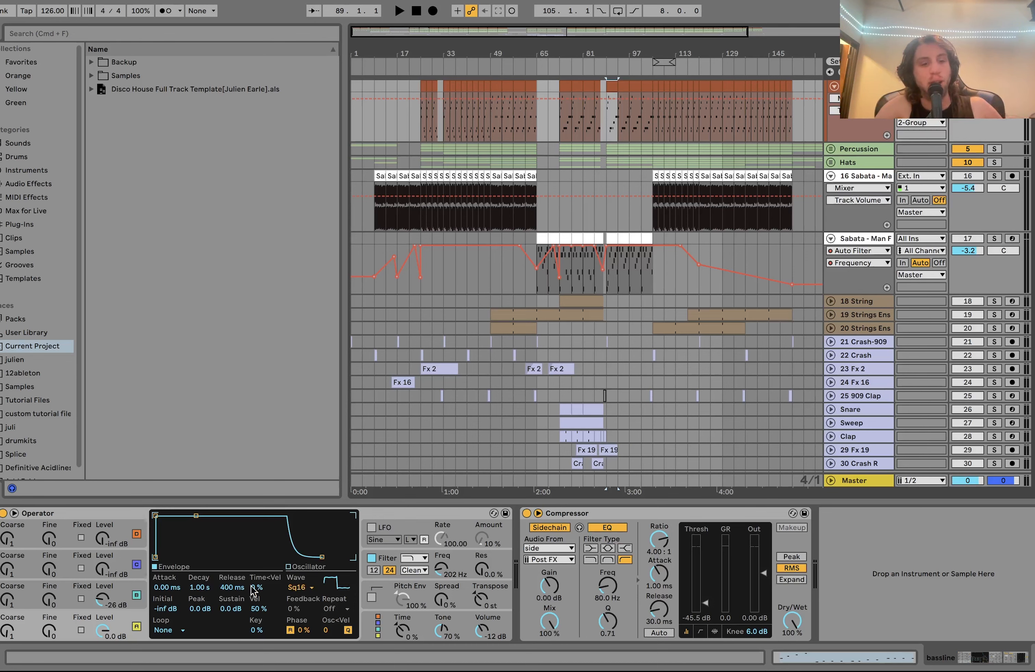
{"action": "left_click", "coordinate": [116, 599]}
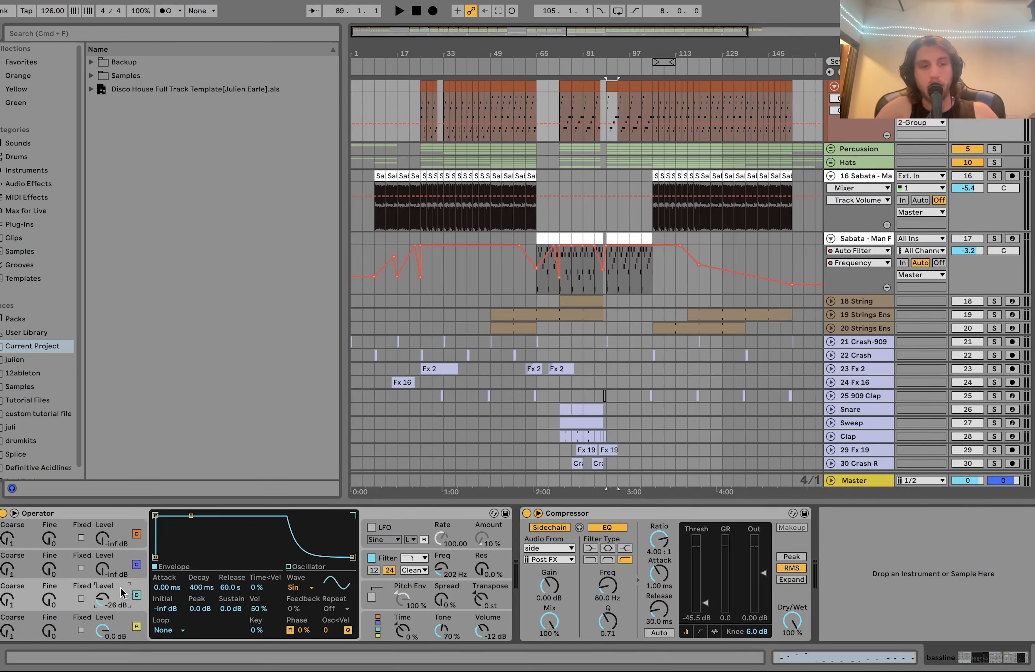
{"action": "key", "text": "space"}
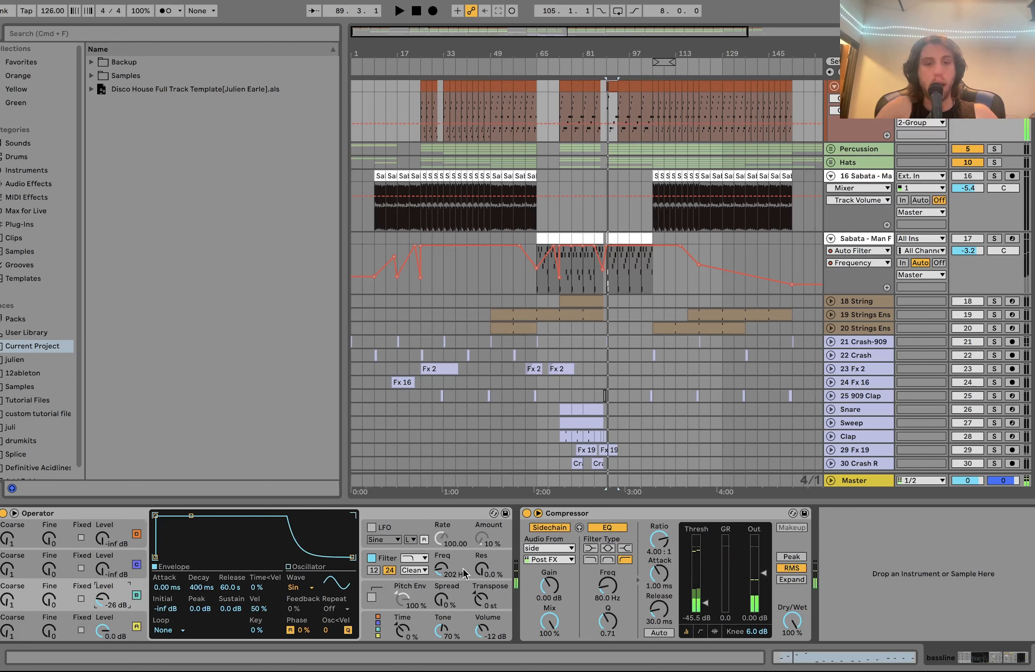
{"action": "left_click", "coordinate": [465, 574]}
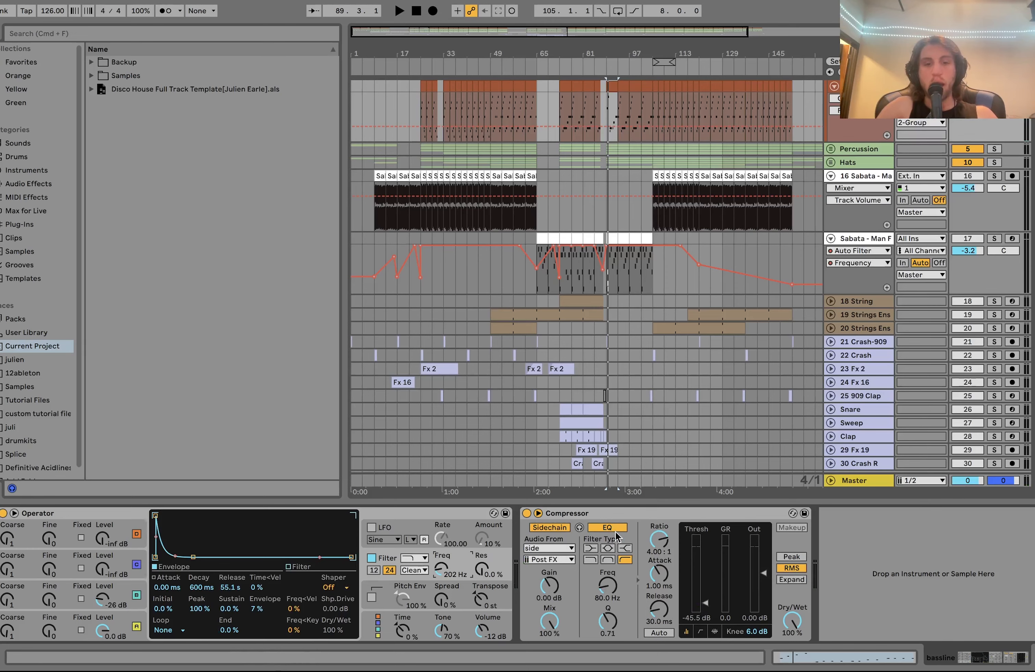
Solo the 3 TECH HOUSE kick track in place of the bassline, audition it, and show its sampler.
{"action": "scroll", "coordinate": [786, 238], "scroll_direction": "up", "scroll_amount": 3}
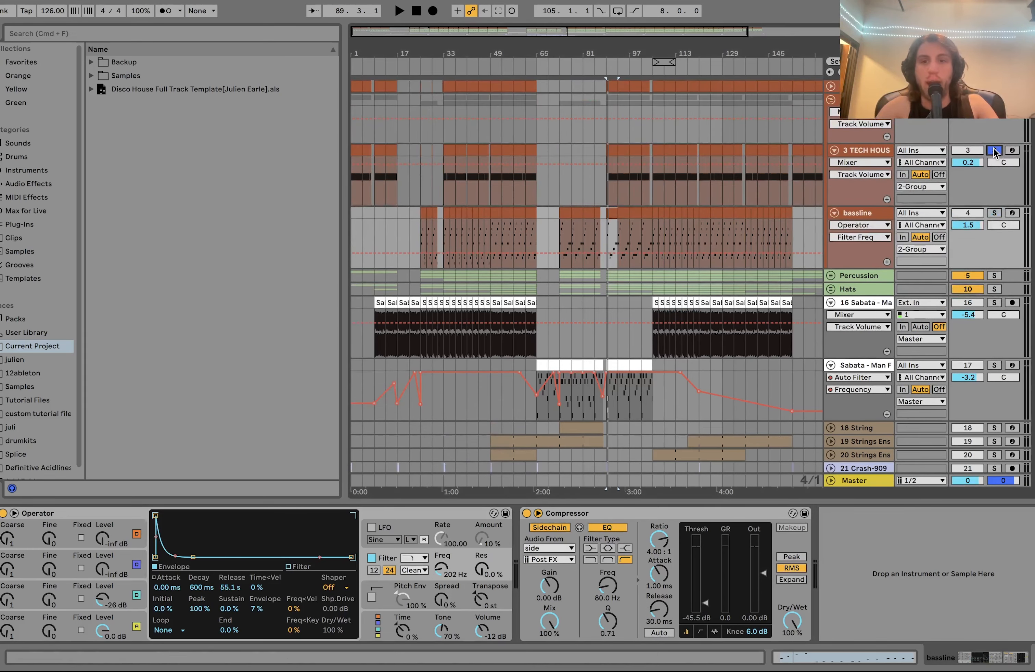
{"action": "key", "text": "space"}
{"action": "left_click", "coordinate": [860, 151]}
{"action": "key", "text": "space"}
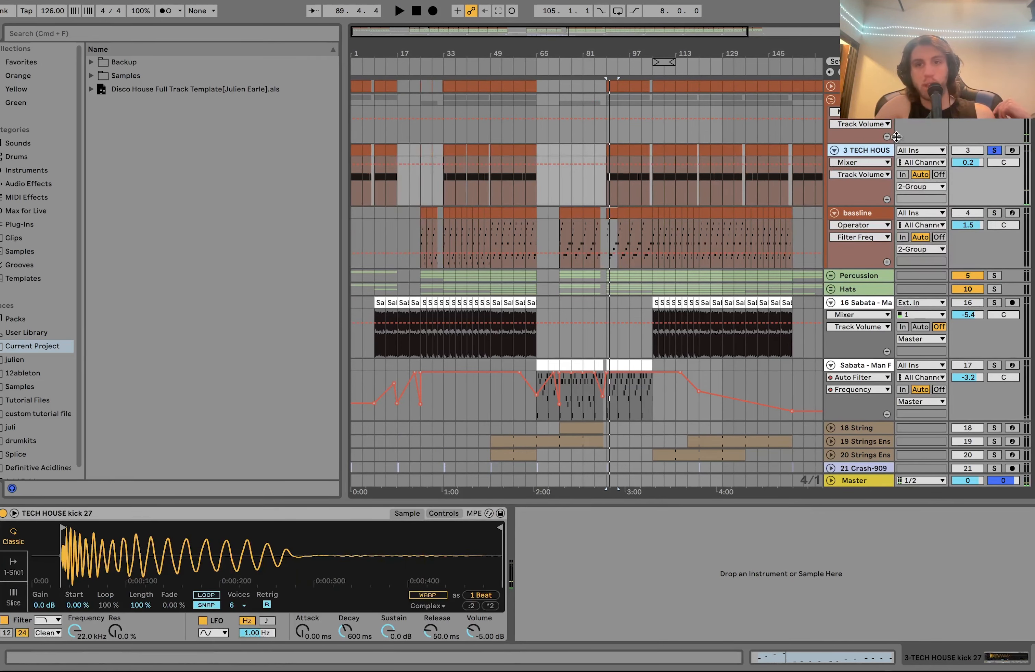
Replace the kick's solo with the whole kick and bass group, and show the Device On automation of the group's Auto Filter.
{"action": "left_click", "coordinate": [860, 100]}
{"action": "left_click", "coordinate": [995, 151]}
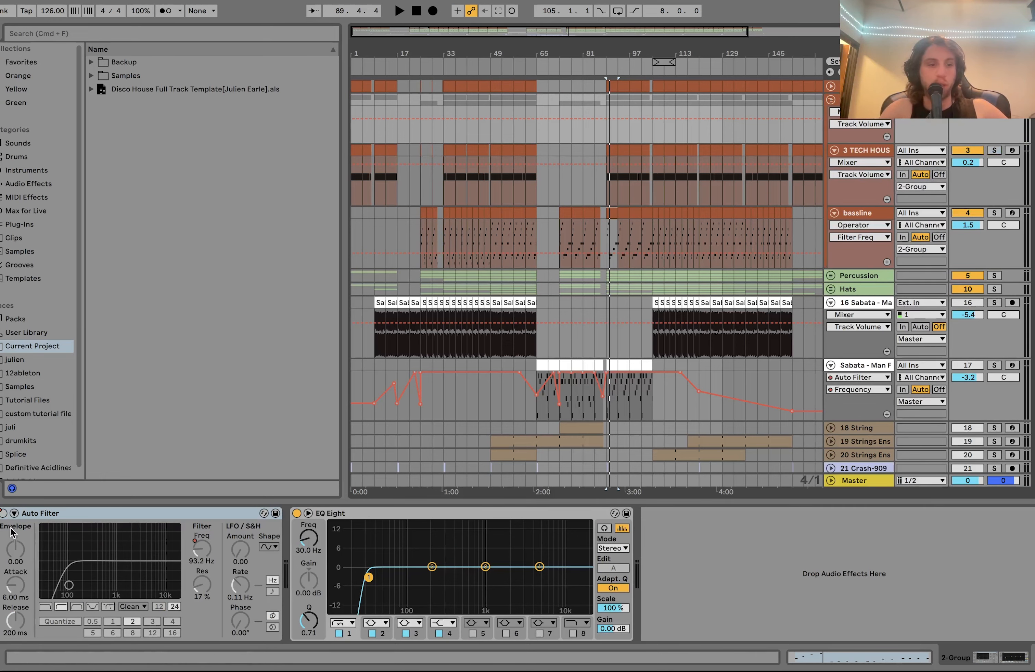
{"action": "right_click", "coordinate": [3, 514]}
{"action": "left_click", "coordinate": [636, 189]}
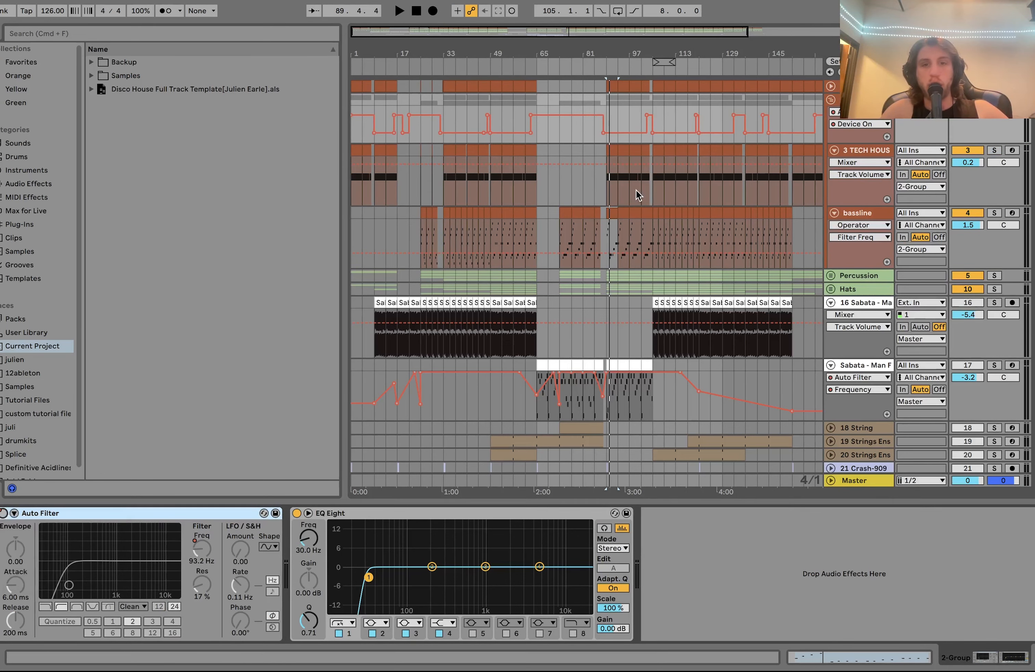
Audition the kick and bass group around its Auto Filter on/off automation at bars 133, 143 and 145, and reselect the group.
{"action": "scroll", "coordinate": [636, 189], "scroll_direction": "down", "scroll_amount": 3}
{"action": "scroll", "coordinate": [578, 138], "scroll_direction": "up", "scroll_amount": 5}
{"action": "left_click", "coordinate": [605, 149]}
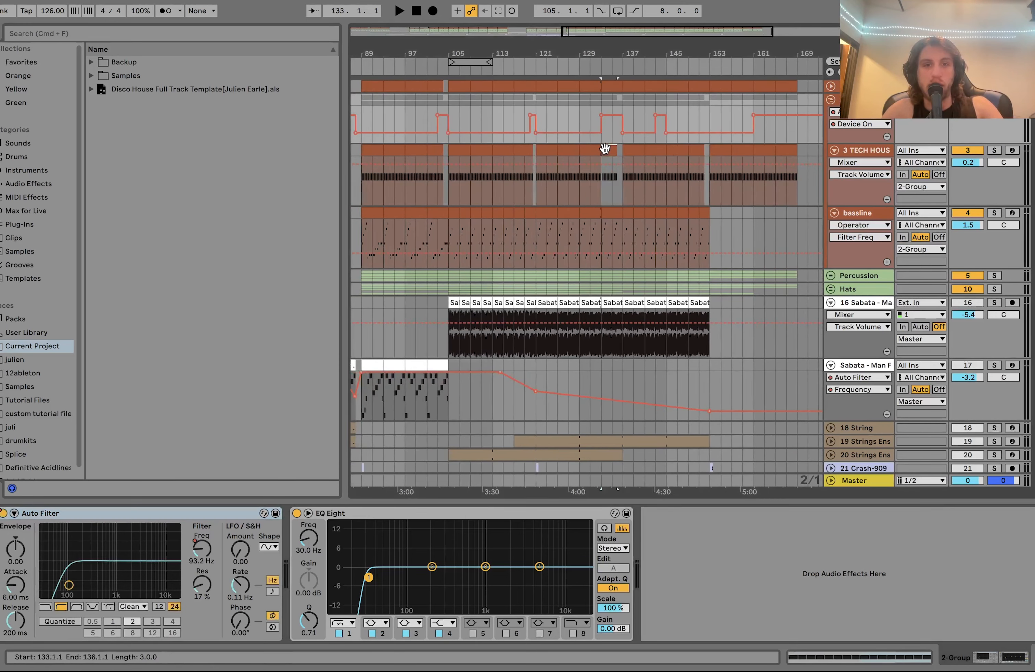
{"action": "key", "text": "space"}
{"action": "left_click", "coordinate": [655, 188]}
{"action": "key", "text": "space"}
{"action": "left_click", "coordinate": [668, 190]}
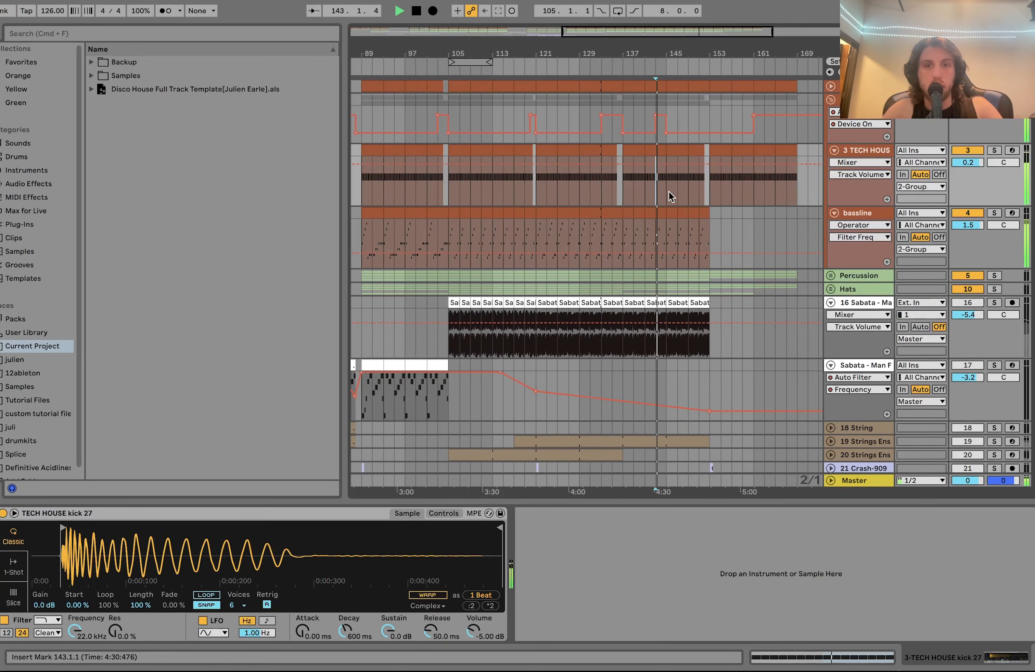
{"action": "key", "text": "space"}
{"action": "key", "text": "space"}
{"action": "left_click", "coordinate": [845, 185]}
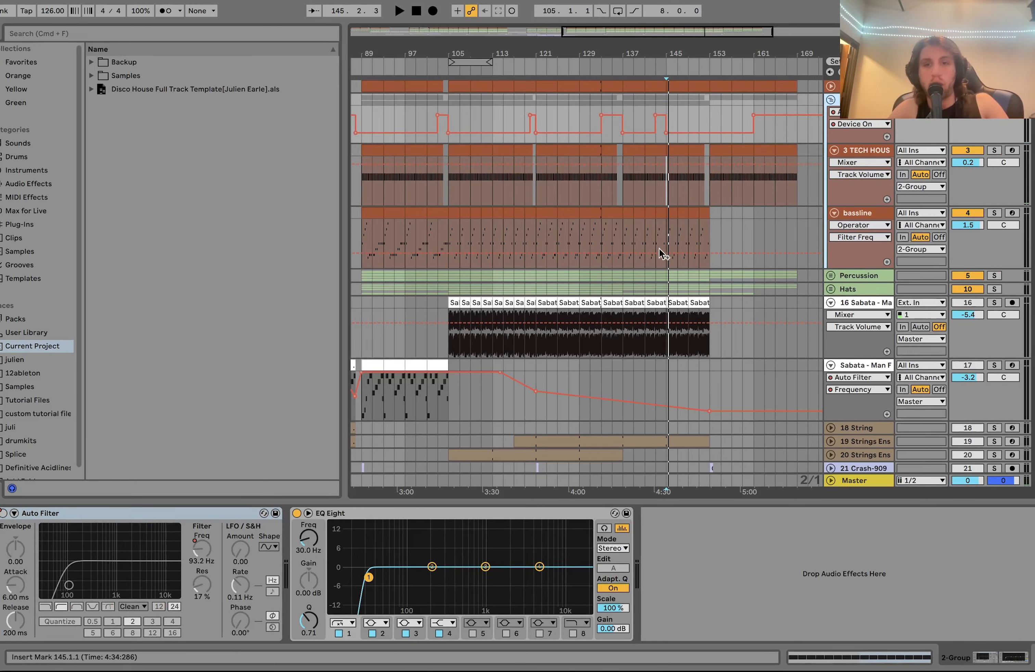
Solo the Percussion and Hats groups, audition them from bar 105, and expand both groups to review their tracks.
{"action": "scroll", "coordinate": [662, 247], "scroll_direction": "down", "scroll_amount": 5}
{"action": "scroll", "coordinate": [661, 246], "scroll_direction": "down", "scroll_amount": 2}
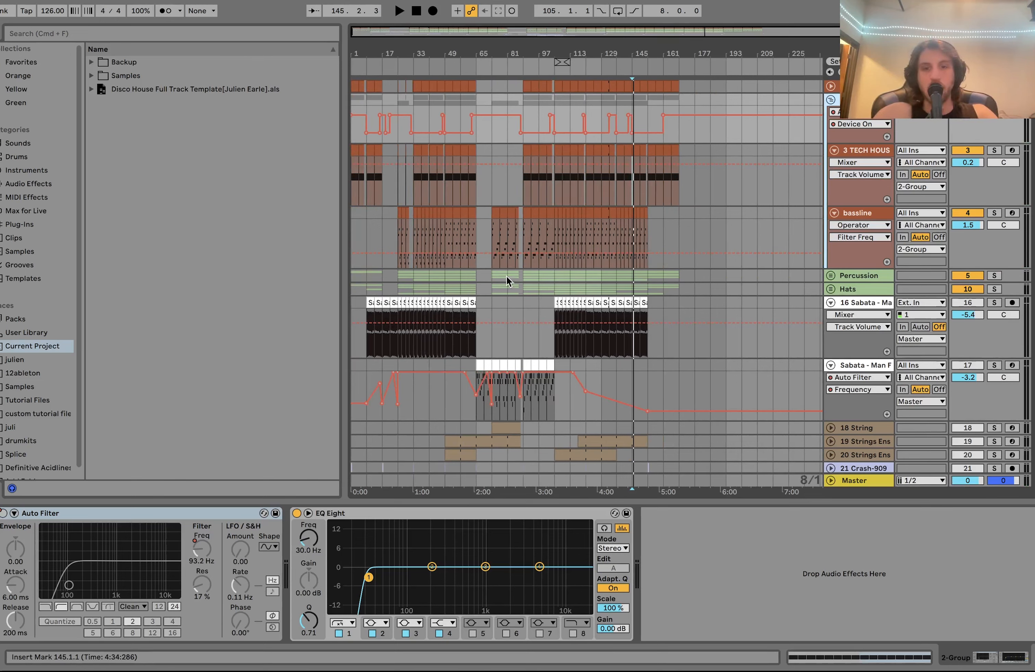
{"action": "left_click", "coordinate": [555, 278]}
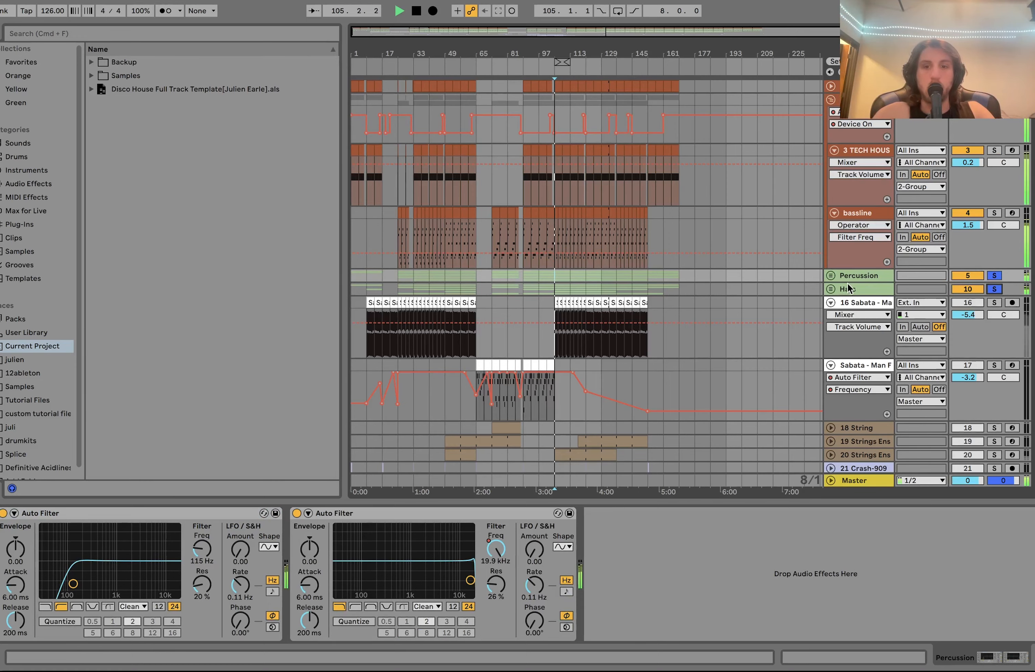
{"action": "left_click", "coordinate": [832, 289]}
{"action": "scroll", "coordinate": [832, 288], "scroll_direction": "down", "scroll_amount": 10}
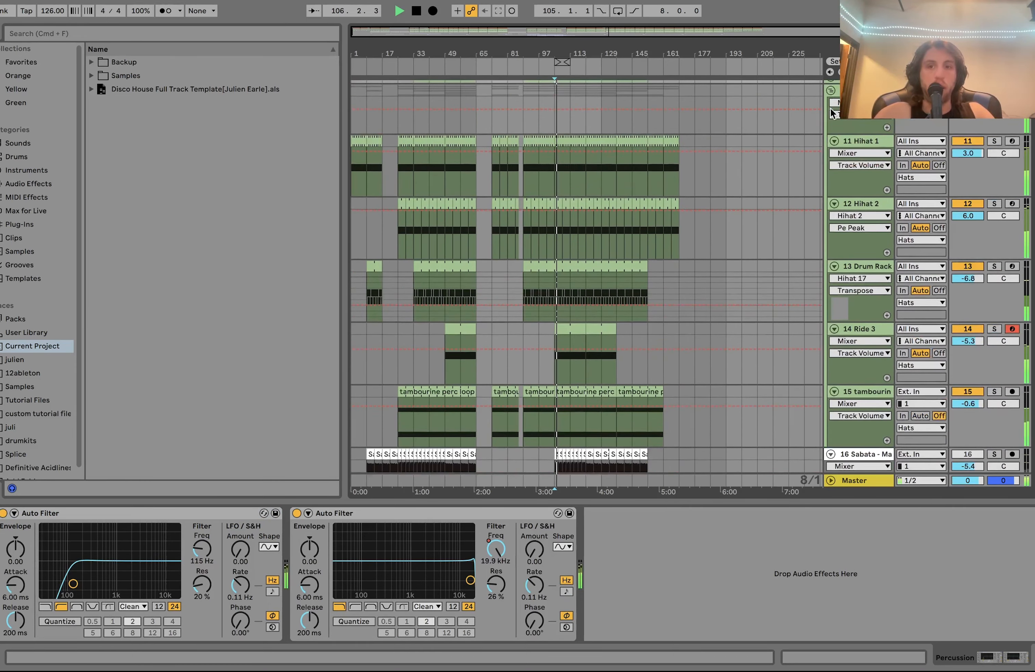
{"action": "scroll", "coordinate": [831, 108], "scroll_direction": "up", "scroll_amount": 10}
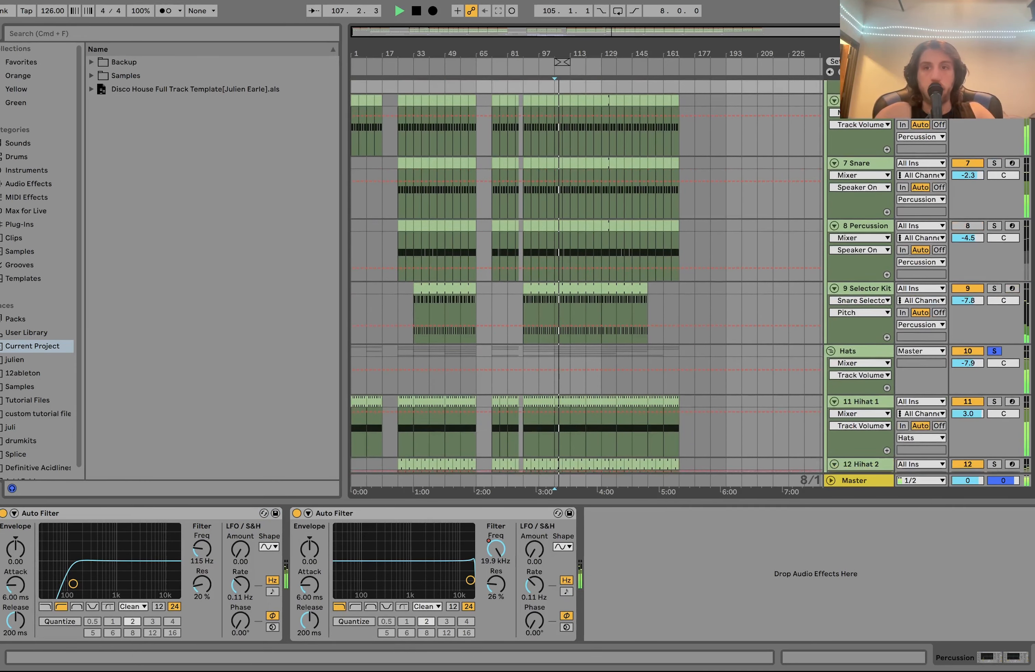
Collapse the tracks from Clap Layer 2 through 9 Selector Kit, and delete the 8 Percussion track.
{"action": "left_click", "coordinate": [860, 101]}
{"action": "left_click", "coordinate": [867, 289], "text": "shift"}
{"action": "key", "text": "u"}
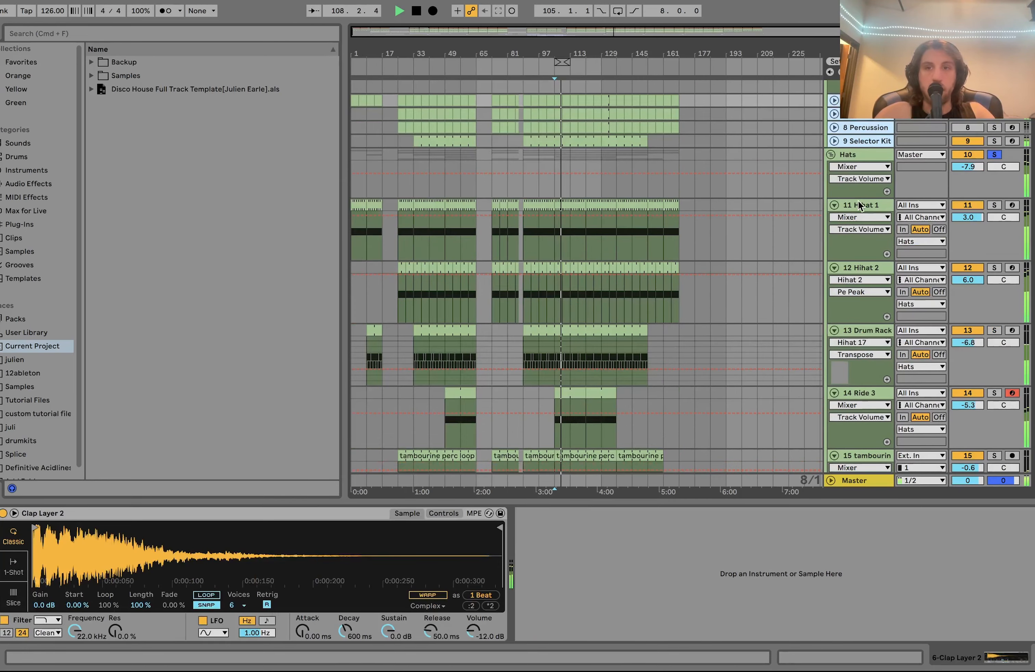
{"action": "left_click", "coordinate": [858, 124]}
{"action": "key", "text": "Delete"}
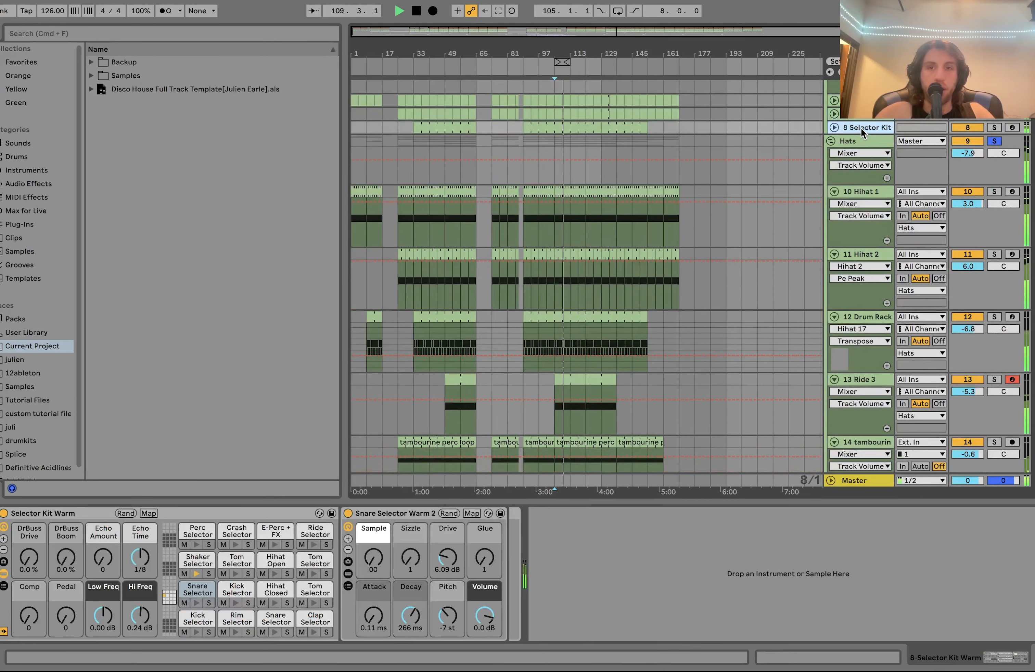
Stop playback and show the device of the 10 Hihat 1 track.
{"action": "key", "text": "space"}
{"action": "key", "text": "Down"}
{"action": "key", "text": "Down"}
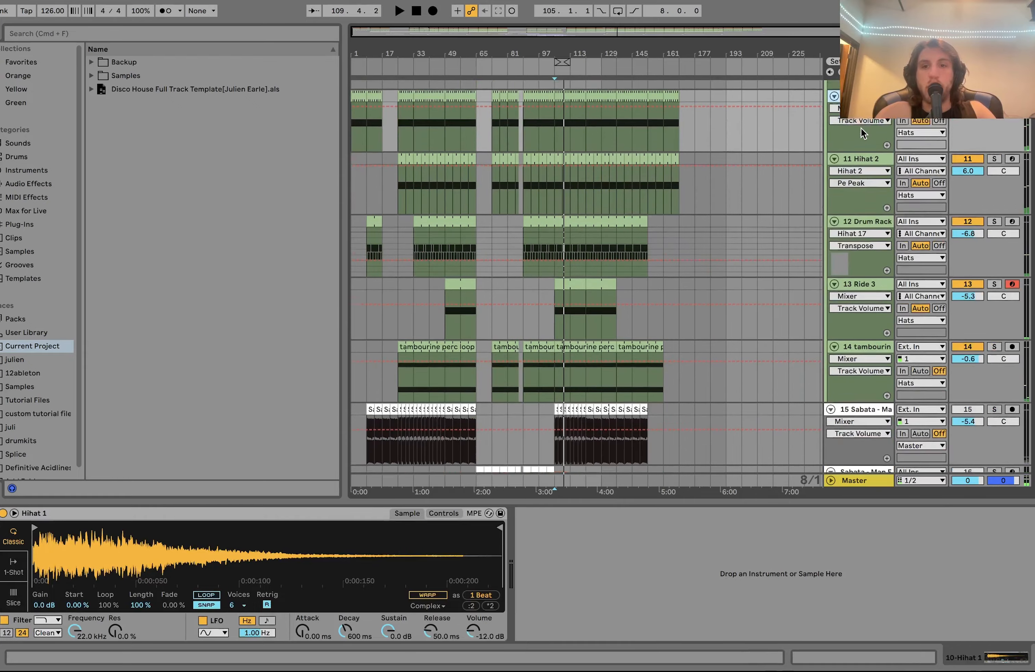
Audition the soloed Percussion and Hats groups once more from bar 105 and look over their tracks.
{"action": "scroll", "coordinate": [861, 128], "scroll_direction": "up", "scroll_amount": 5}
{"action": "key", "text": "space"}
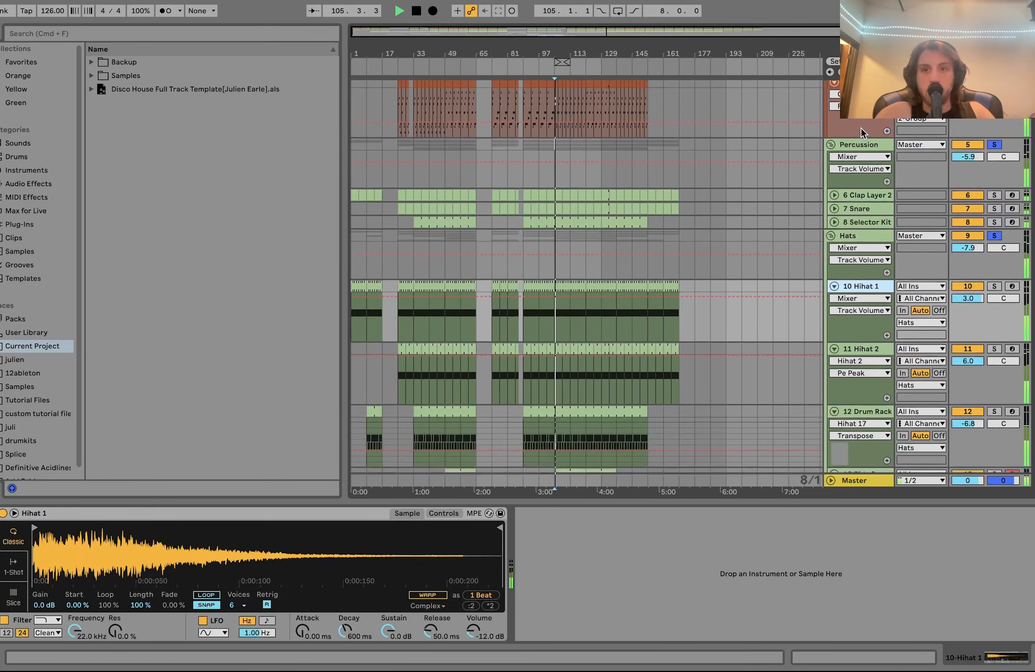
{"action": "scroll", "coordinate": [862, 132], "scroll_direction": "down", "scroll_amount": 1}
{"action": "key", "text": "space"}
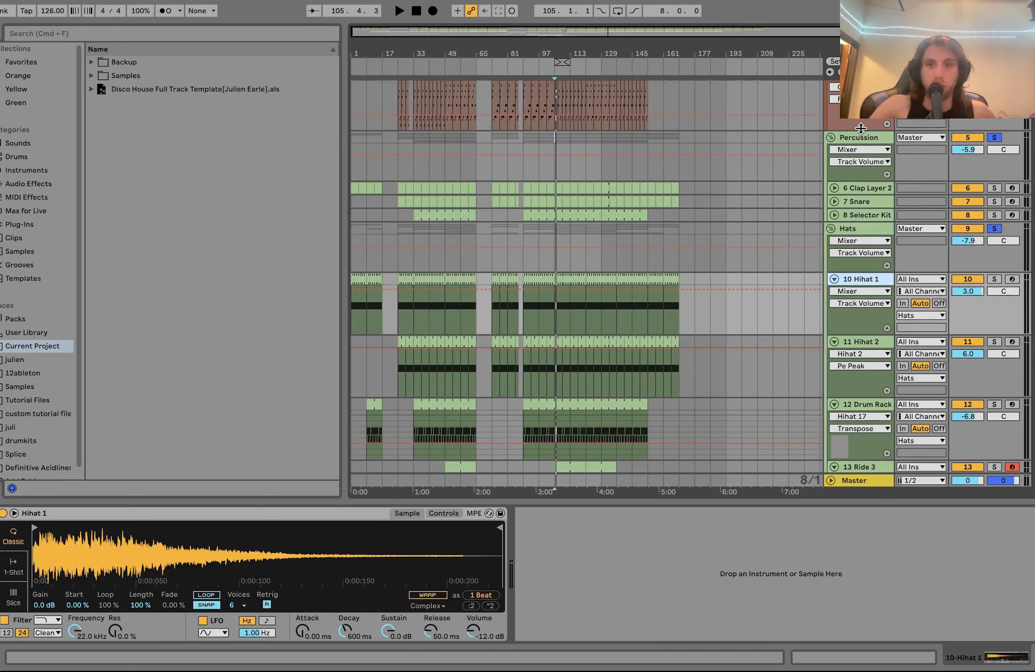
{"action": "scroll", "coordinate": [860, 128], "scroll_direction": "up", "scroll_amount": 3}
{"action": "scroll", "coordinate": [862, 130], "scroll_direction": "down", "scroll_amount": 5}
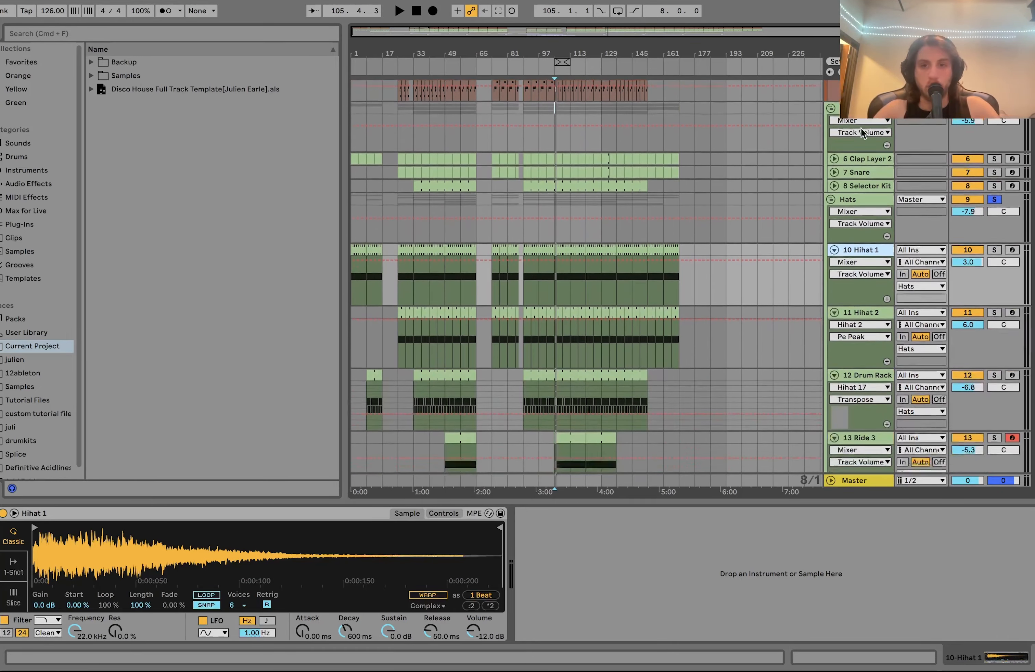
{"action": "scroll", "coordinate": [861, 131], "scroll_direction": "down", "scroll_amount": 5}
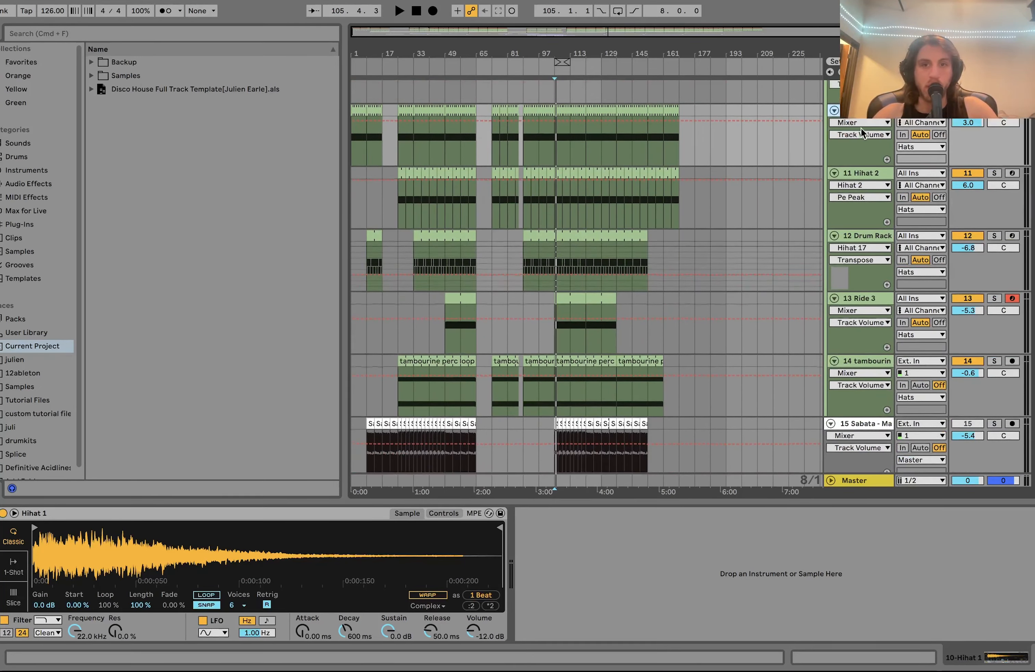
Audition the 10 Hihat 1 and 11 Hihat 2 tracks soloed together, followed by the snare and clap tracks.
{"action": "scroll", "coordinate": [861, 128], "scroll_direction": "up", "scroll_amount": 3}
{"action": "left_click", "coordinate": [994, 196]}
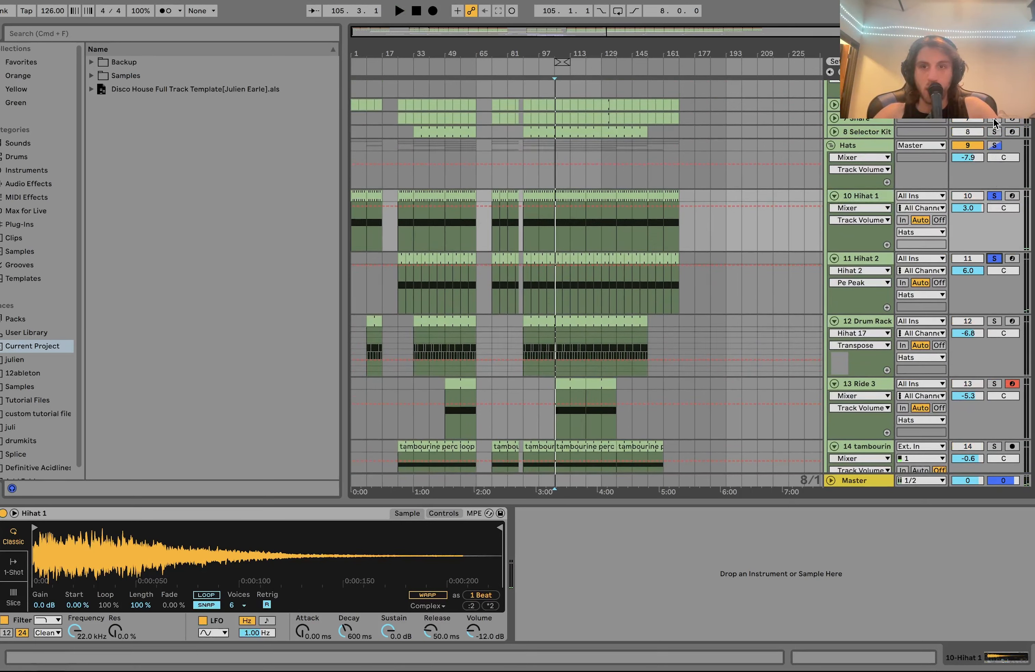
{"action": "key", "text": "space"}
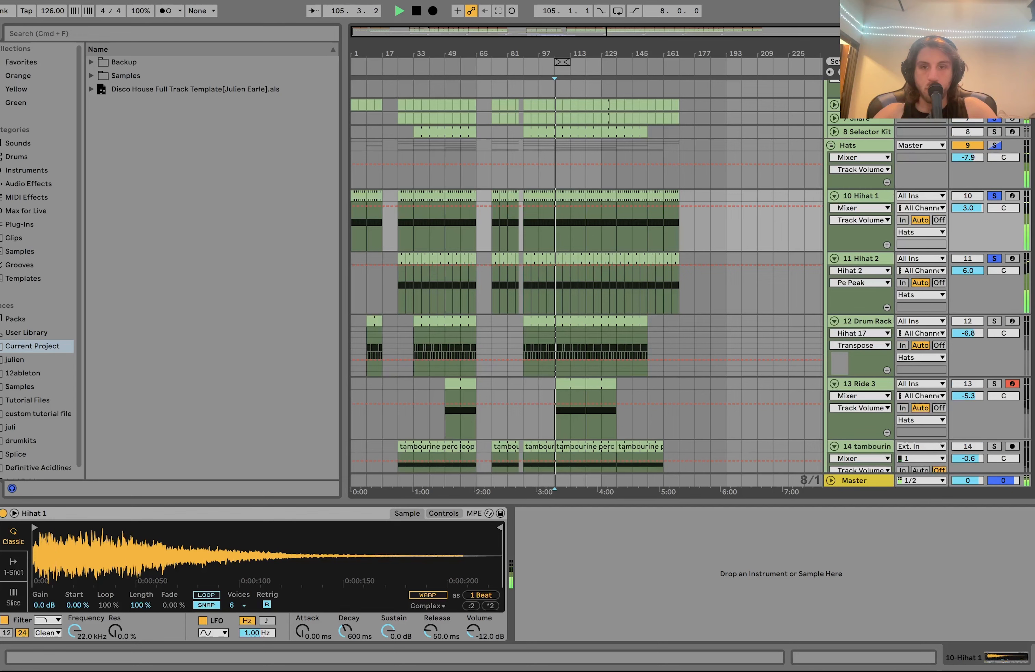
{"action": "left_click", "coordinate": [996, 119]}
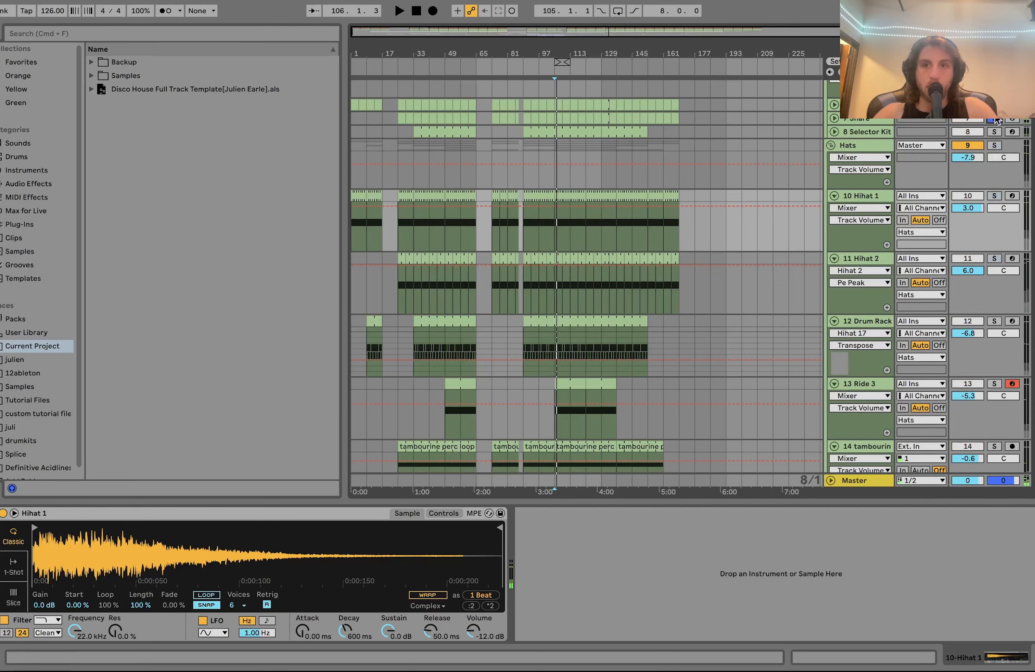
{"action": "key", "text": "space"}
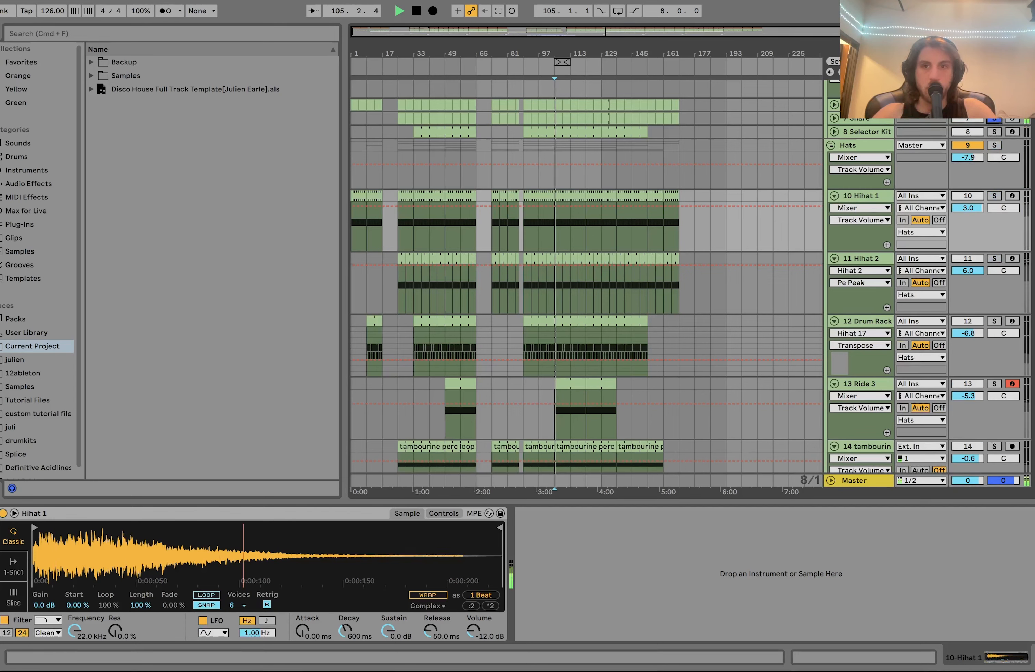
Solo the Percussion group, audition it from bar 105, and show the devices of the 8 Selector Kit track.
{"action": "scroll", "coordinate": [995, 166], "scroll_direction": "up", "scroll_amount": 5}
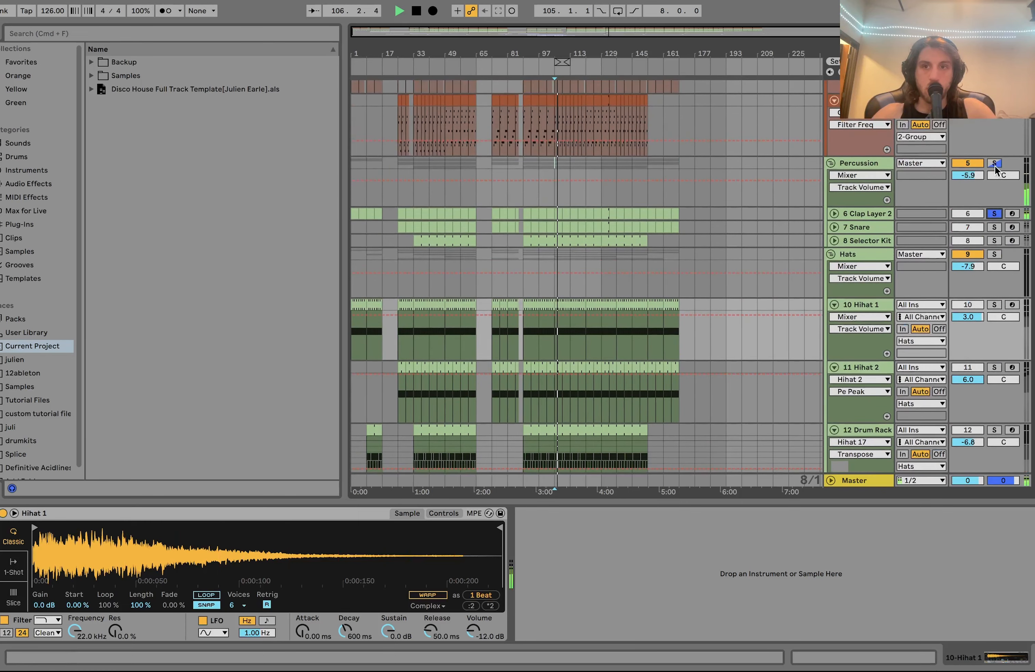
{"action": "left_click", "coordinate": [995, 163]}
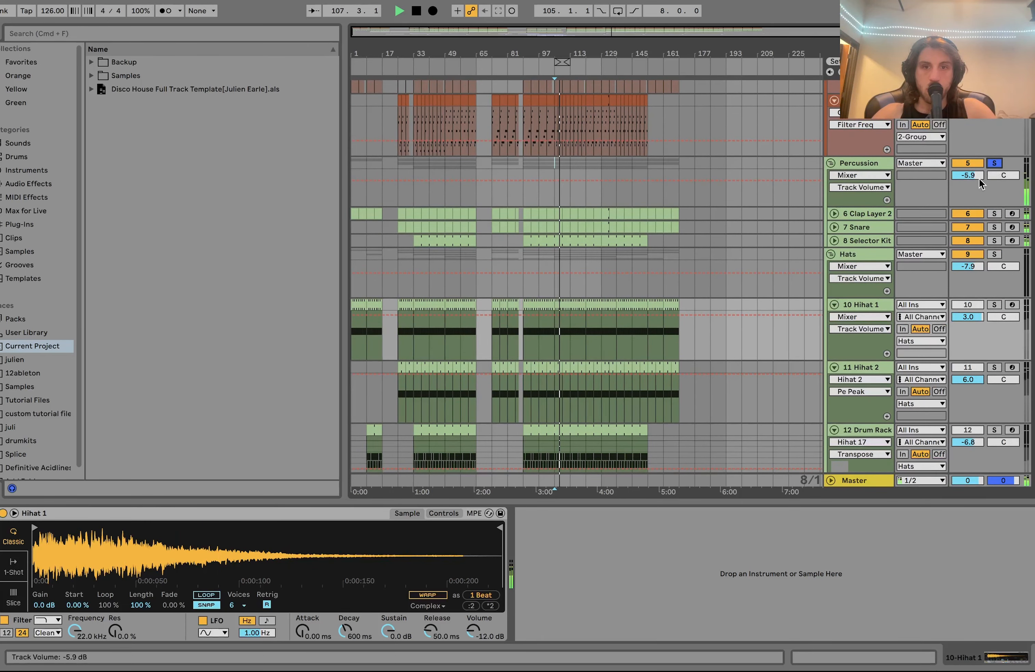
{"action": "left_click", "coordinate": [852, 239]}
{"action": "key", "text": "space"}
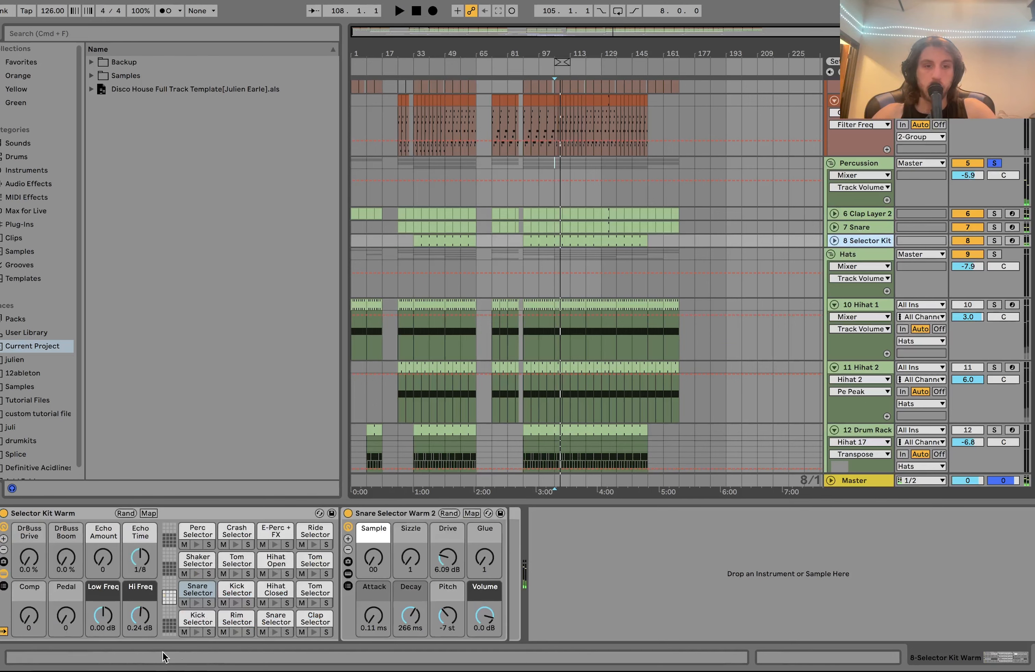
{"action": "key", "text": "space"}
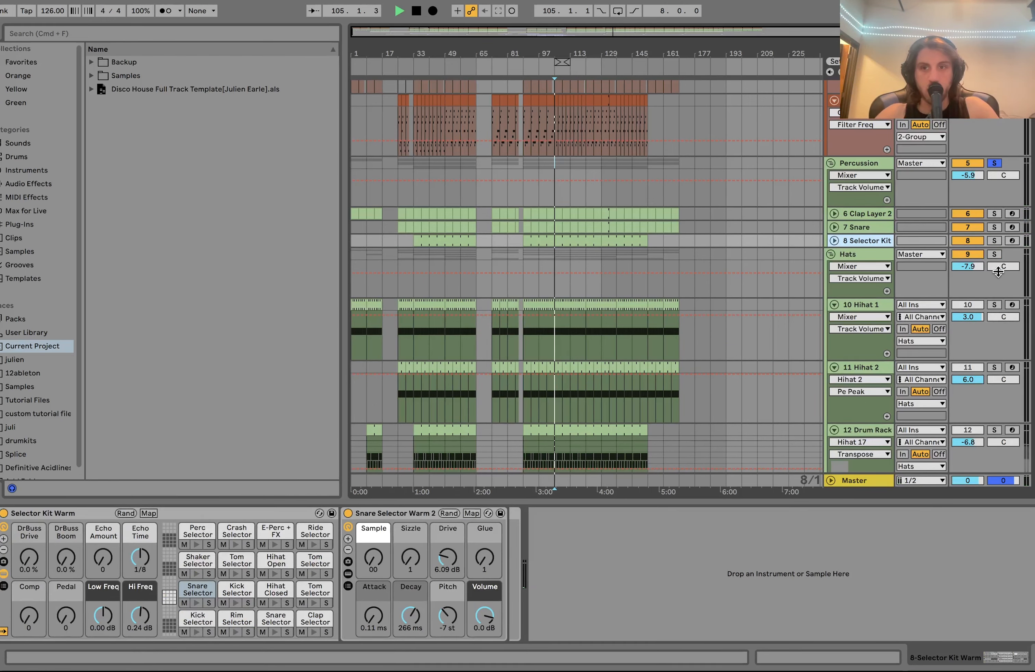
Audition the 10 Hihat 1 and 11 Hihat 2 tracks, soloing each one alone and both together.
{"action": "scroll", "coordinate": [986, 286], "scroll_direction": "down", "scroll_amount": 3}
{"action": "left_click", "coordinate": [996, 234]}
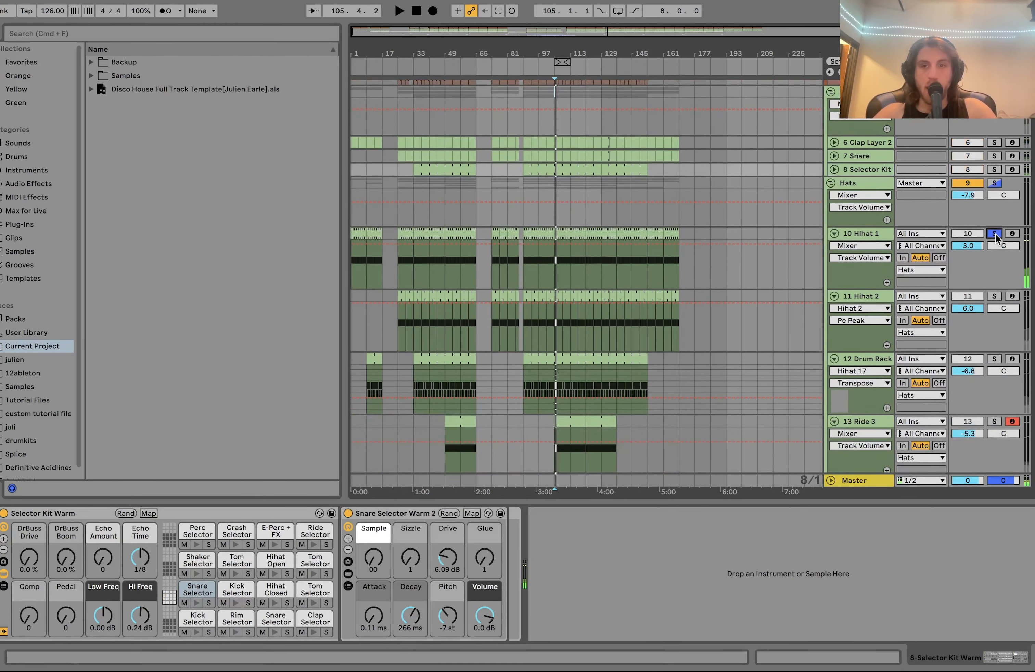
{"action": "left_click", "coordinate": [994, 297]}
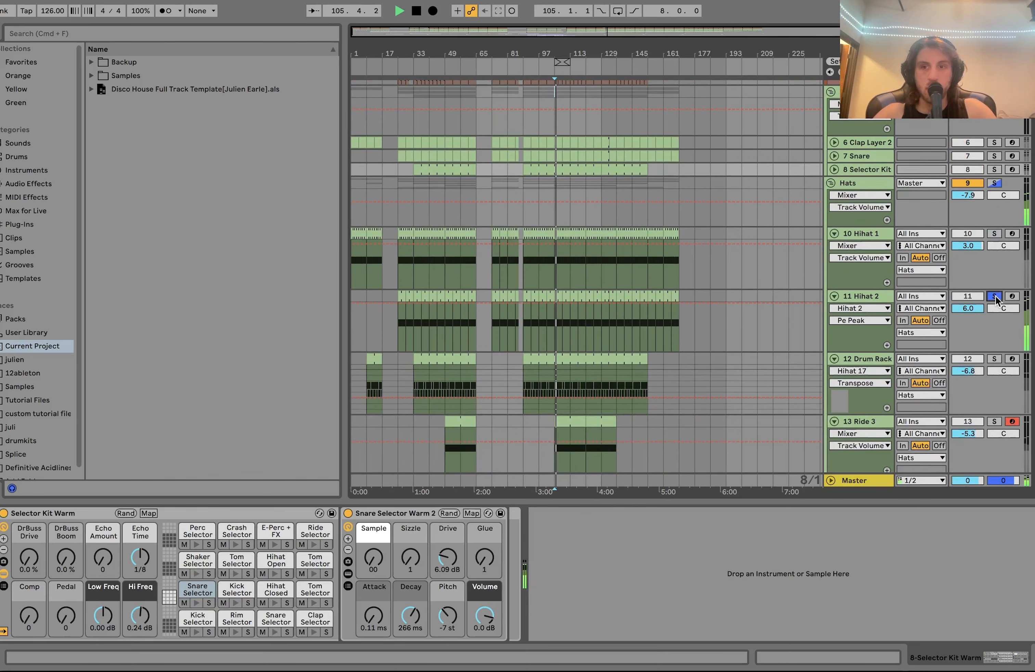
{"action": "left_click", "coordinate": [995, 233], "text": "super"}
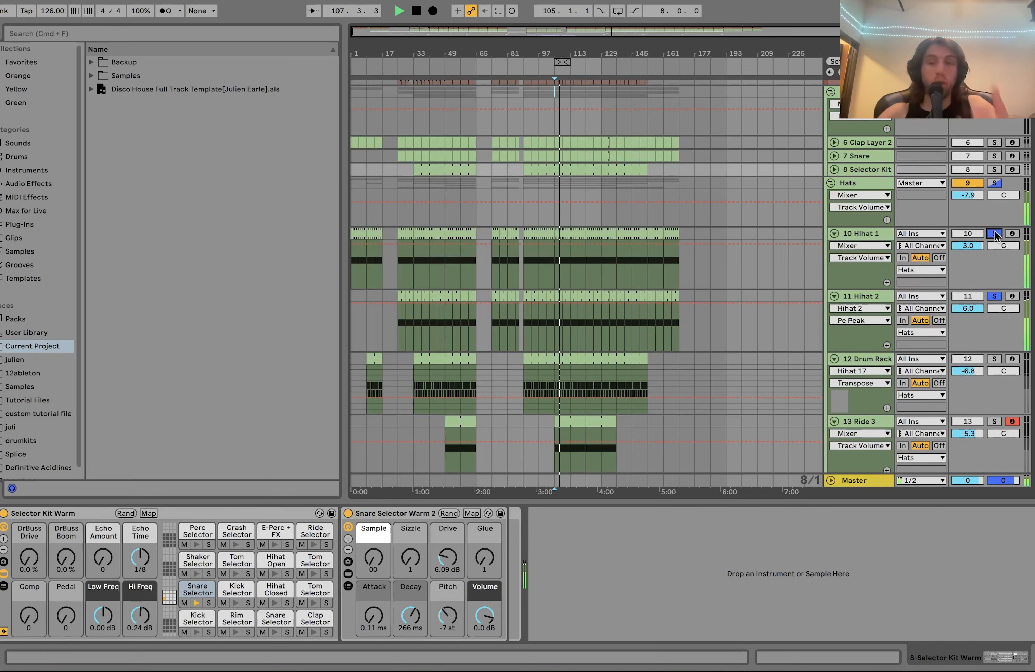
Audition the 12 Drum Rack track soloed on its own and together with both hihat tracks.
{"action": "scroll", "coordinate": [995, 232], "scroll_direction": "down", "scroll_amount": 3}
{"action": "scroll", "coordinate": [995, 232], "scroll_direction": "down", "scroll_amount": 2}
{"action": "left_click", "coordinate": [993, 237]}
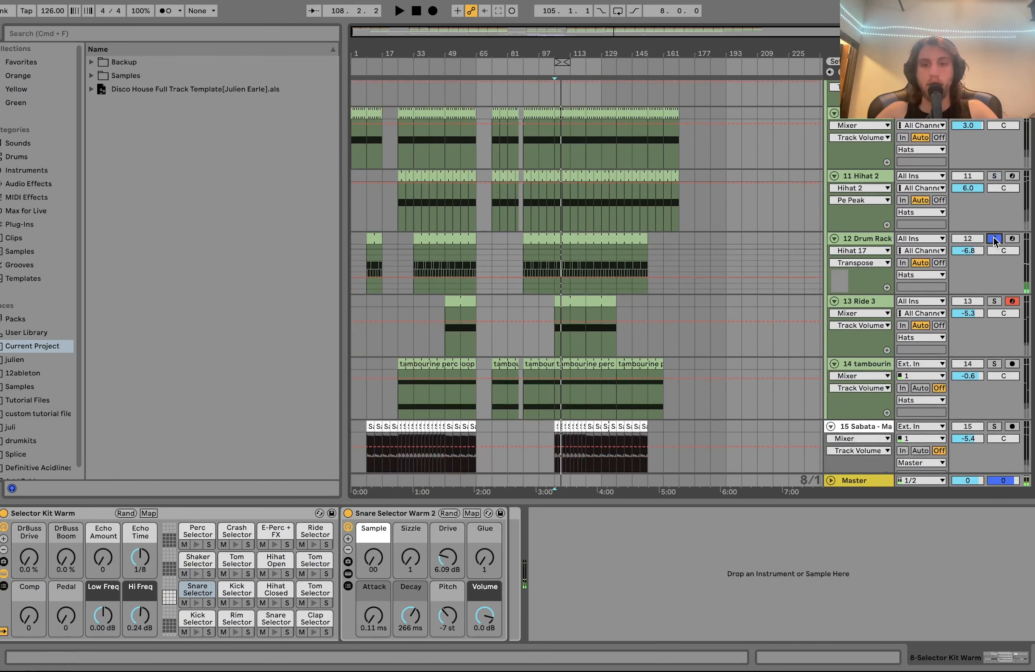
{"action": "scroll", "coordinate": [993, 237], "scroll_direction": "down", "scroll_amount": 3}
{"action": "scroll", "coordinate": [990, 126], "scroll_direction": "up", "scroll_amount": 3}
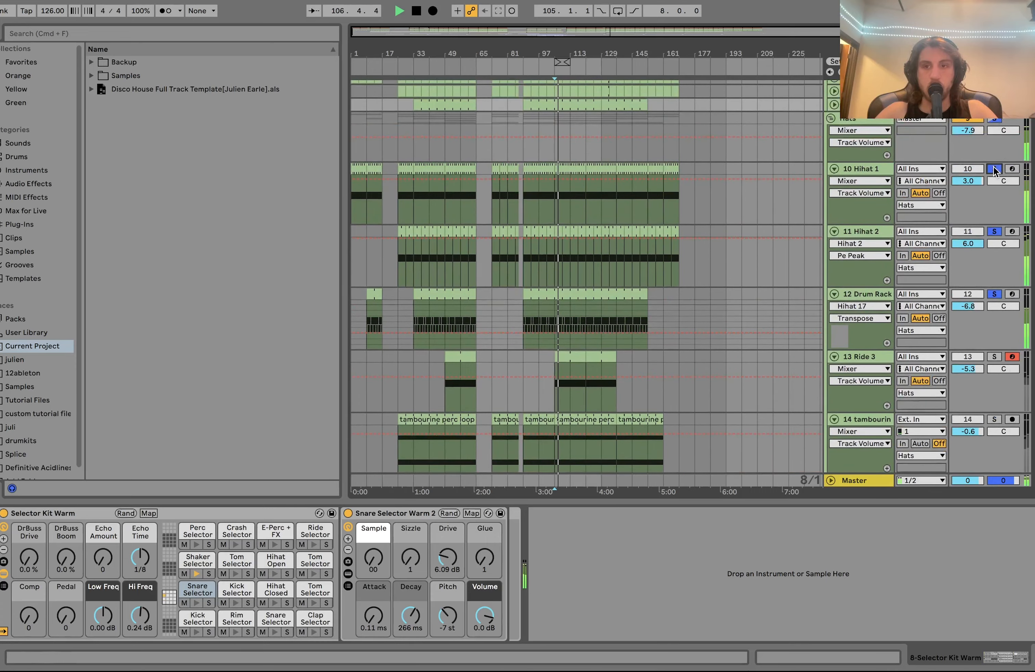
Add the 13 Ride 3 track to the soloed hats, audition it, and show its sampler's filter and envelope controls.
{"action": "scroll", "coordinate": [994, 167], "scroll_direction": "down", "scroll_amount": 4}
{"action": "scroll", "coordinate": [993, 167], "scroll_direction": "up", "scroll_amount": 2}
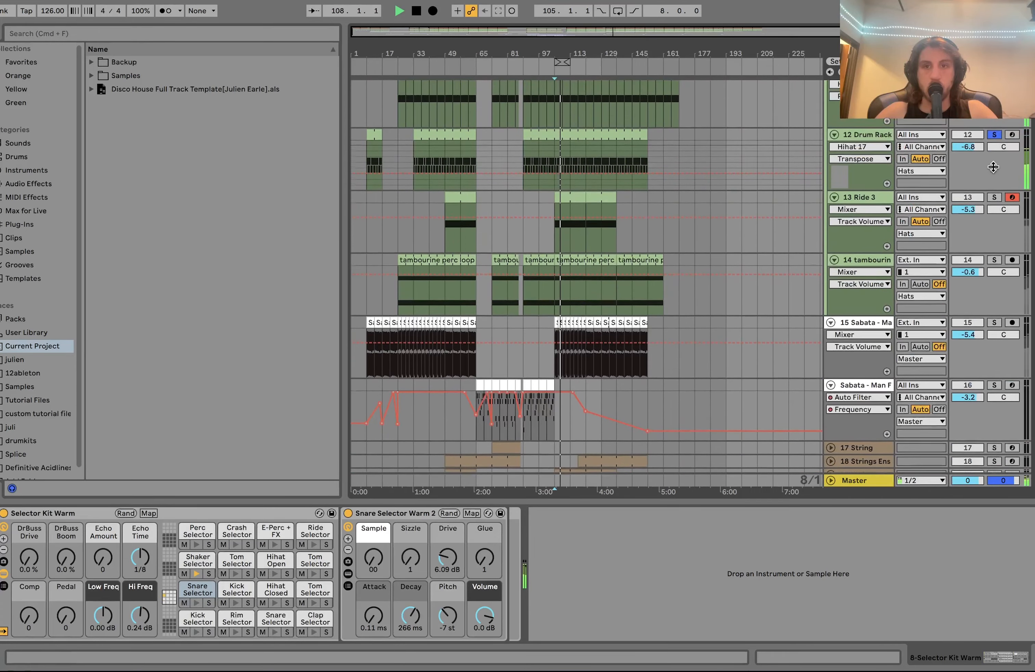
{"action": "scroll", "coordinate": [993, 167], "scroll_direction": "down", "scroll_amount": 1}
{"action": "left_click", "coordinate": [994, 189]}
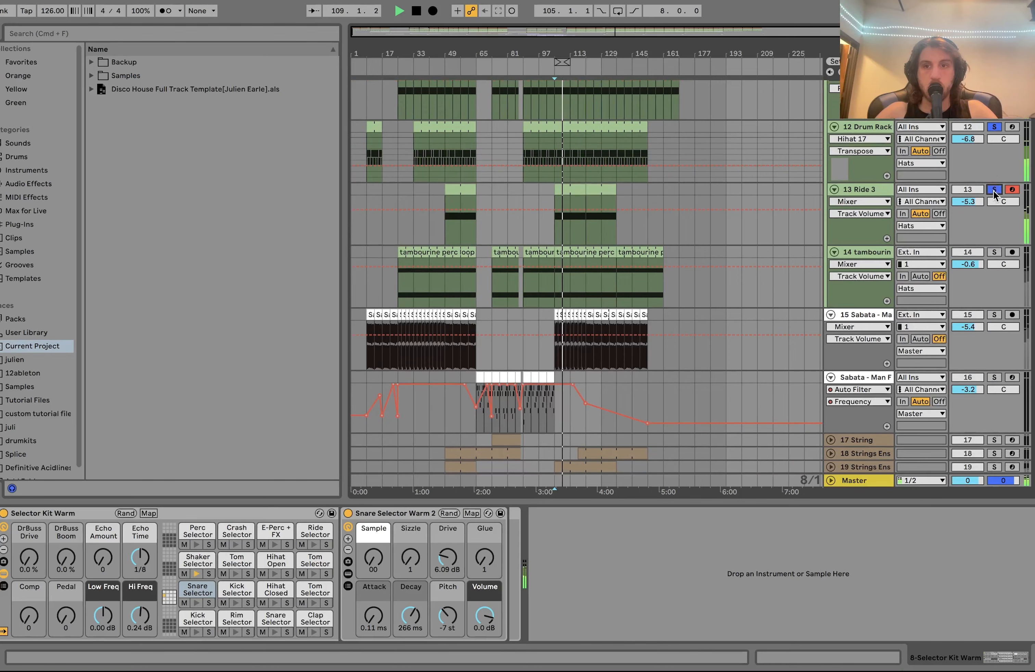
{"action": "left_click", "coordinate": [878, 189]}
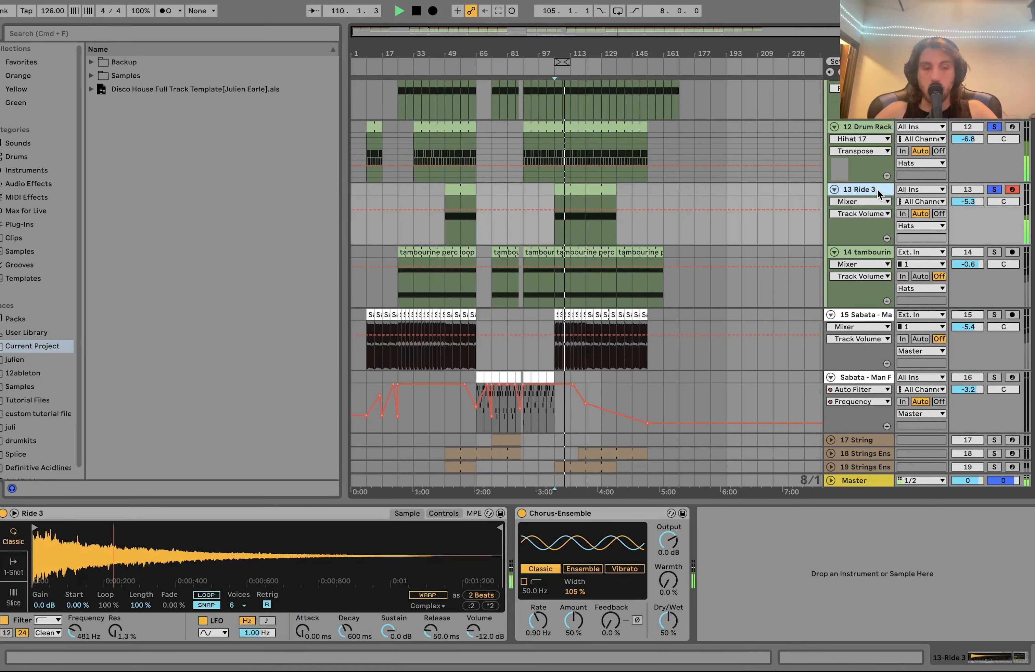
{"action": "key", "text": "space"}
{"action": "left_click", "coordinate": [441, 513]}
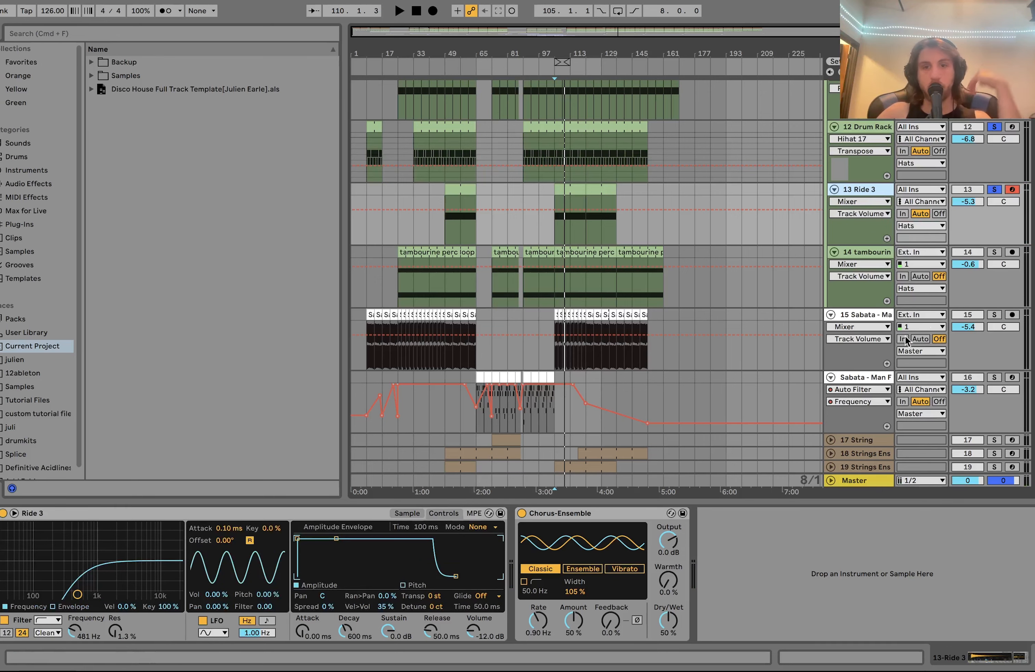
Add the 14 tambourine track to the soloed hats, audition it from bar 105, and solo it alone.
{"action": "left_click", "coordinate": [995, 252]}
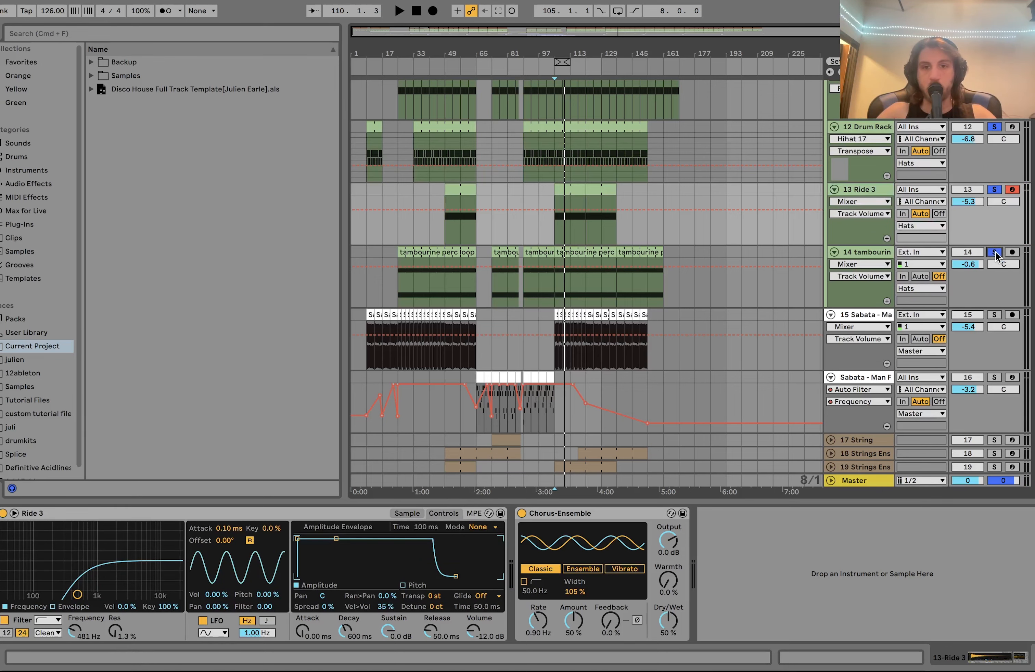
{"action": "key", "text": "space"}
{"action": "scroll", "coordinate": [995, 252], "scroll_direction": "down", "scroll_amount": 2}
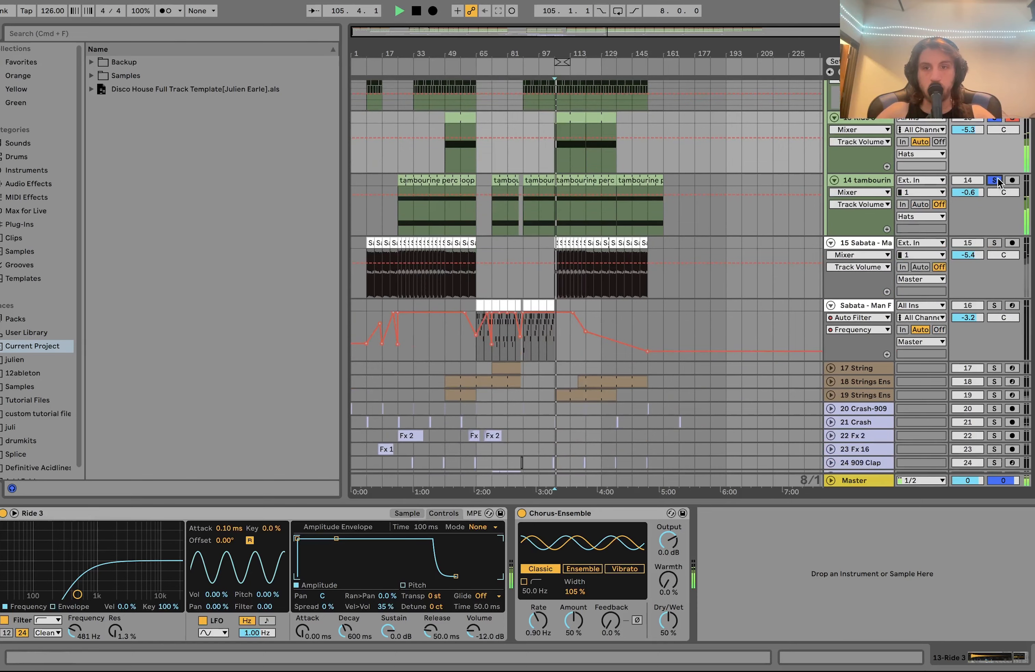
{"action": "scroll", "coordinate": [995, 176], "scroll_direction": "up", "scroll_amount": 4}
{"action": "scroll", "coordinate": [995, 176], "scroll_direction": "up", "scroll_amount": 4}
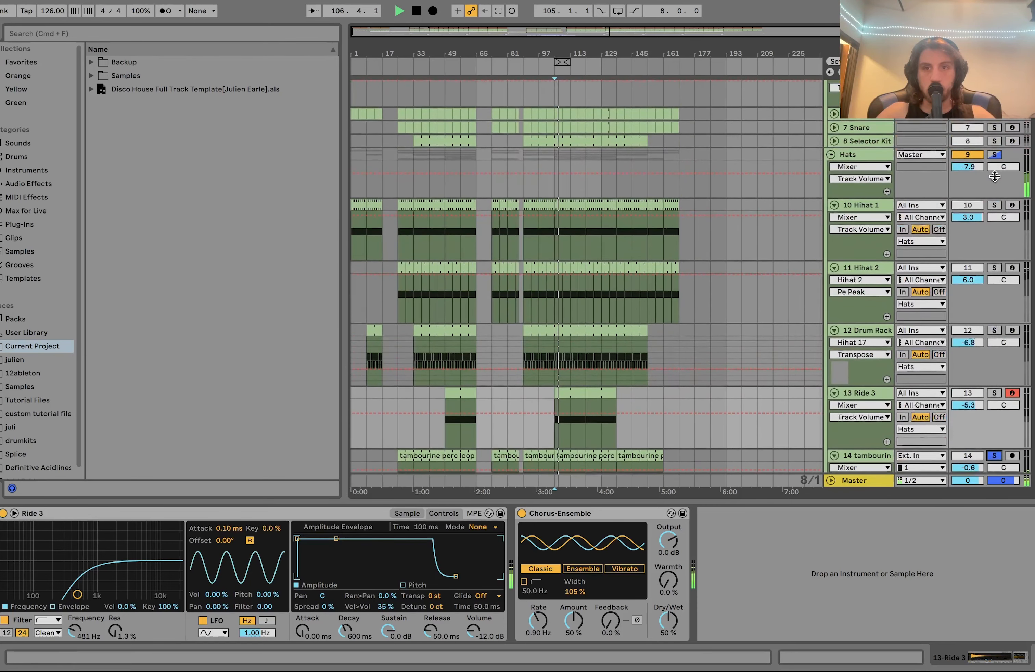
Clear the Hats group solo and play the full mix from bar 105.
{"action": "key", "text": "space"}
{"action": "left_click", "coordinate": [996, 156]}
{"action": "key", "text": "space"}
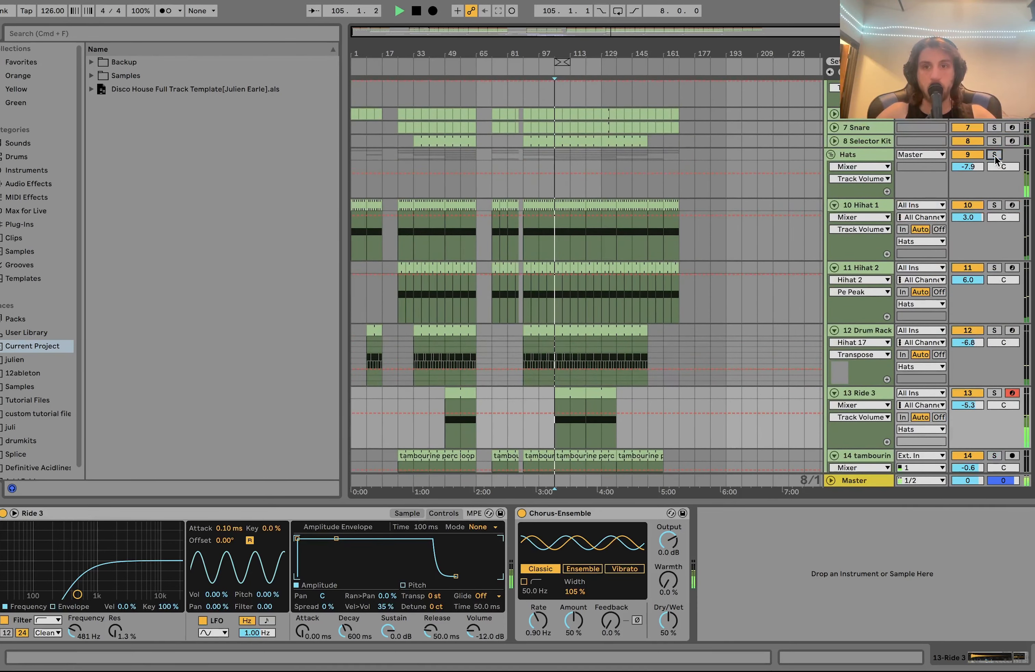
{"action": "scroll", "coordinate": [994, 155], "scroll_direction": "down", "scroll_amount": 3}
{"action": "scroll", "coordinate": [994, 155], "scroll_direction": "down", "scroll_amount": 5}
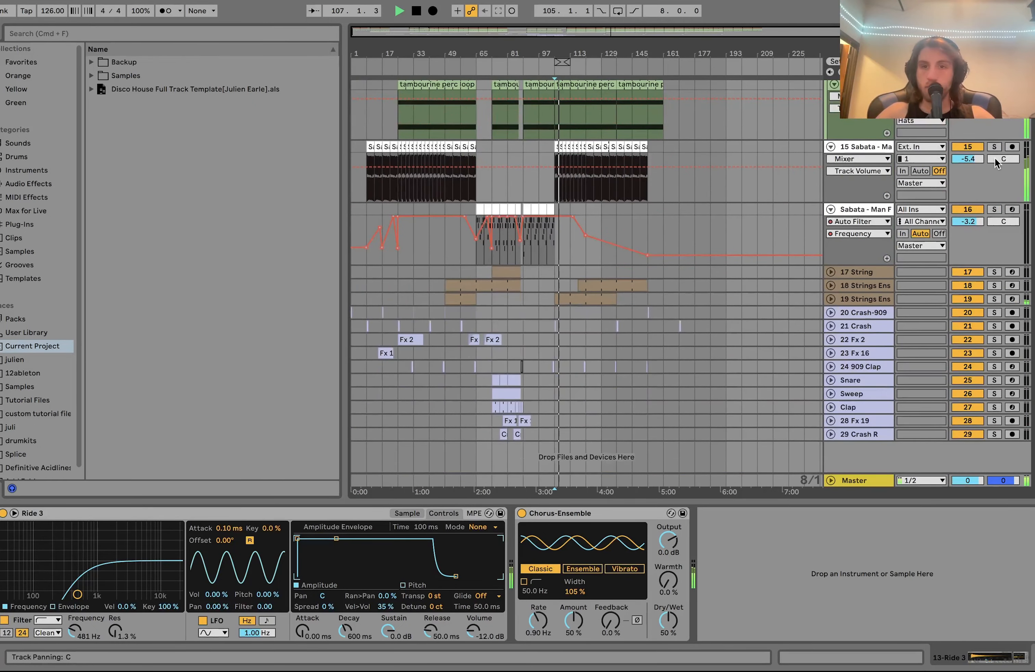
Stop playback, then unfold and solo the three string tracks from 17 String to 19 Strings Ens.
{"action": "key", "text": "space"}
{"action": "left_click", "coordinate": [852, 273]}
{"action": "left_click", "coordinate": [861, 300], "text": "shift"}
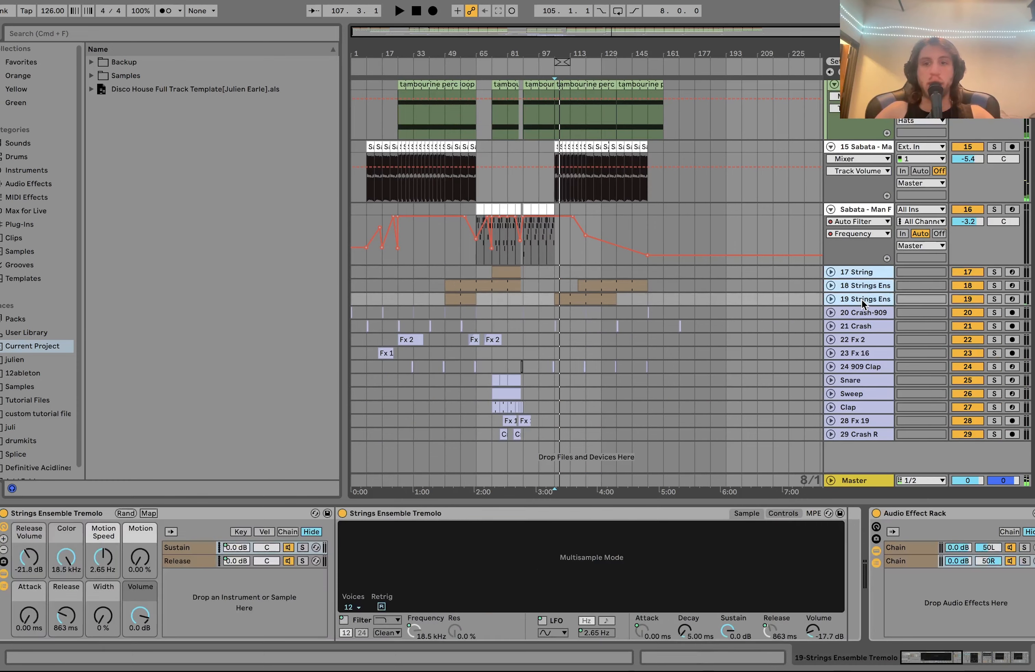
{"action": "key", "text": "u"}
{"action": "left_click", "coordinate": [995, 273]}
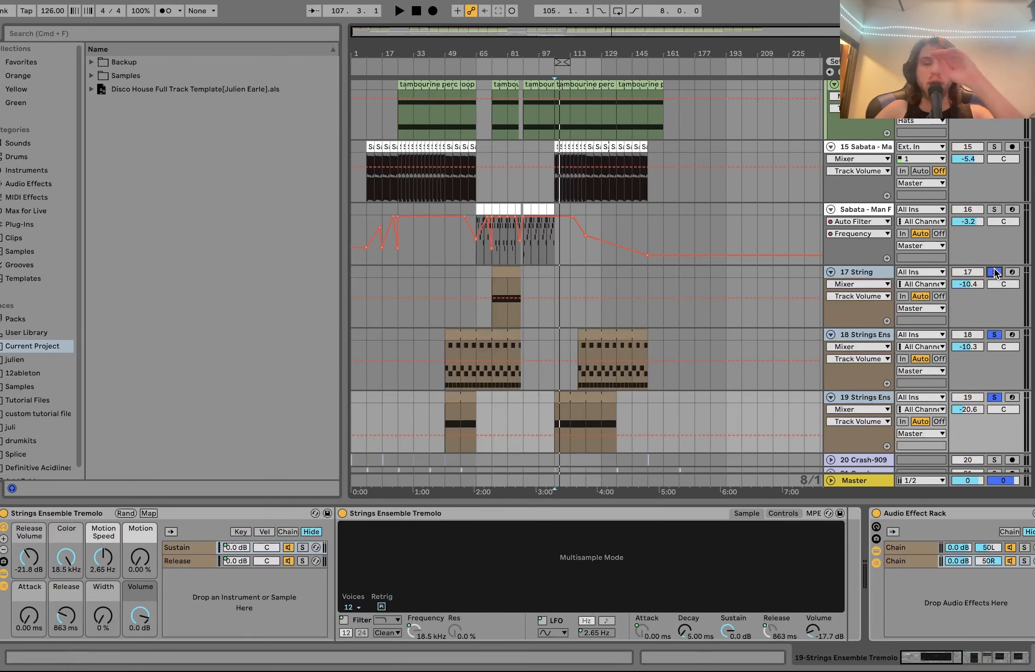
Unsolo the string tracks, play the full mix from bar 129, and show the devices of the 18 Strings Ens track.
{"action": "scroll", "coordinate": [994, 270], "scroll_direction": "up", "scroll_amount": 4}
{"action": "scroll", "coordinate": [994, 269], "scroll_direction": "up", "scroll_amount": 2}
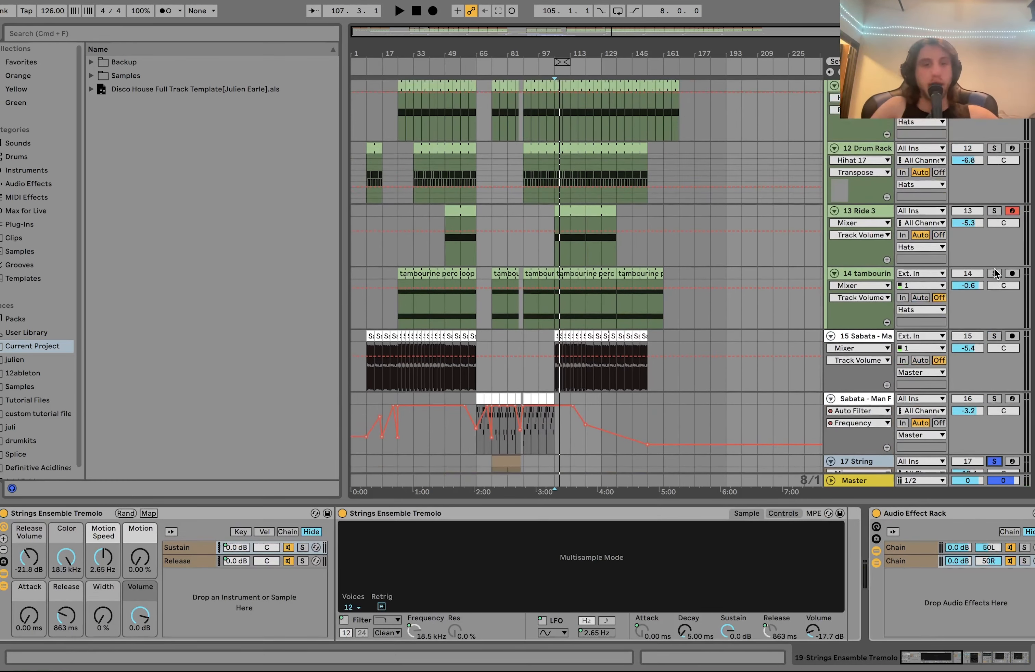
{"action": "scroll", "coordinate": [622, 364], "scroll_direction": "down", "scroll_amount": 3}
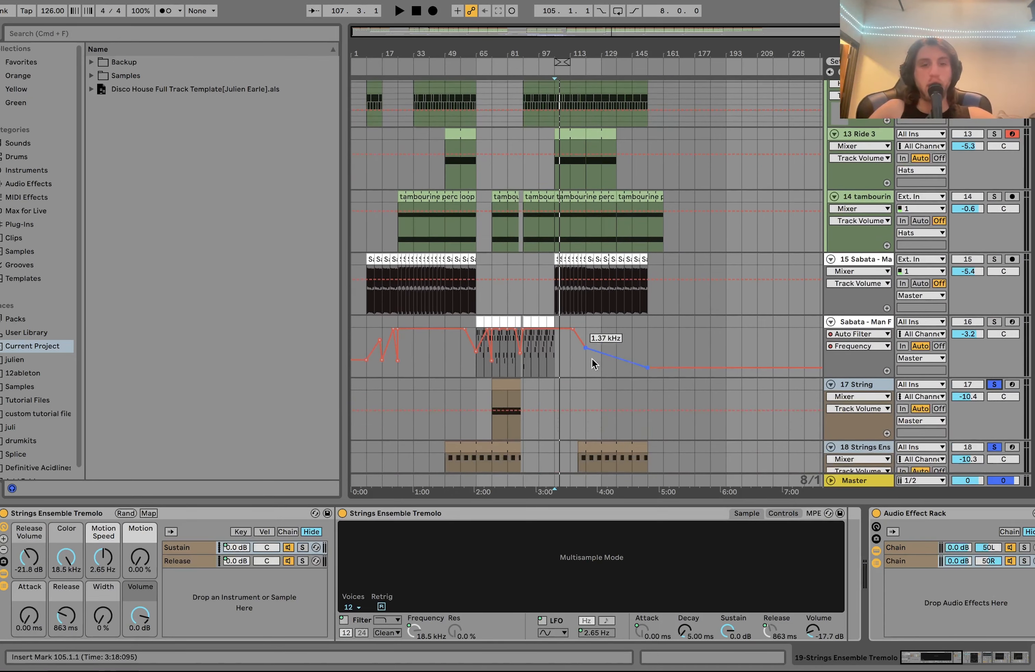
{"action": "scroll", "coordinate": [521, 301], "scroll_direction": "down", "scroll_amount": 10}
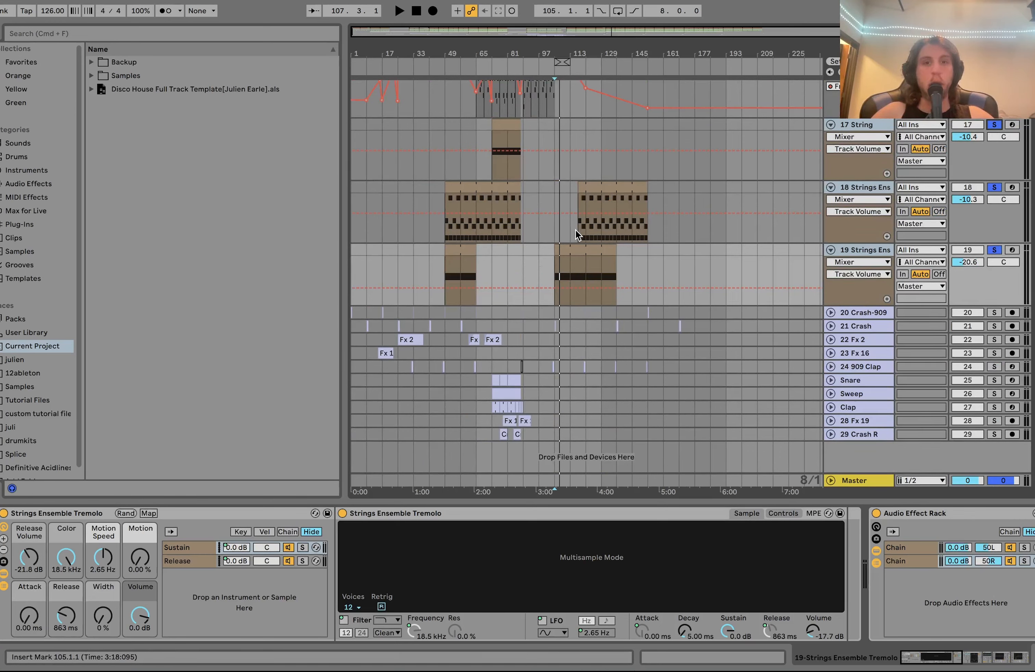
{"action": "scroll", "coordinate": [609, 234], "scroll_direction": "up", "scroll_amount": 10}
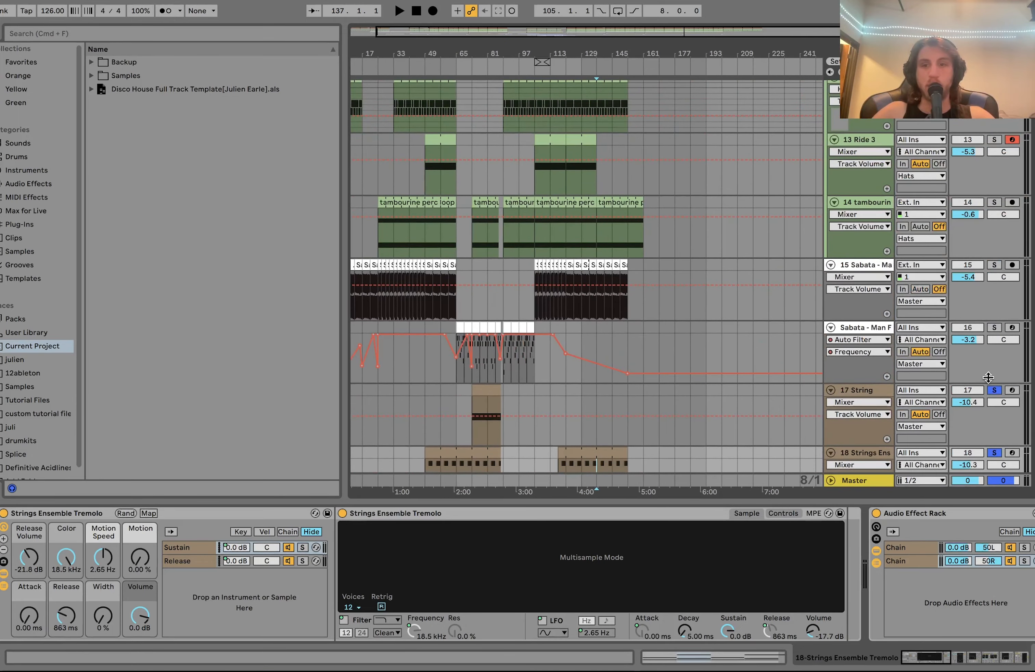
{"action": "left_click", "coordinate": [994, 390]}
{"action": "left_click", "coordinate": [581, 409]}
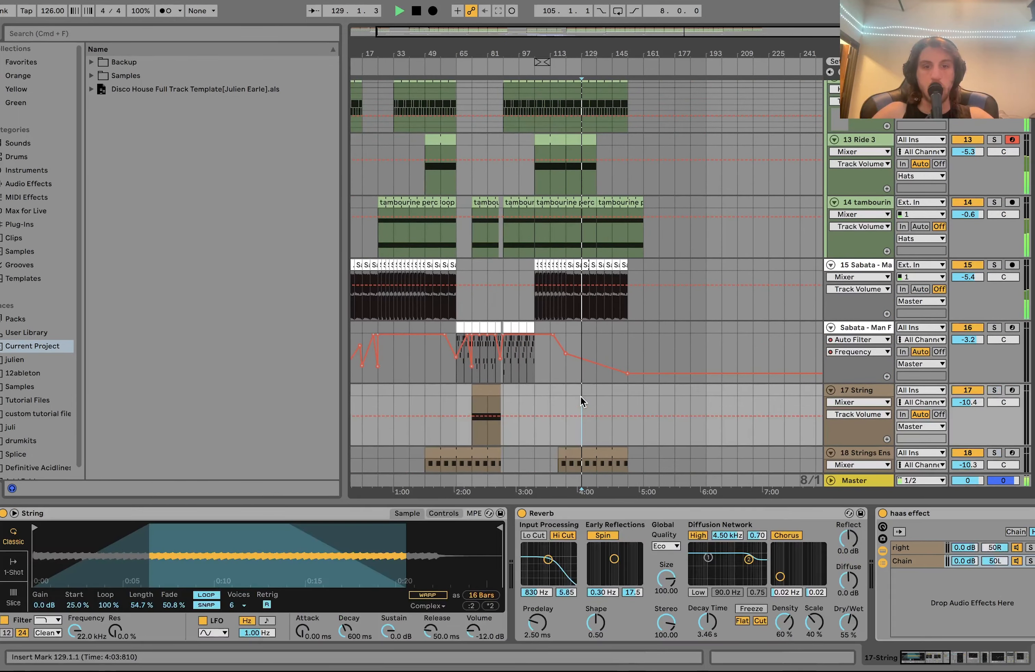
{"action": "key", "text": "space"}
{"action": "scroll", "coordinate": [581, 397], "scroll_direction": "down", "scroll_amount": 5}
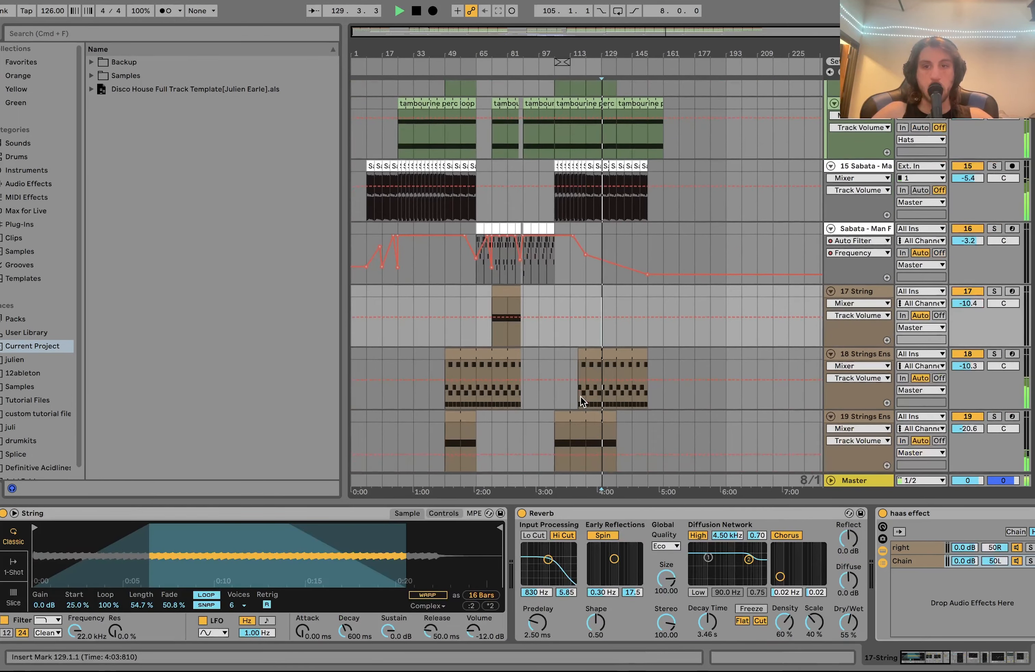
{"action": "left_click", "coordinate": [875, 355]}
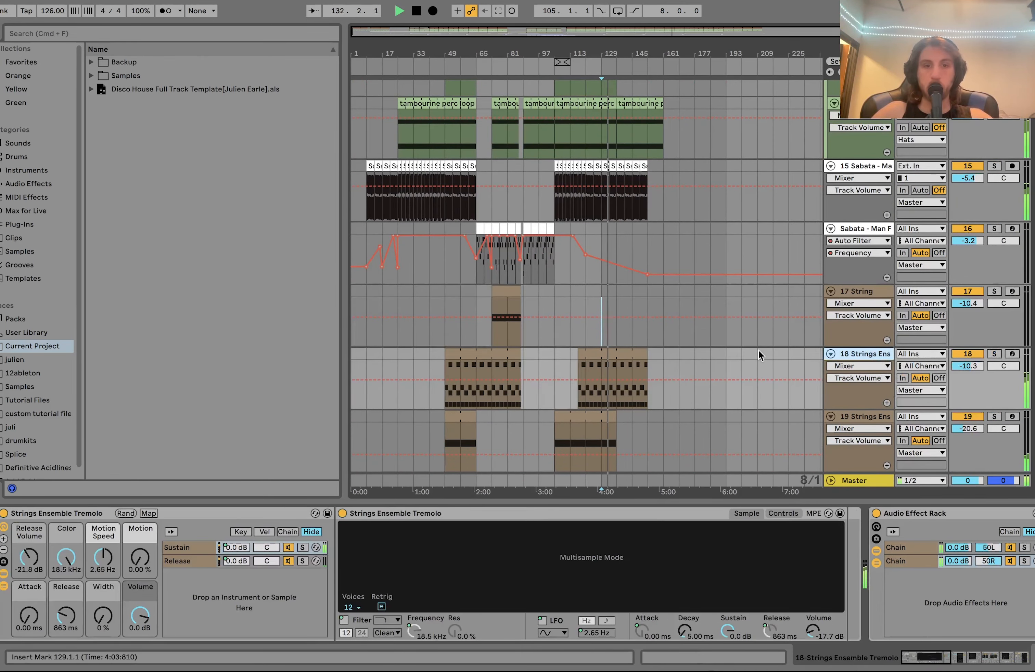
Select the 17 String clip at bar 73, play it from there, and solo that track.
{"action": "scroll", "coordinate": [721, 378], "scroll_direction": "down", "scroll_amount": 3}
{"action": "scroll", "coordinate": [720, 378], "scroll_direction": "down", "scroll_amount": 1}
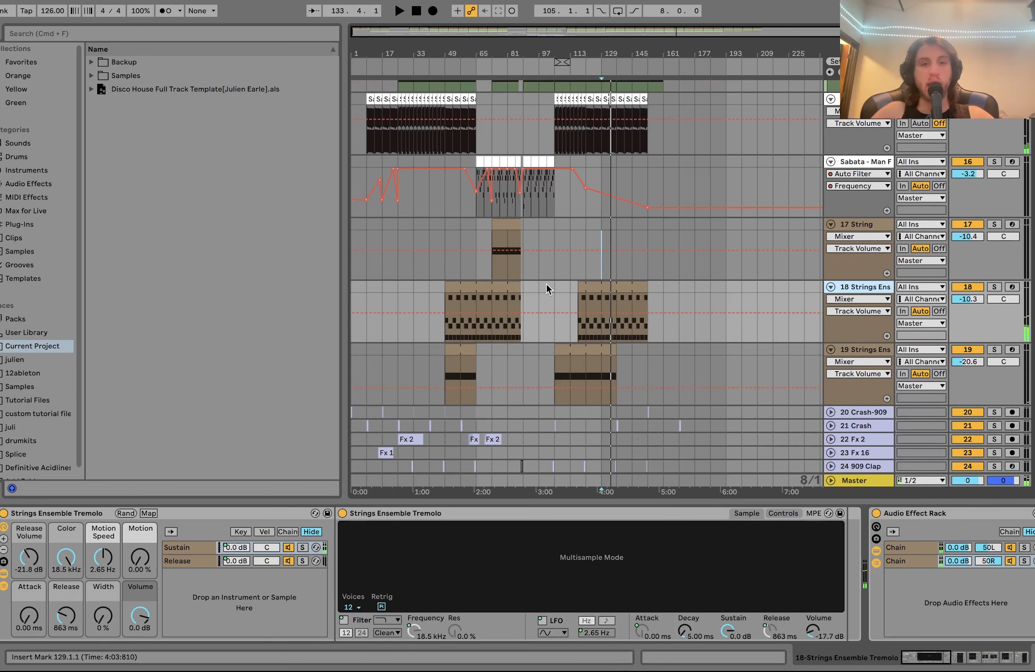
{"action": "left_click", "coordinate": [511, 251]}
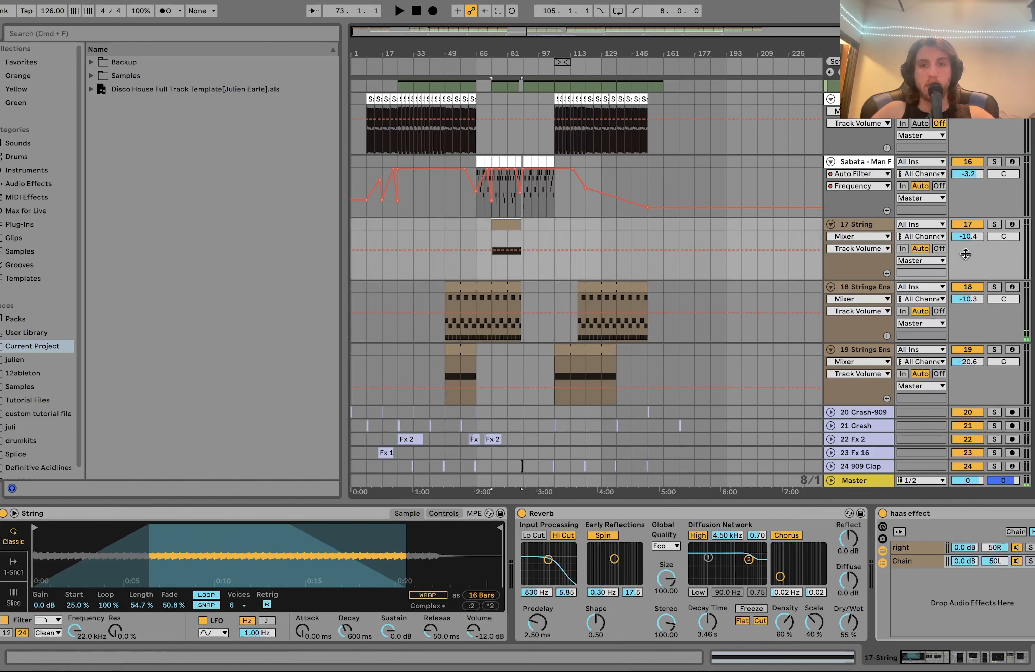
{"action": "key", "text": "space"}
{"action": "left_click", "coordinate": [994, 223]}
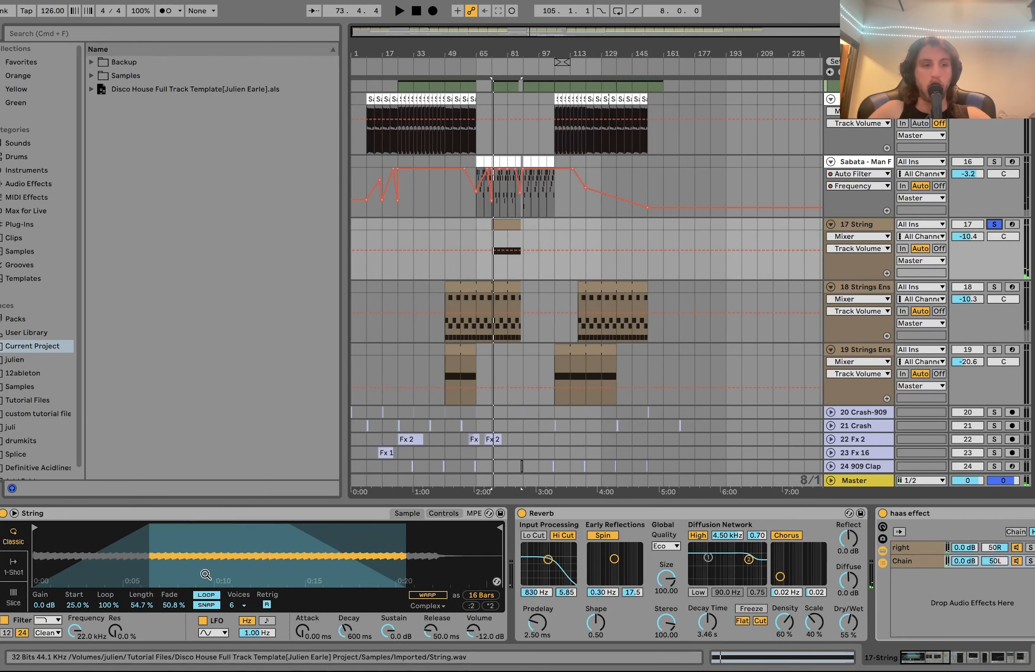
Go through the 17 String device chain and delete its Compressor.
{"action": "scroll", "coordinate": [206, 574], "scroll_direction": "right", "scroll_amount": 10}
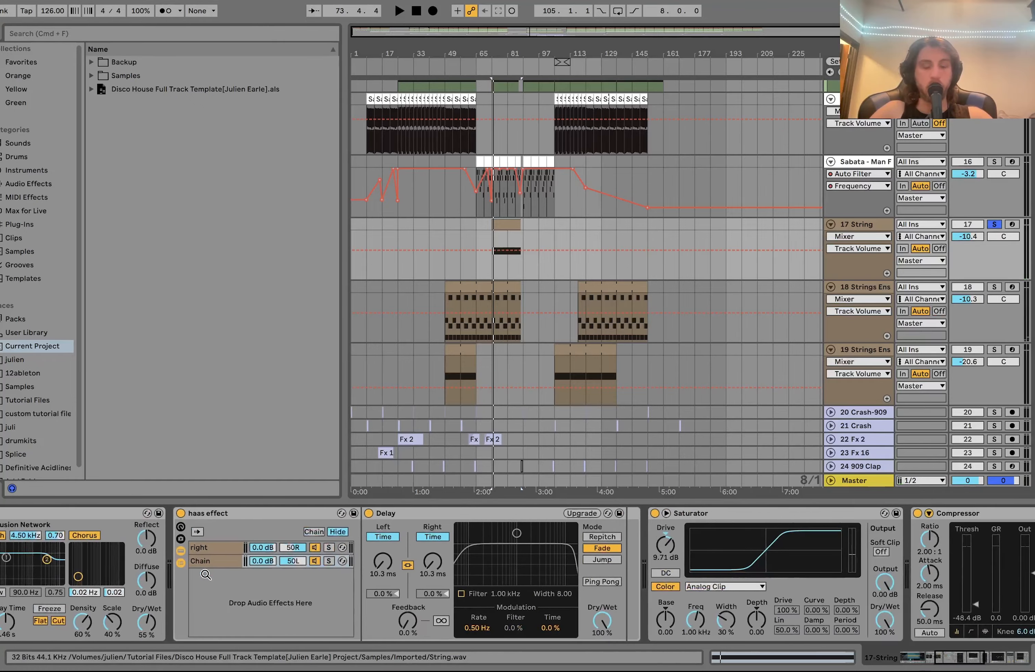
{"action": "scroll", "coordinate": [206, 574], "scroll_direction": "right", "scroll_amount": 15}
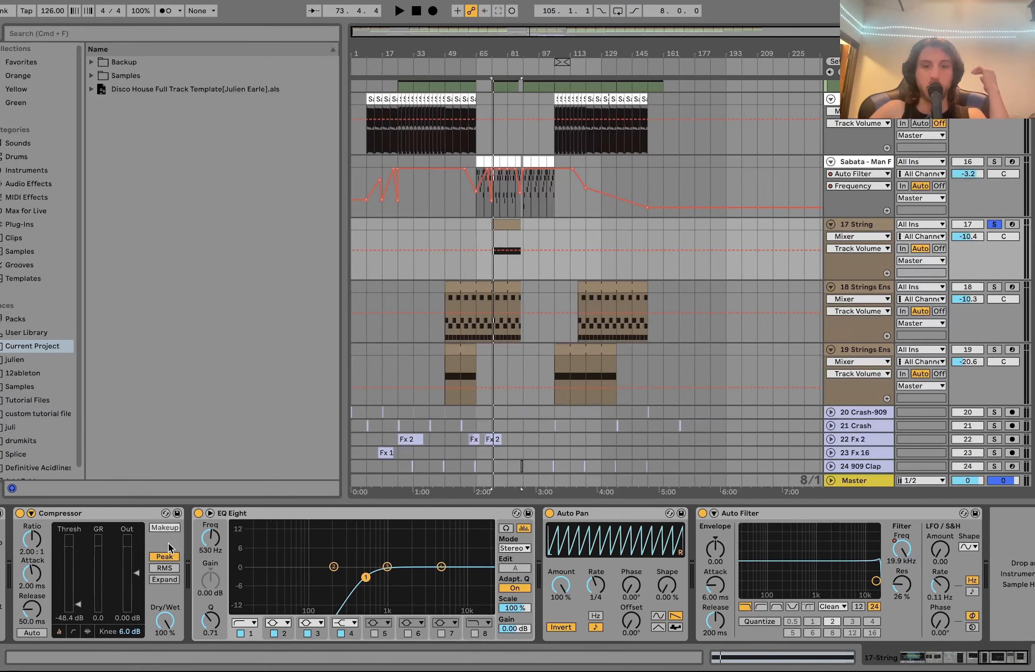
{"action": "left_click", "coordinate": [139, 510]}
{"action": "key", "text": "Delete"}
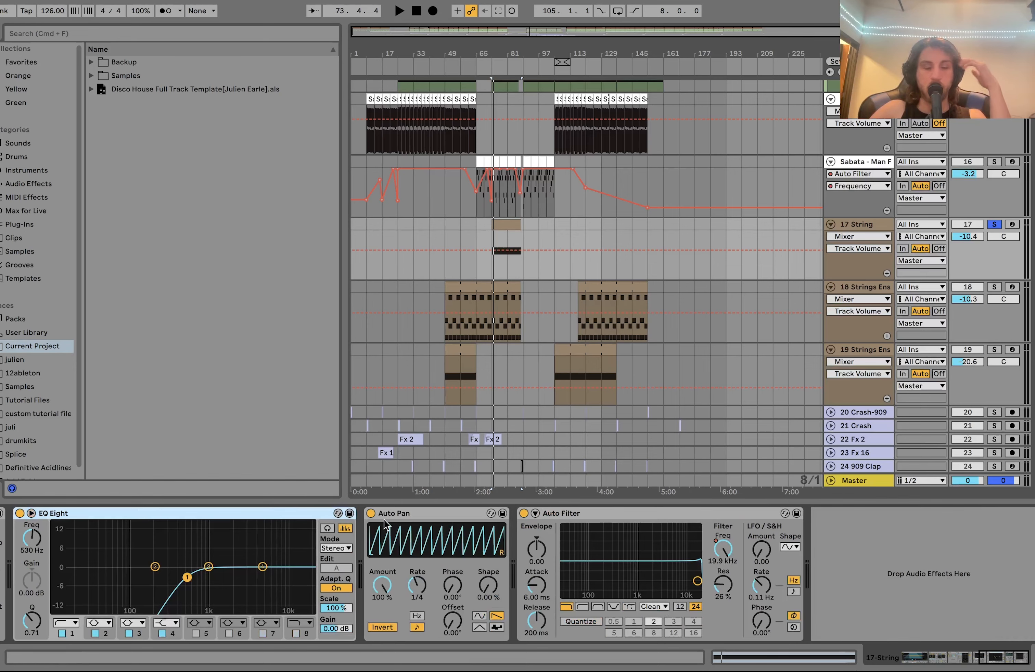
Show the Auto Filter frequency automation on the 17 String track and audition it from bar 85.
{"action": "left_click", "coordinate": [709, 562]}
{"action": "left_click", "coordinate": [503, 238]}
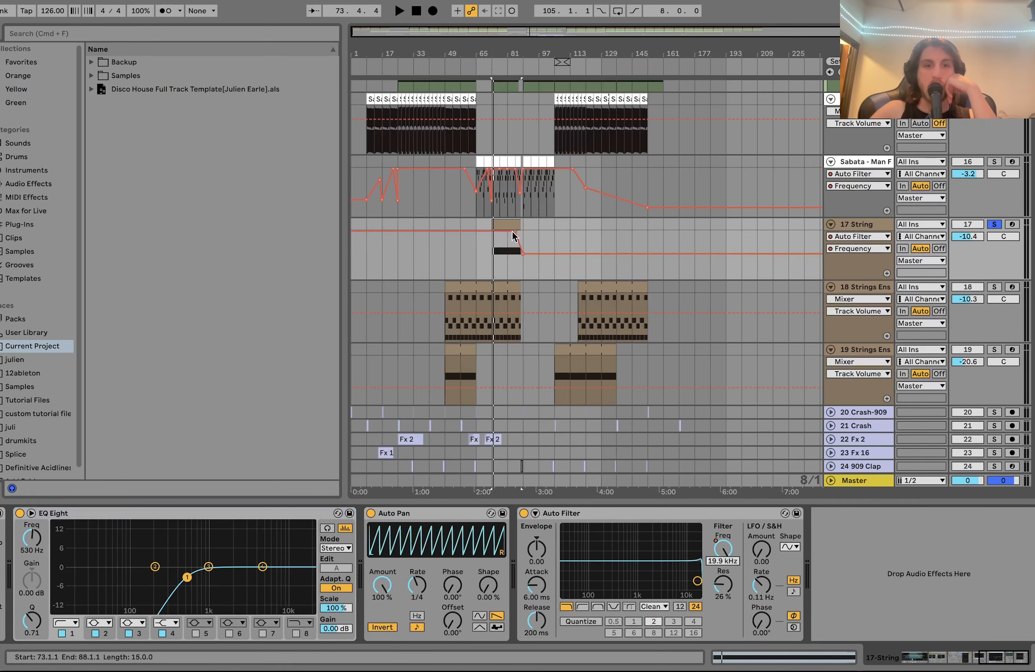
{"action": "key", "text": "z"}
{"action": "left_click", "coordinate": [535, 269]}
{"action": "key", "text": "space"}
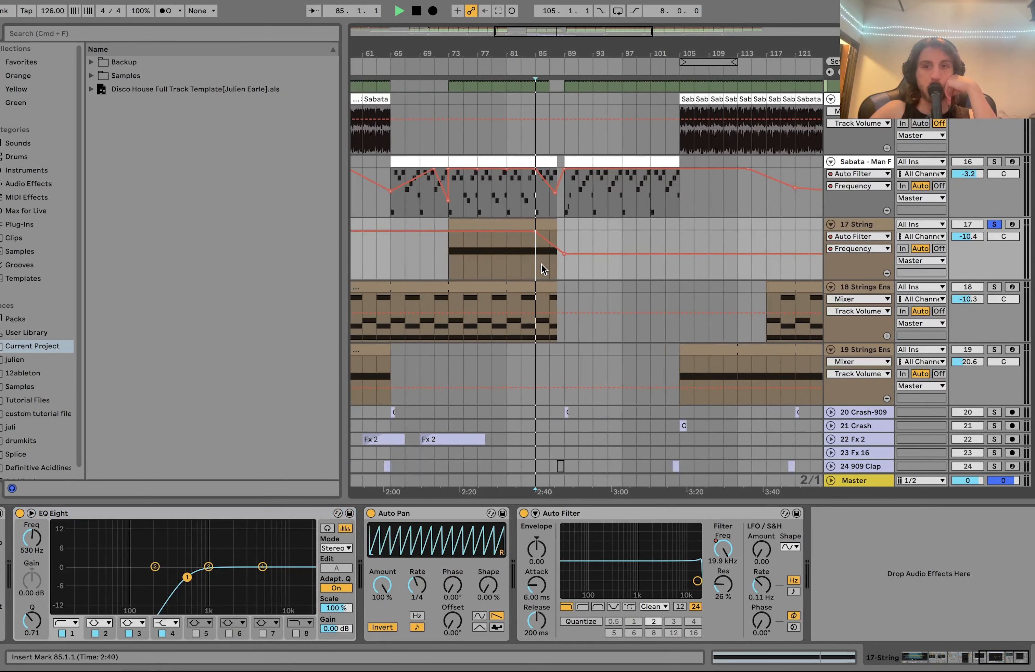
{"action": "key", "text": "space"}
Solo the 18 Strings Ens track, select its bars 65 to 73, and examine its device chain through to the Compressor.
{"action": "left_click", "coordinate": [994, 287]}
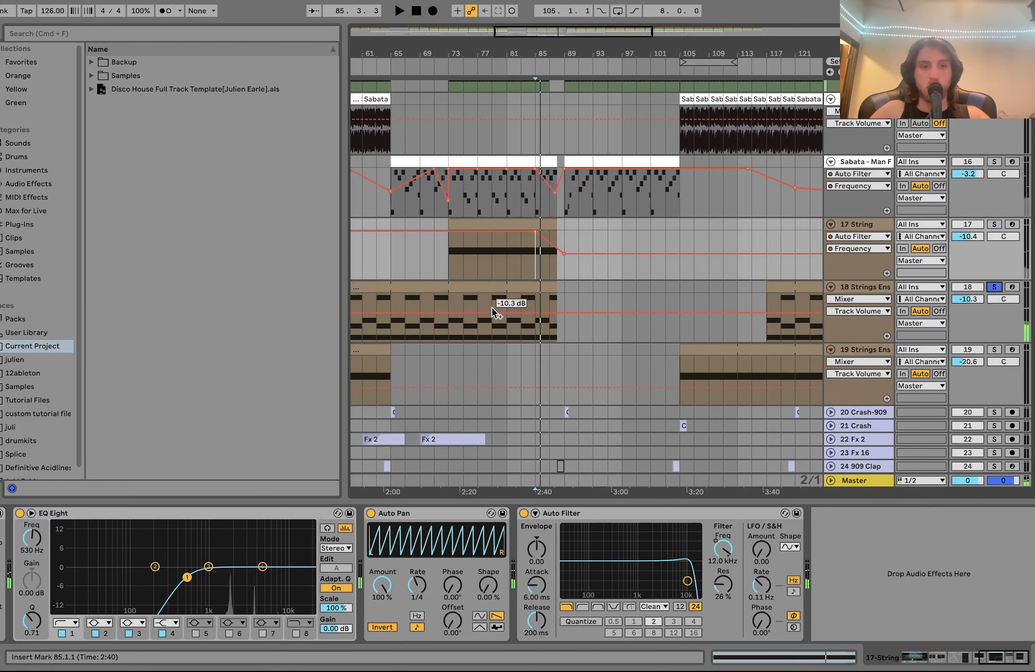
{"action": "key", "text": "minus"}
{"action": "left_click_drag", "start_coordinate": [450, 329], "coordinate": [479, 287]}
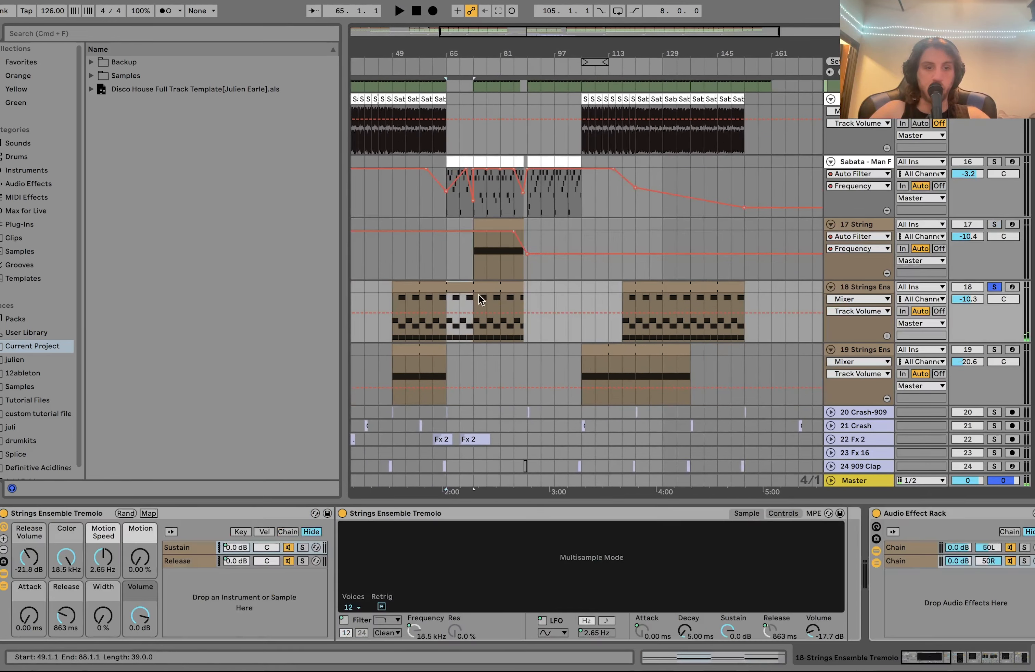
{"action": "scroll", "coordinate": [313, 524], "scroll_direction": "right", "scroll_amount": 5}
{"action": "scroll", "coordinate": [312, 523], "scroll_direction": "right", "scroll_amount": 15}
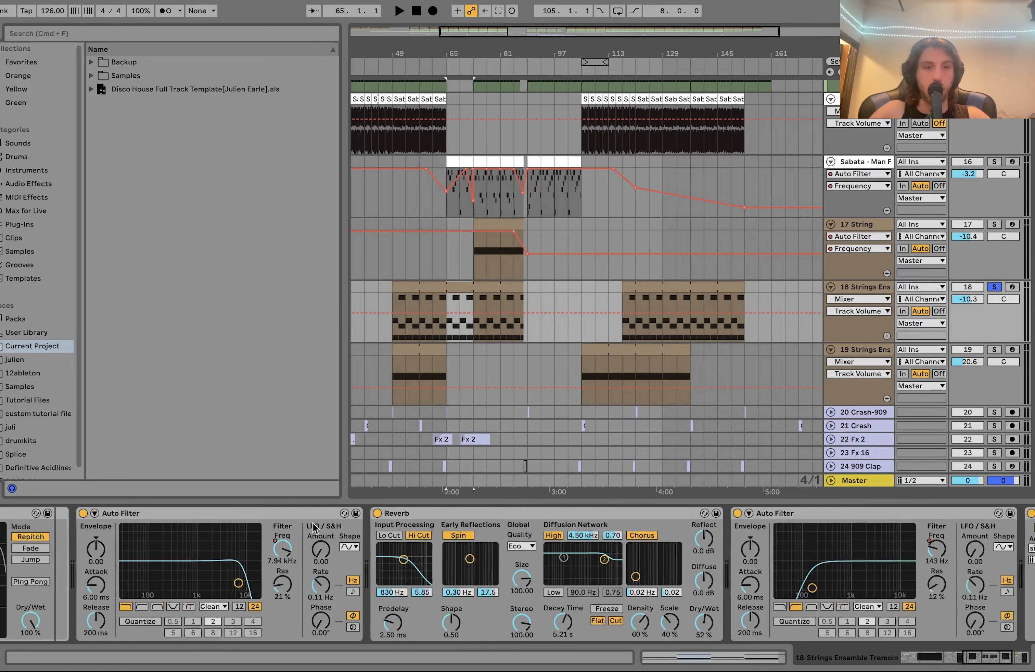
{"action": "scroll", "coordinate": [312, 523], "scroll_direction": "right", "scroll_amount": 5}
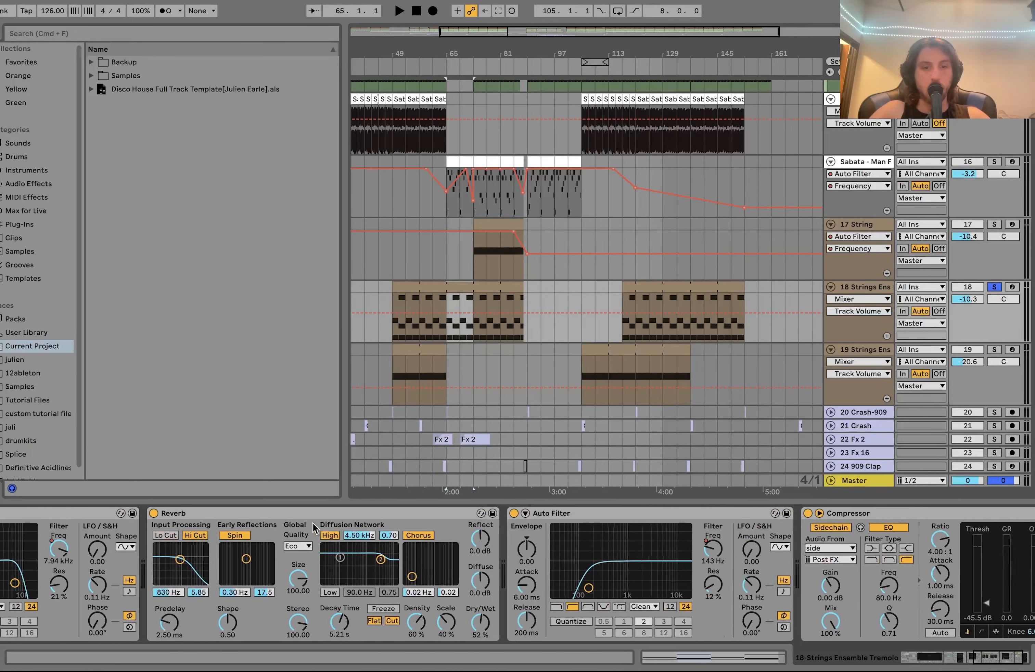
Show the frequency automation of both Auto Filters on the 18 Strings Ens track, first the low-pass and then the high-pass.
{"action": "left_click", "coordinate": [40, 553]}
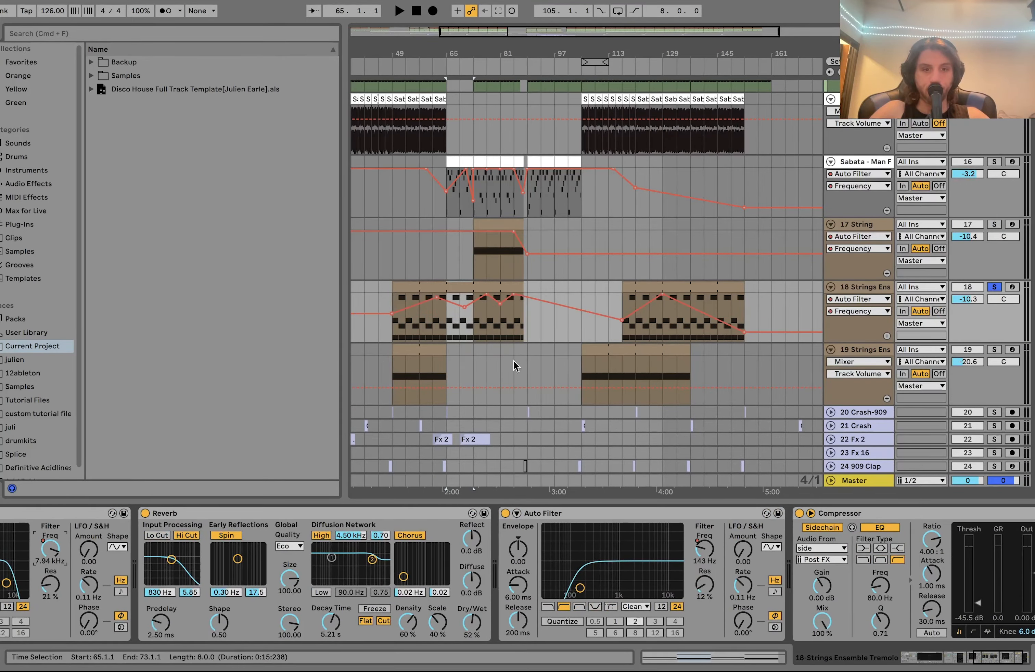
{"action": "scroll", "coordinate": [459, 593], "scroll_direction": "right", "scroll_amount": 5}
{"action": "left_click", "coordinate": [599, 558]}
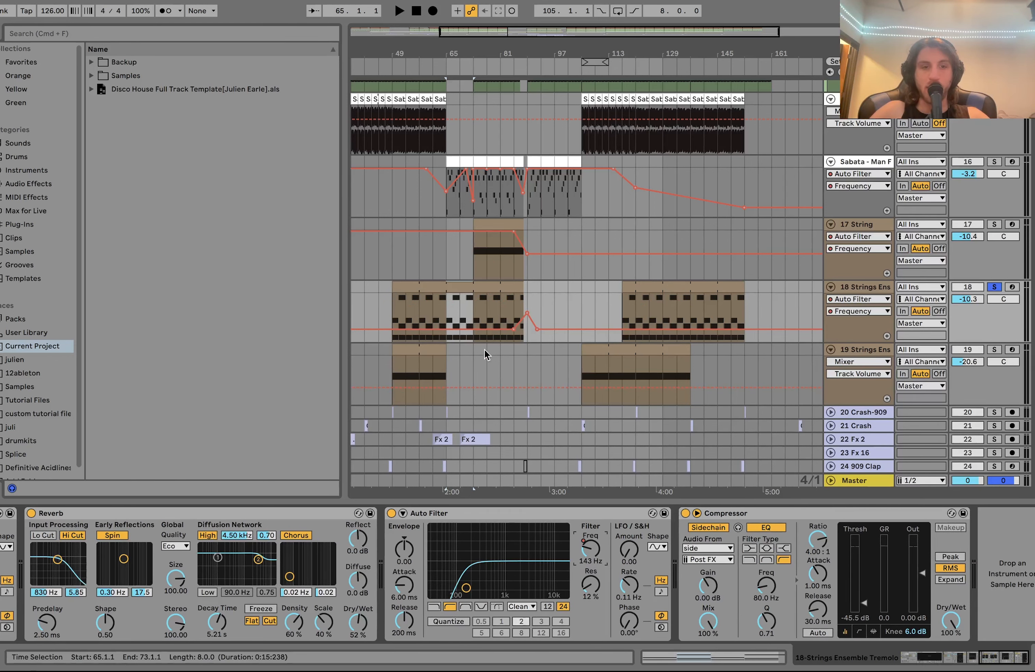
Open the 18 Strings Ens clip at bar 49, inspect its chord notes, and play it with the D#3 and F#3 notes selected.
{"action": "double_click", "coordinate": [444, 307]}
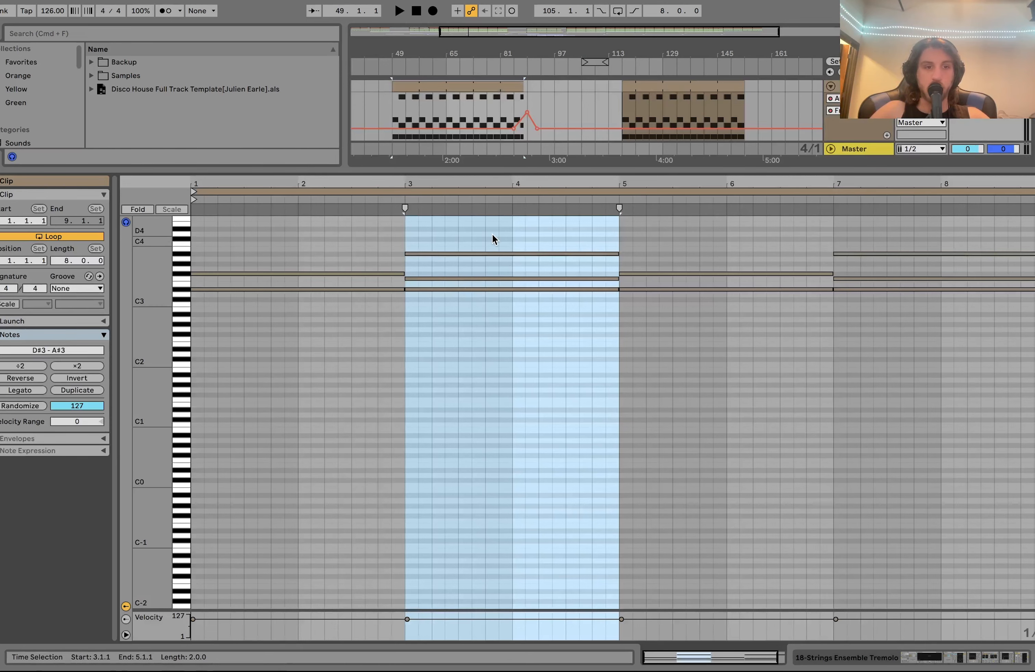
{"action": "left_click_drag", "start_coordinate": [370, 257], "coordinate": [372, 365]}
{"action": "left_click", "coordinate": [455, 254]}
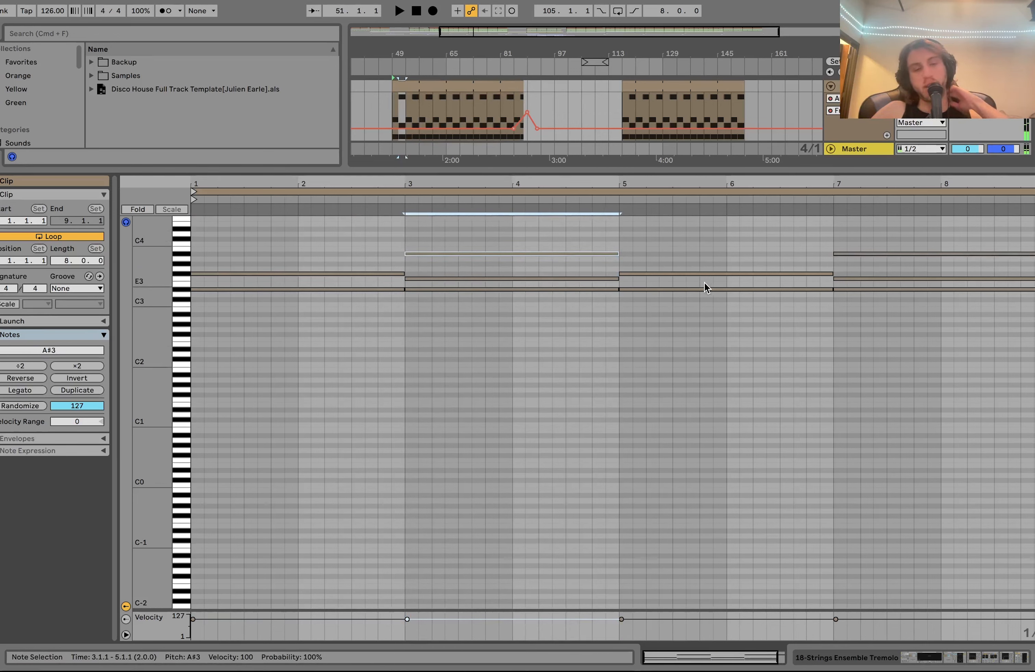
{"action": "left_click_drag", "start_coordinate": [379, 265], "coordinate": [377, 335]}
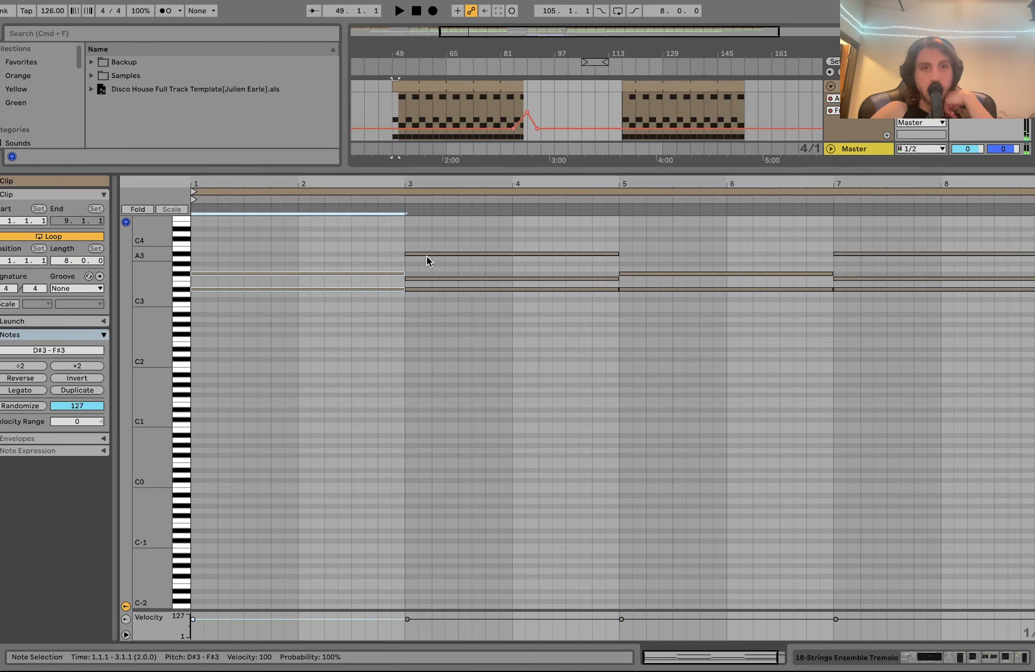
{"action": "key", "text": "space"}
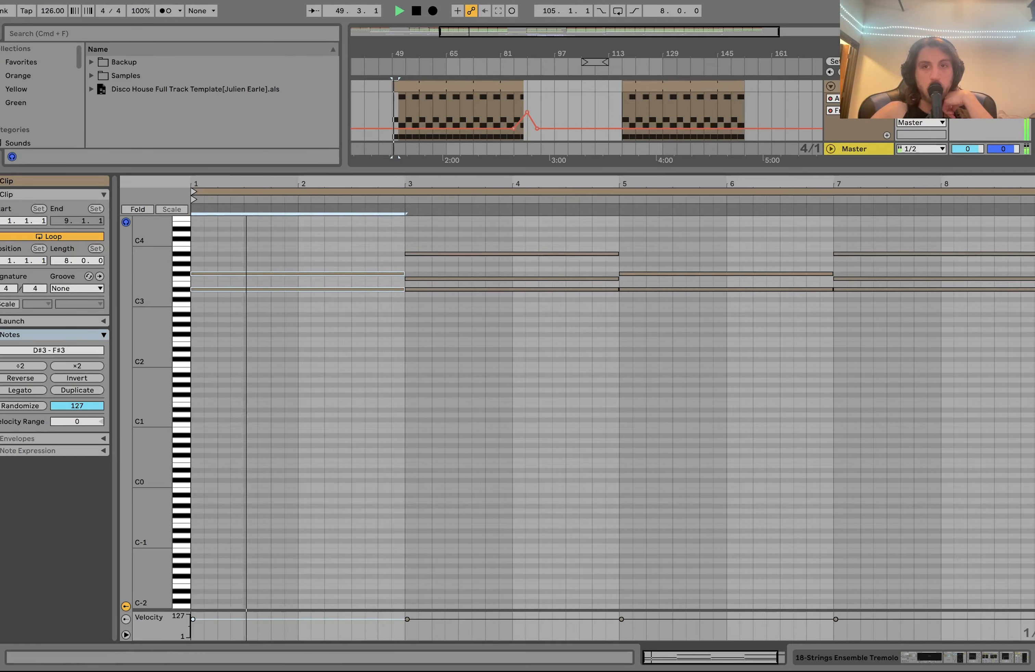
Return to the 18 Strings Ens devices and audition the strings together with the soloed bassline from bar 49.
{"action": "double_click", "coordinate": [864, 86]}
{"action": "key", "text": "space"}
{"action": "scroll", "coordinate": [1006, 195], "scroll_direction": "up", "scroll_amount": 15}
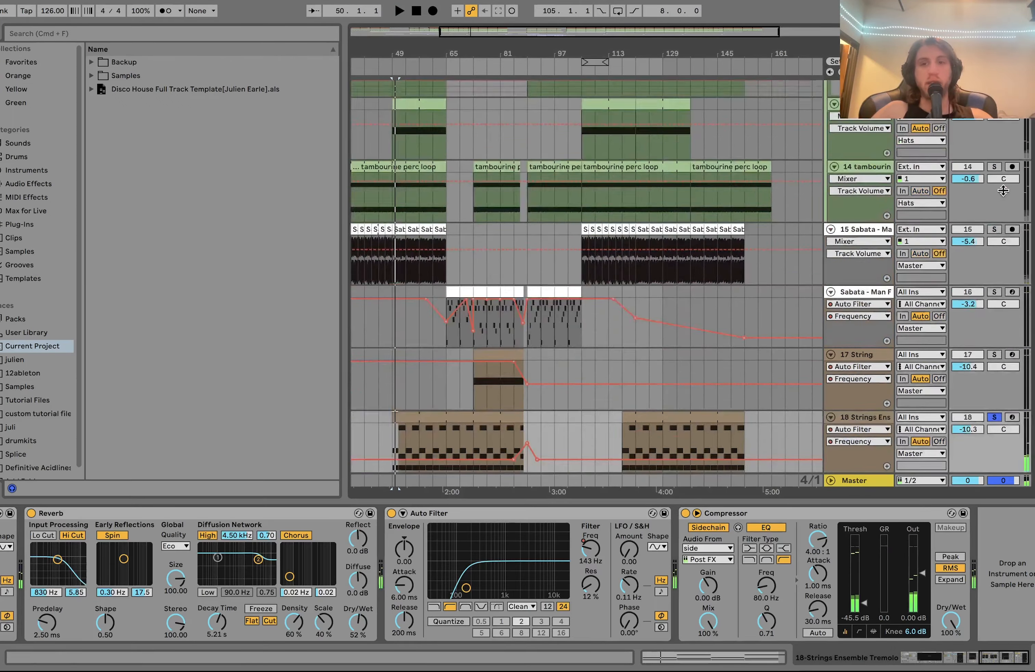
{"action": "key", "text": "space"}
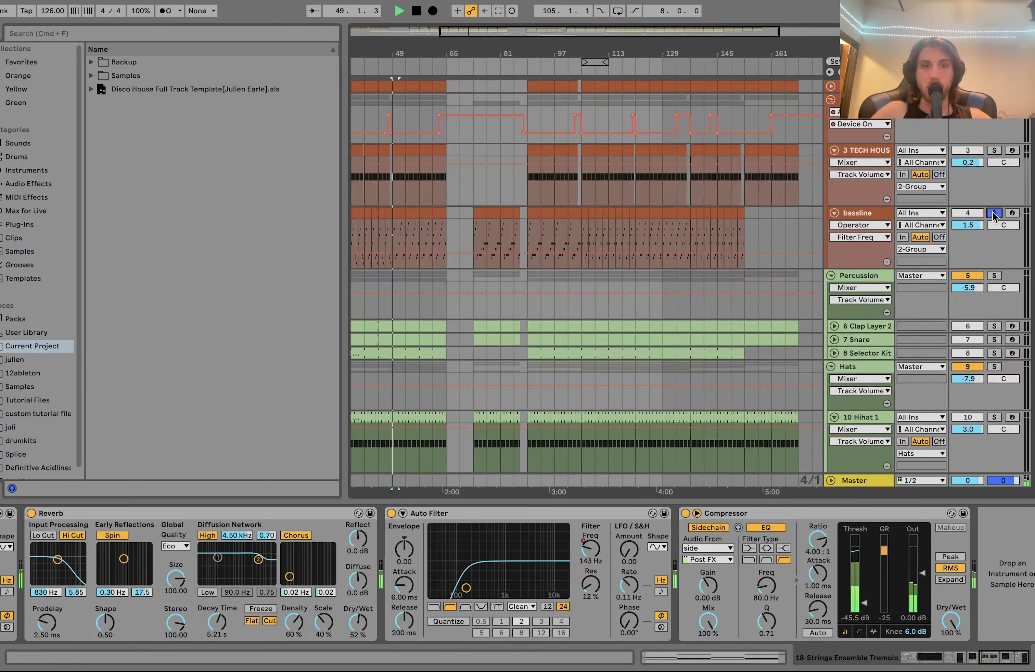
{"action": "scroll", "coordinate": [993, 214], "scroll_direction": "down", "scroll_amount": 15}
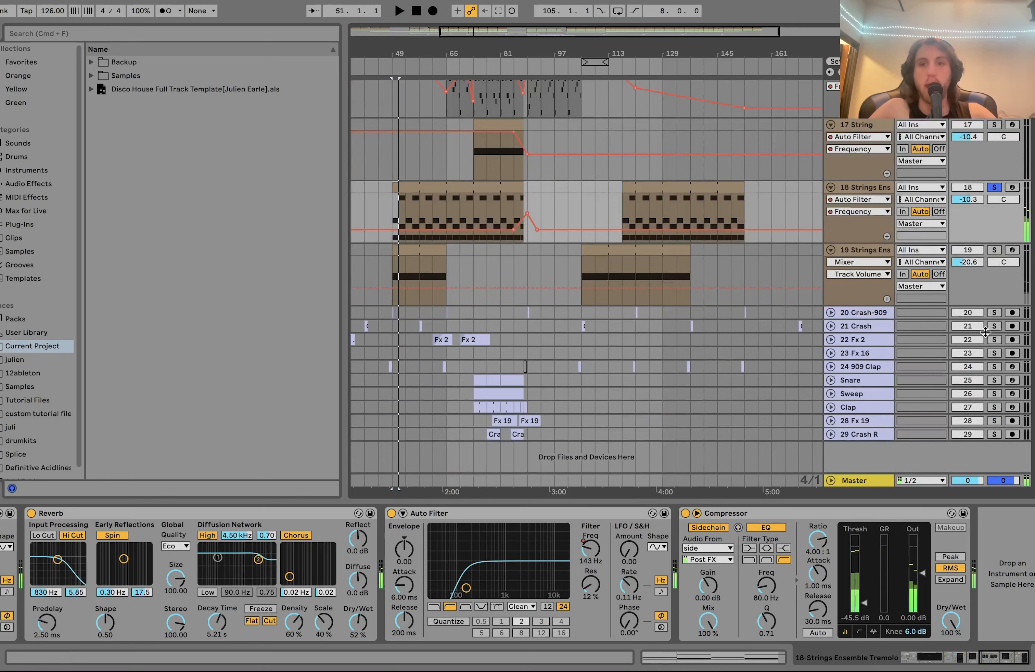
Solo the 19 Strings Ens track, show its devices, and audition its clip from bar 61.
{"action": "left_click", "coordinate": [995, 250]}
{"action": "left_click", "coordinate": [874, 251]}
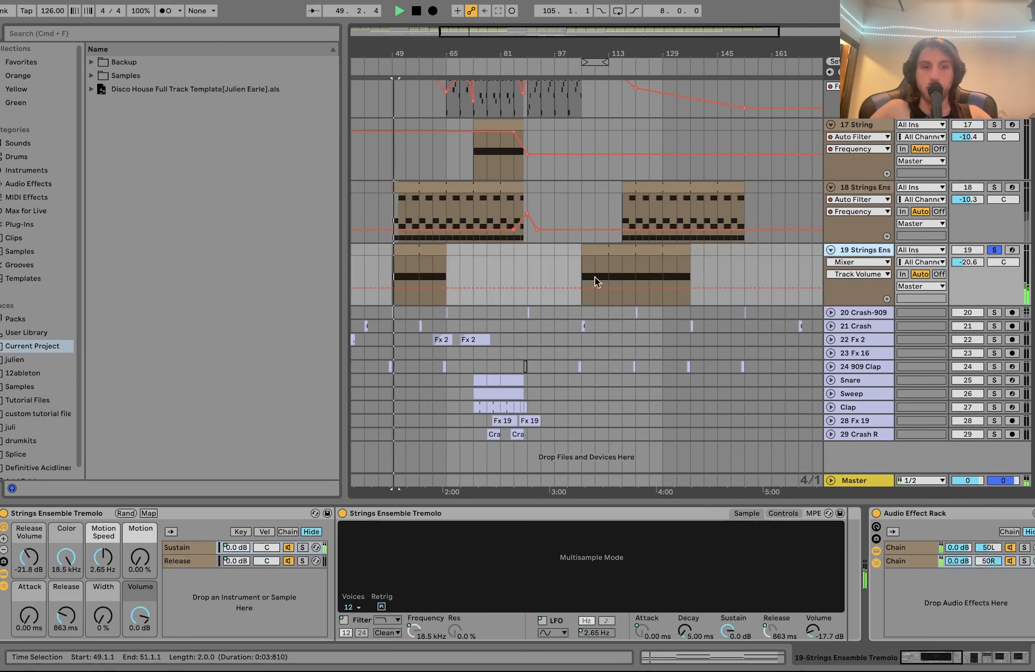
{"action": "left_click", "coordinate": [432, 263]}
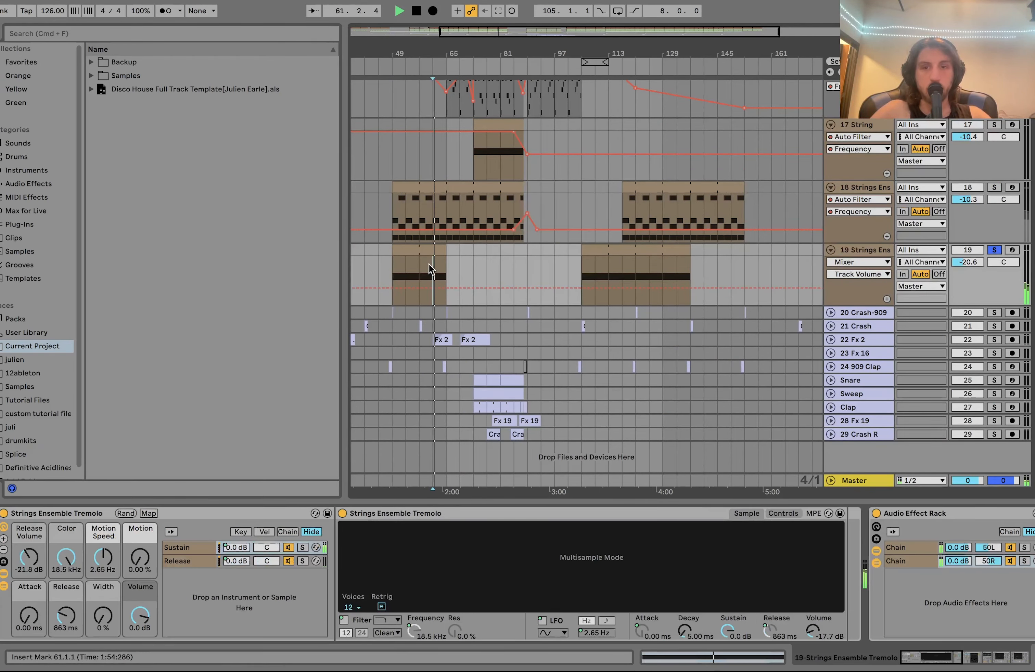
{"action": "key", "text": "space"}
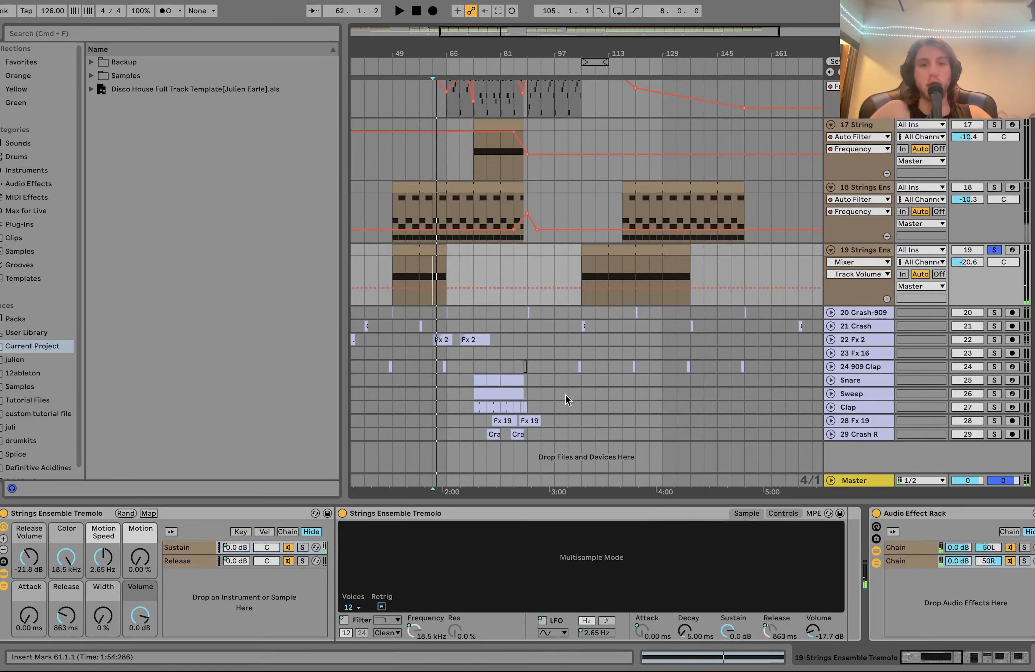
Clear the 19 Strings Ens solo, then solo all effect tracks from 20 Crash-909 to 29 Crash R.
{"action": "scroll", "coordinate": [578, 298], "scroll_direction": "up", "scroll_amount": 10}
{"action": "scroll", "coordinate": [591, 335], "scroll_direction": "left", "scroll_amount": 1}
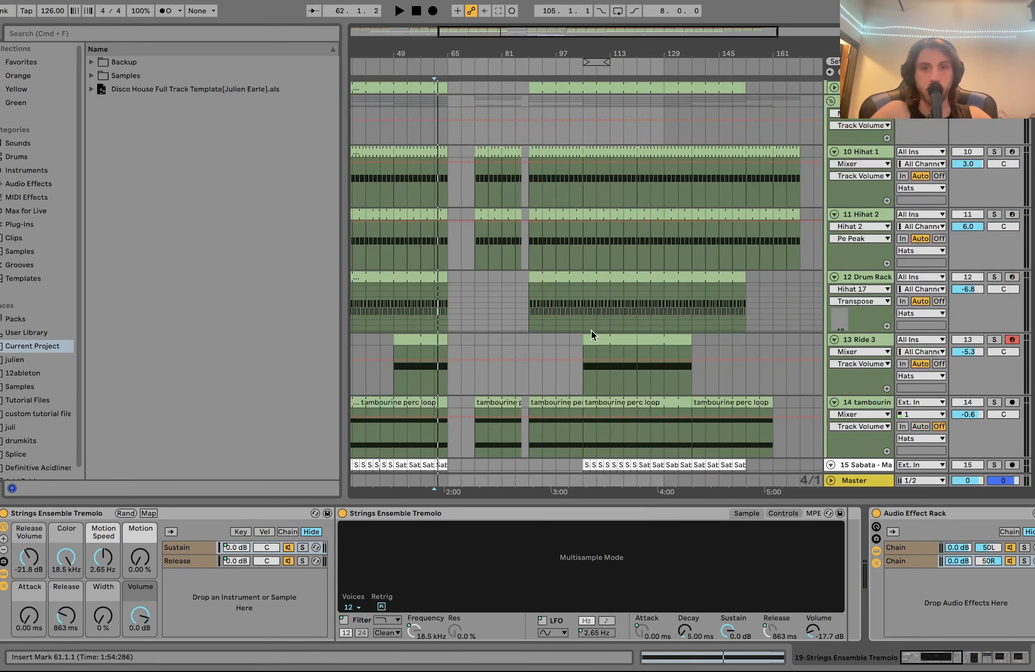
{"action": "scroll", "coordinate": [591, 325], "scroll_direction": "down", "scroll_amount": 10}
{"action": "left_click", "coordinate": [999, 251]}
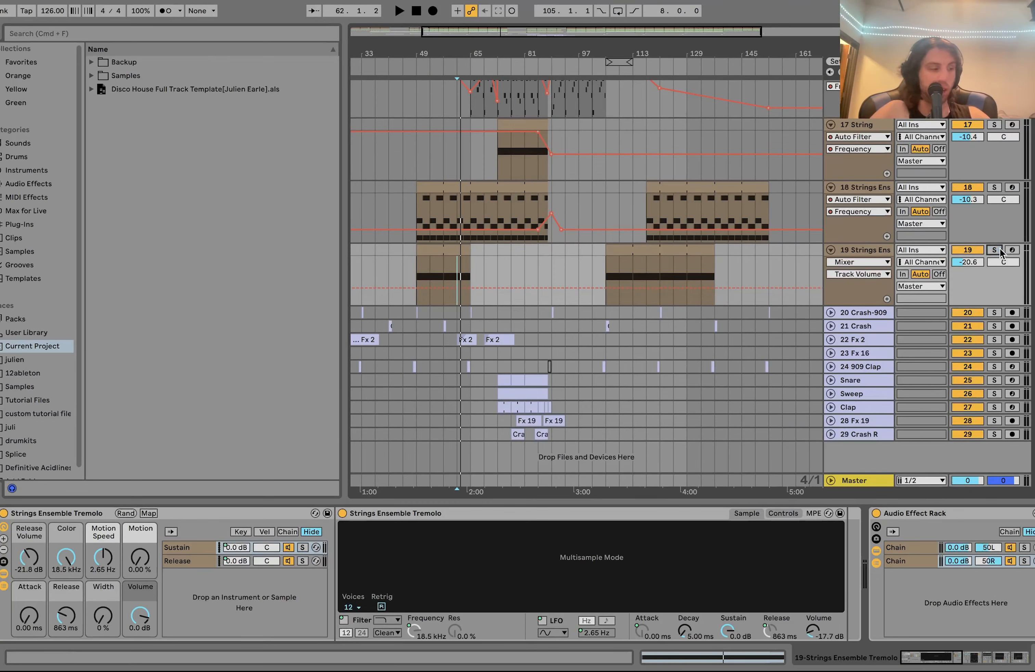
{"action": "left_click", "coordinate": [870, 313]}
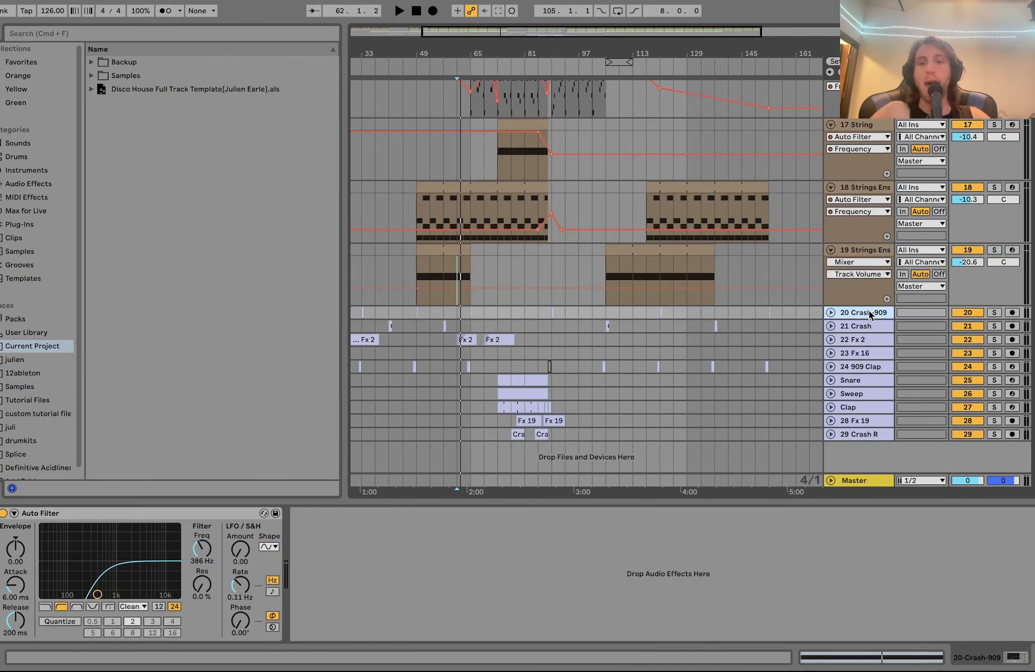
{"action": "left_click", "coordinate": [868, 436]}
{"action": "left_click", "coordinate": [993, 313]}
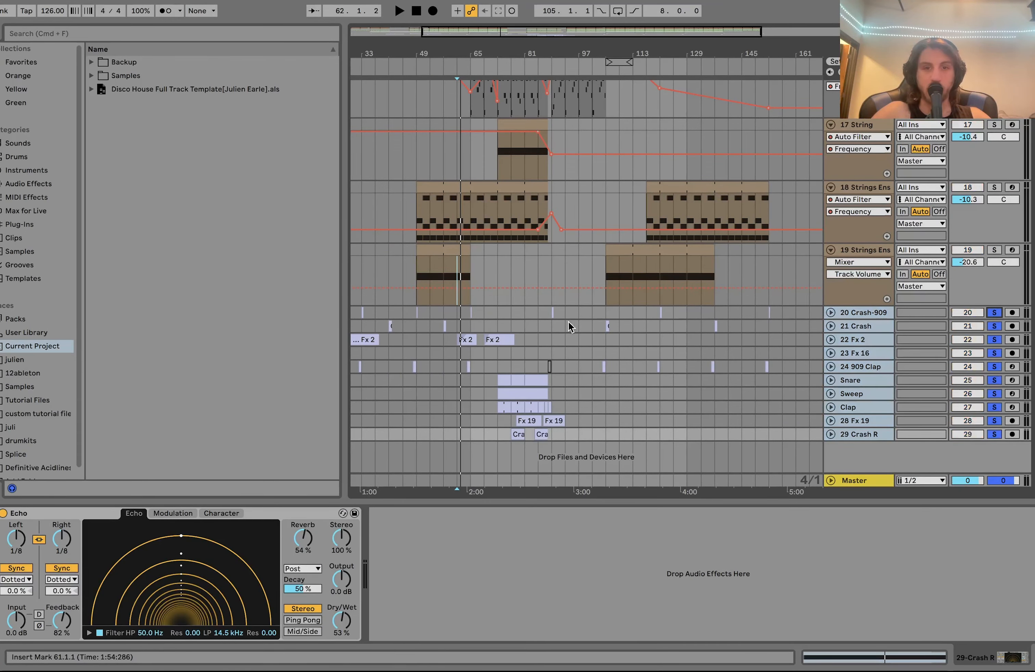
Audition the soloed effects from the 21 Crash hit at bar 105 and the 909 Clap hit at bar 136.
{"action": "left_click", "coordinate": [545, 313]}
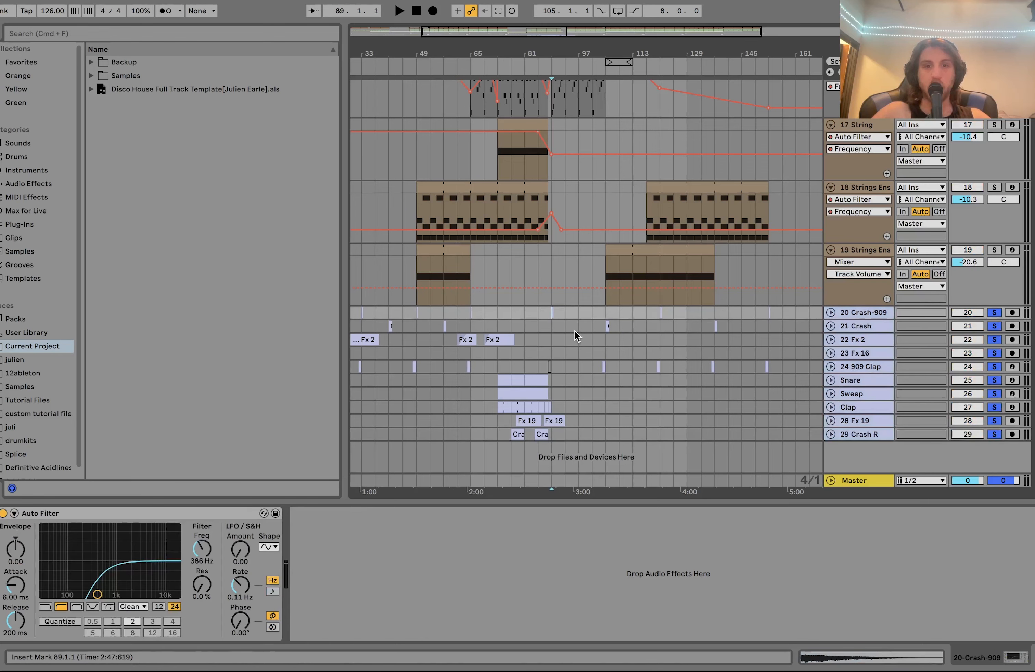
{"action": "left_click", "coordinate": [605, 326]}
{"action": "key", "text": "space"}
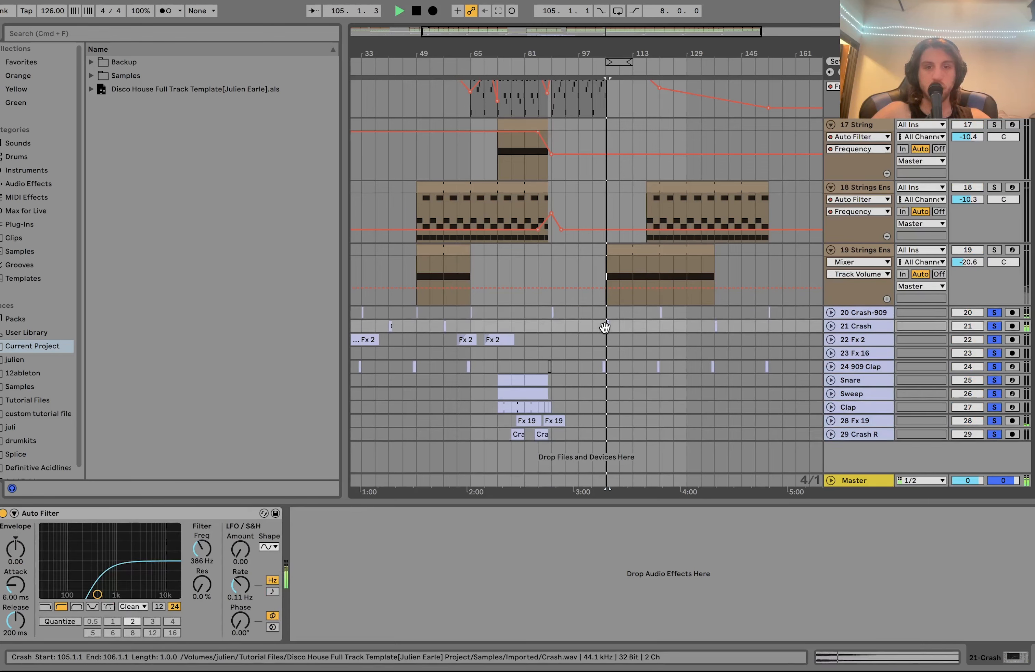
{"action": "key", "text": "space"}
{"action": "left_click", "coordinate": [712, 367]}
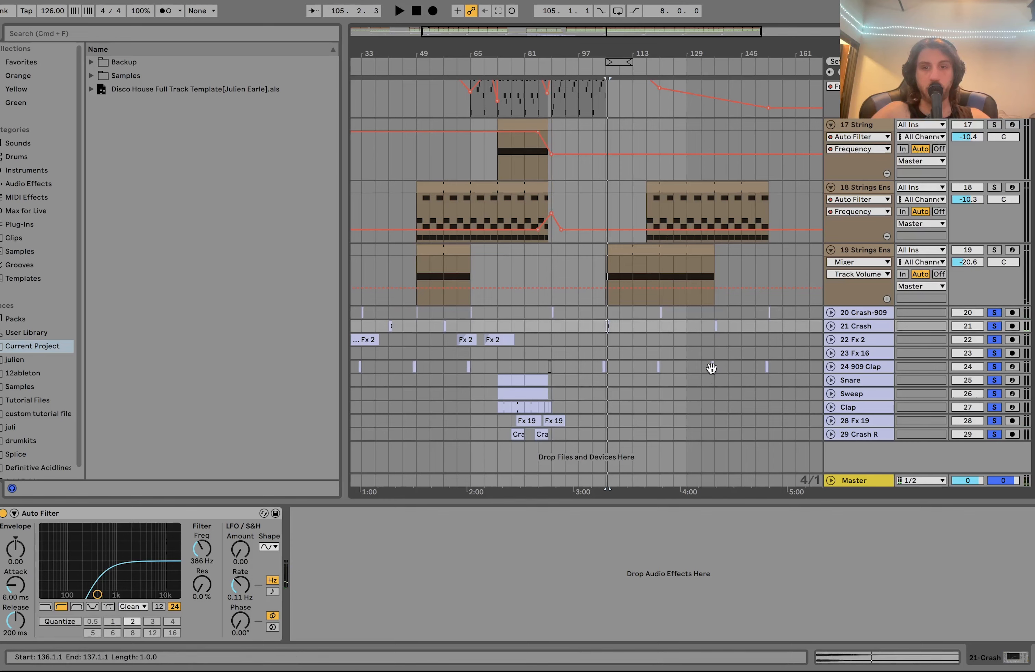
{"action": "key", "text": "space"}
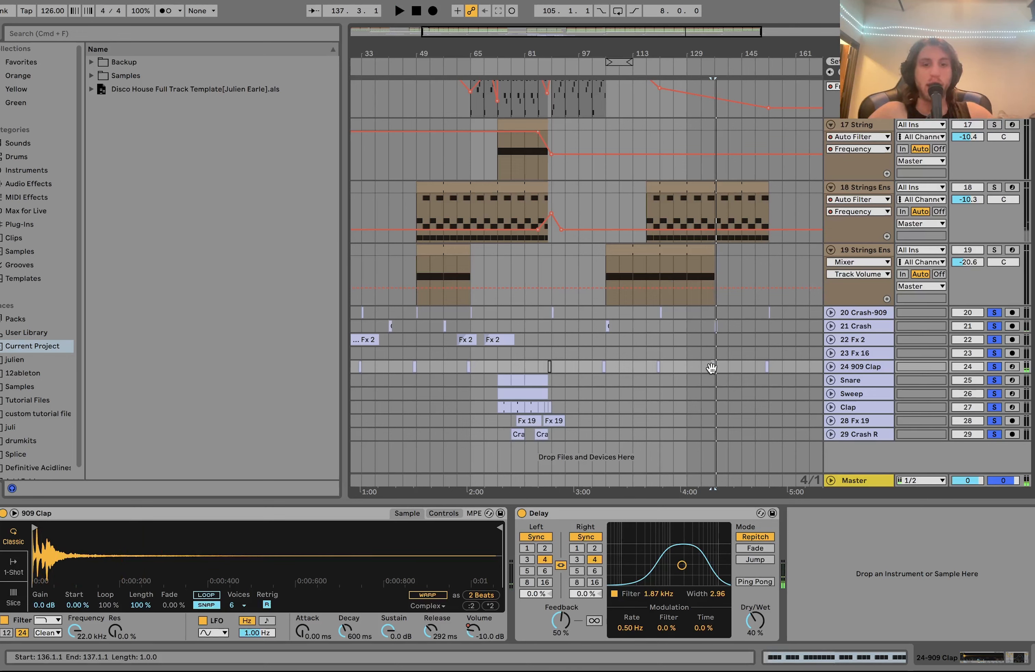
Play the soloed effects from bar 81, then unfold the Snare track and audition it soloed.
{"action": "left_click", "coordinate": [525, 366]}
{"action": "key", "text": "space"}
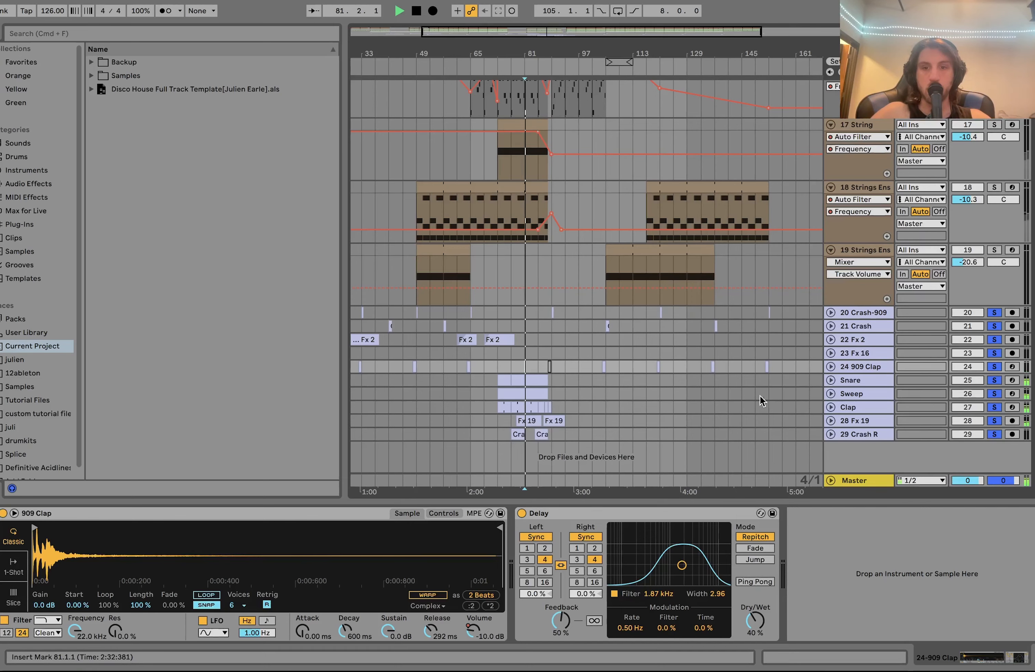
{"action": "left_click", "coordinate": [830, 381]}
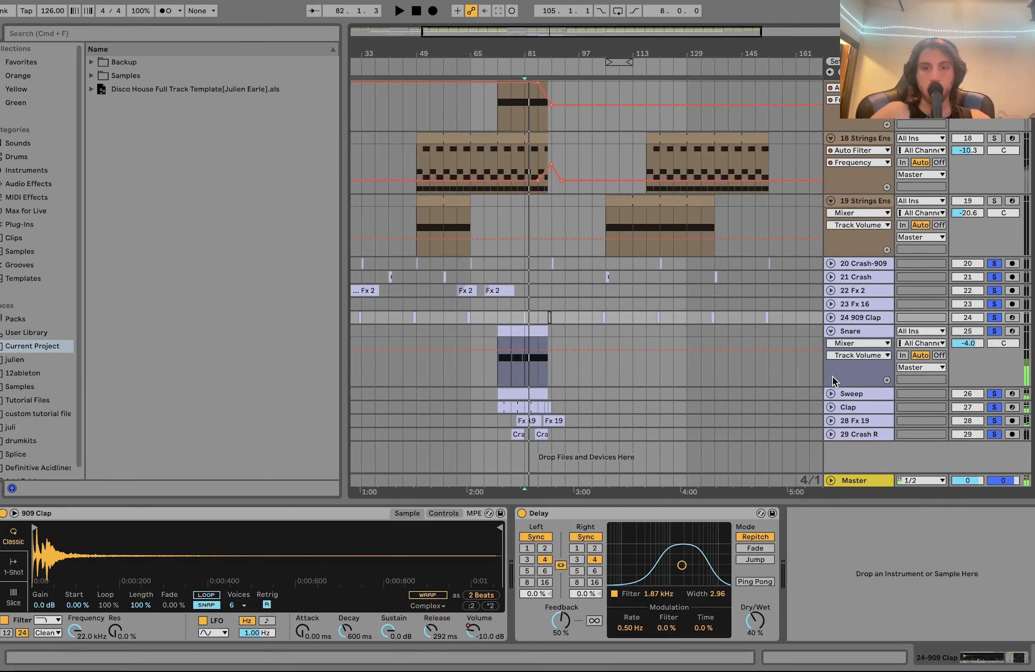
{"action": "left_click", "coordinate": [995, 331]}
{"action": "key", "text": "space"}
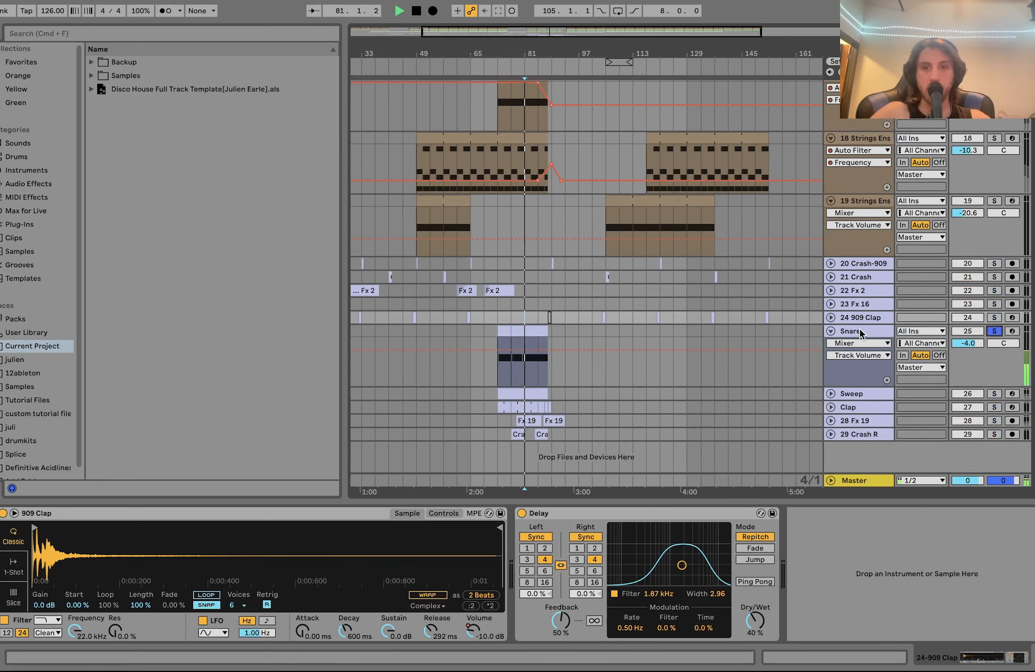
Show the Snare track's devices and its Utility Gain automation, then audition the soloed snare from bar 81.
{"action": "left_click", "coordinate": [860, 331]}
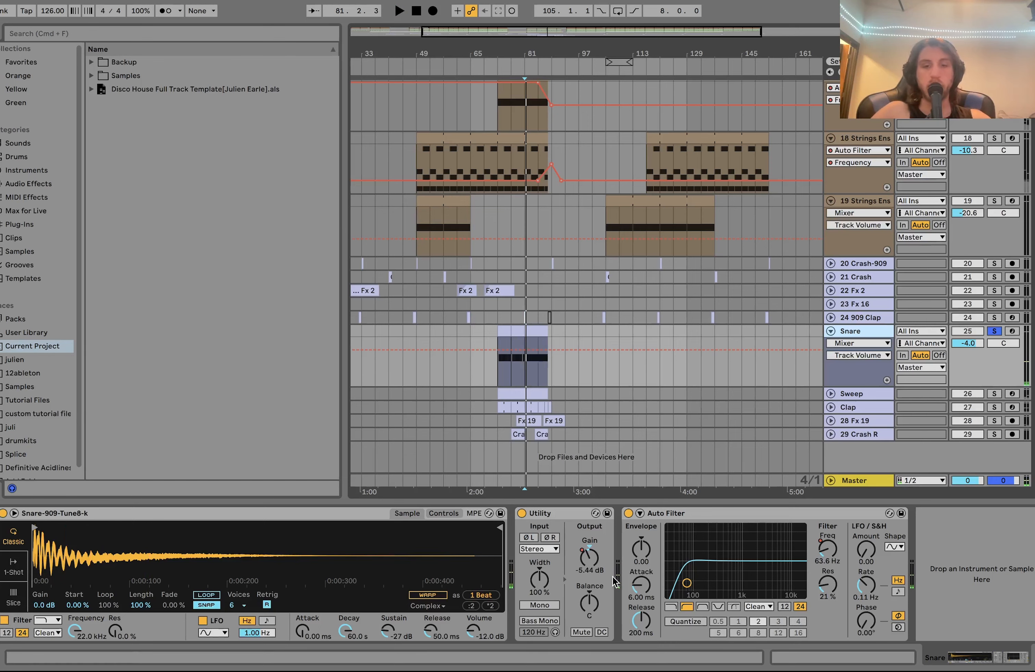
{"action": "left_click", "coordinate": [589, 558]}
{"action": "scroll", "coordinate": [720, 366], "scroll_direction": "left", "scroll_amount": 3}
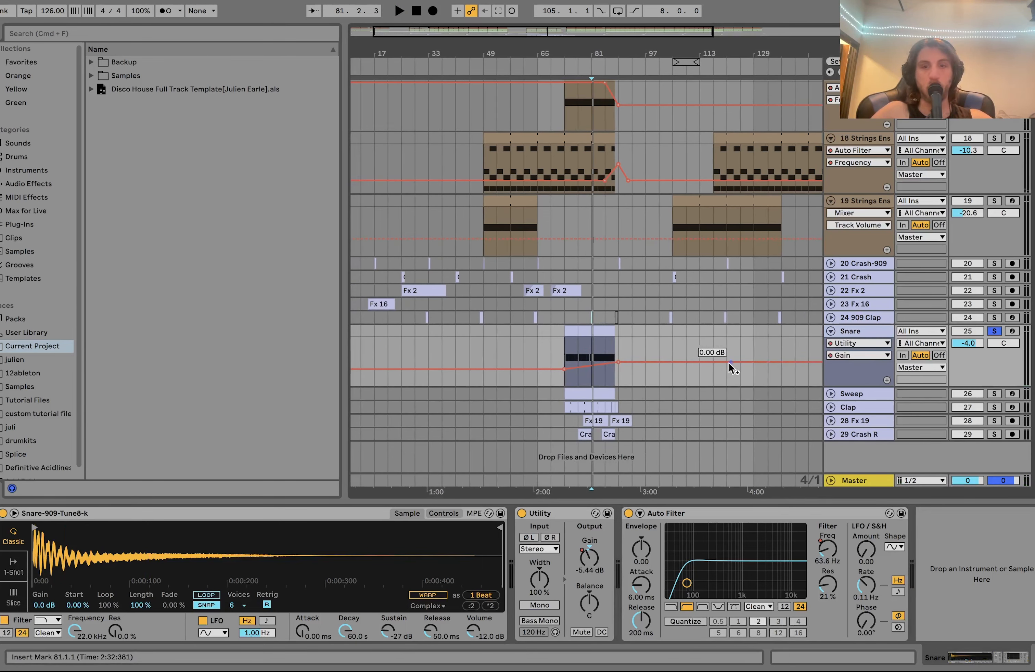
{"action": "key", "text": "space"}
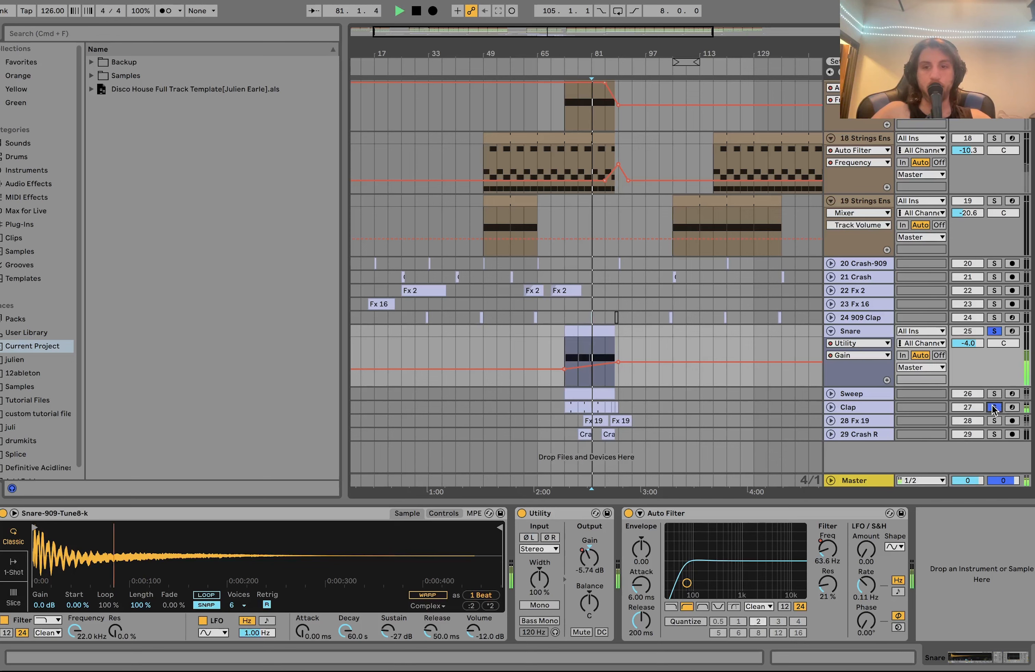
Solo and unfold the Sweep track, and show the automation of its Operator filter frequency.
{"action": "left_click", "coordinate": [995, 394]}
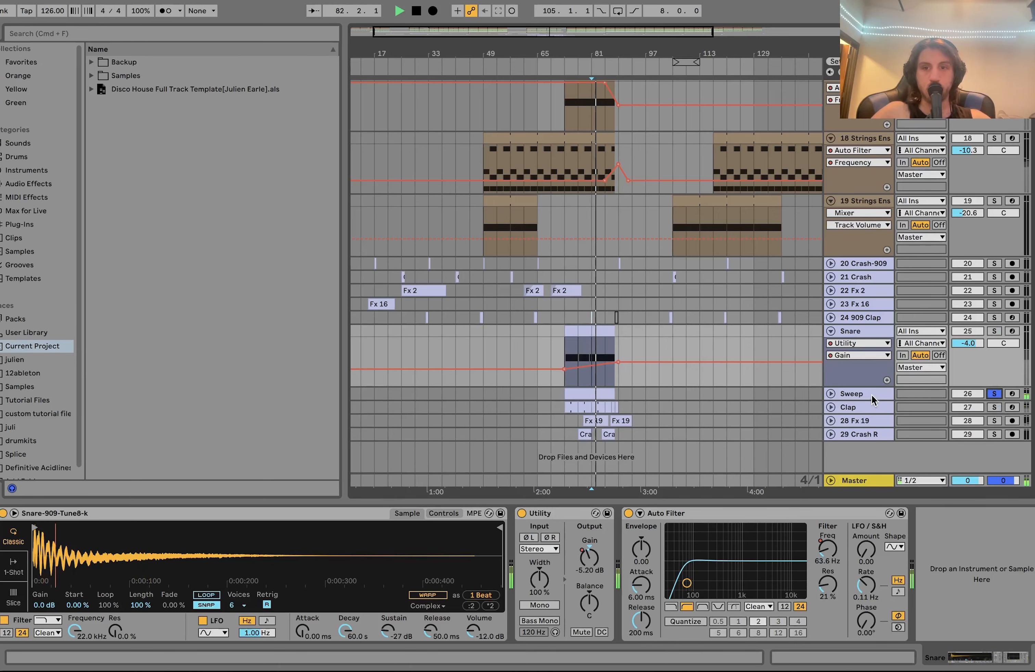
{"action": "left_click", "coordinate": [851, 393]}
{"action": "left_click", "coordinate": [831, 393]}
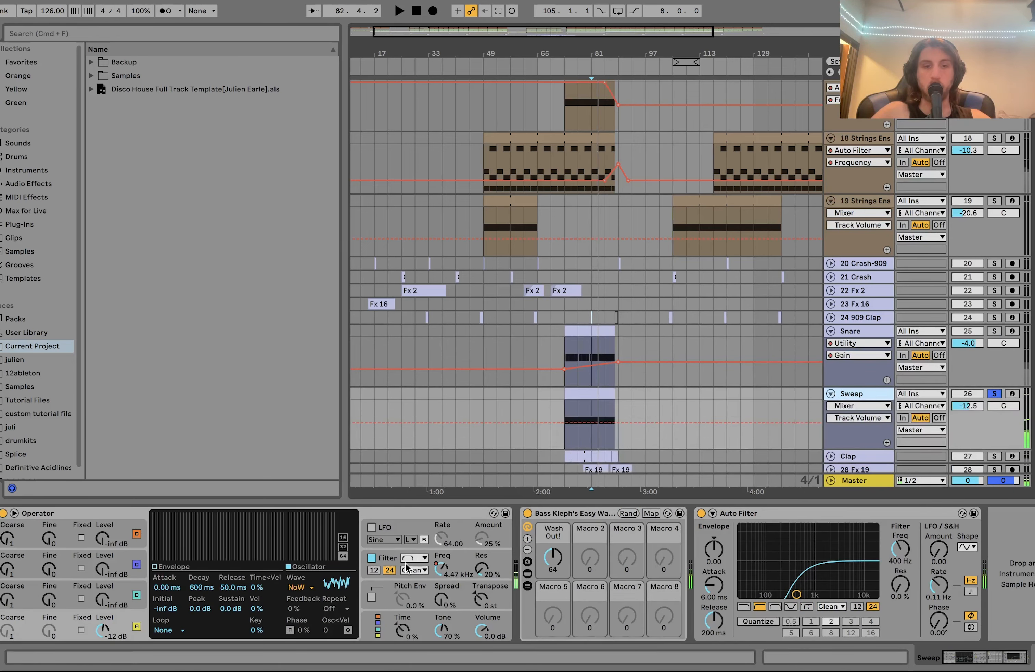
{"action": "left_click", "coordinate": [441, 567]}
{"action": "scroll", "coordinate": [730, 430], "scroll_direction": "down", "scroll_amount": 2}
{"action": "scroll", "coordinate": [730, 430], "scroll_direction": "left", "scroll_amount": 1}
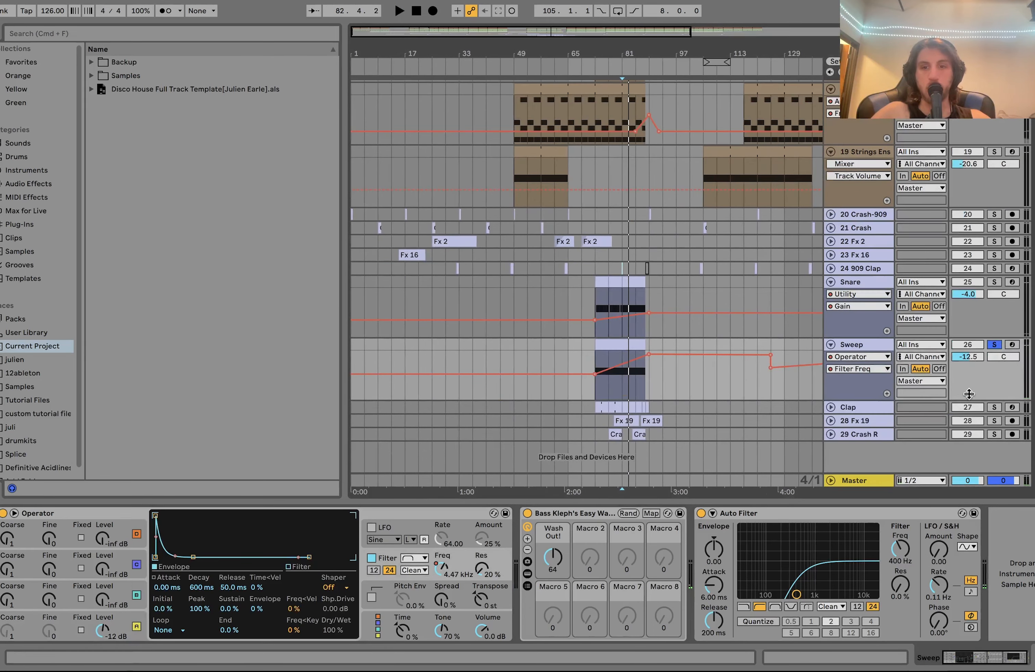
Add the 28 Fx 19 and 29 Crash R tracks to the Sweep solo and play them from bar 81.
{"action": "left_click", "coordinate": [995, 420], "text": "super"}
{"action": "left_click", "coordinate": [995, 434], "text": "super"}
{"action": "key", "text": "space"}
Unfold 29 Crash R and audition its second clip from bar 84, then clear all track solos.
{"action": "left_click", "coordinate": [635, 436]}
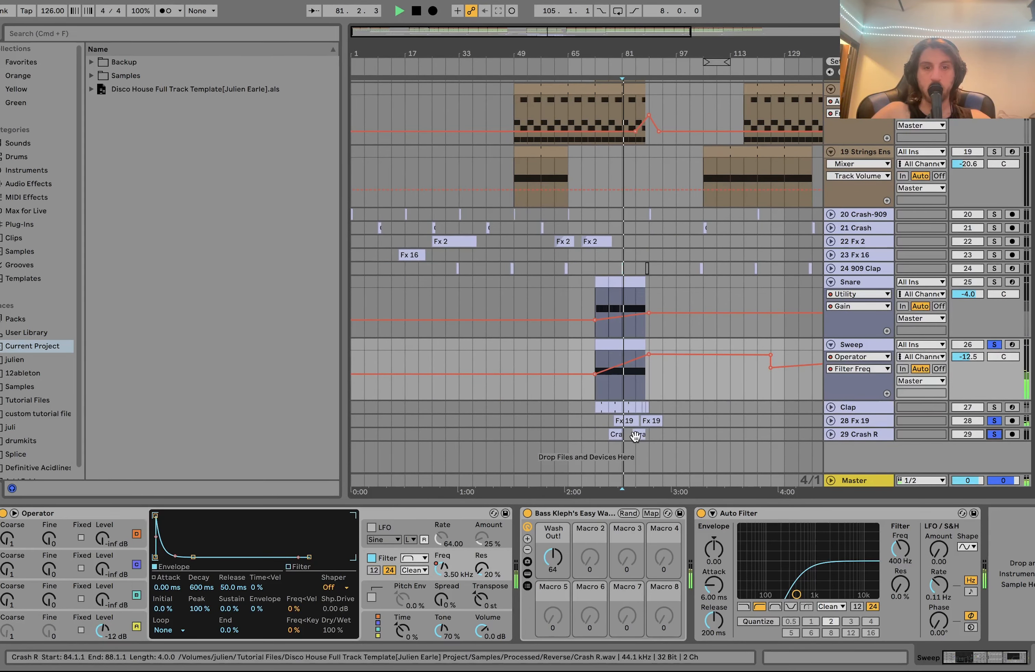
{"action": "left_click", "coordinate": [831, 435]}
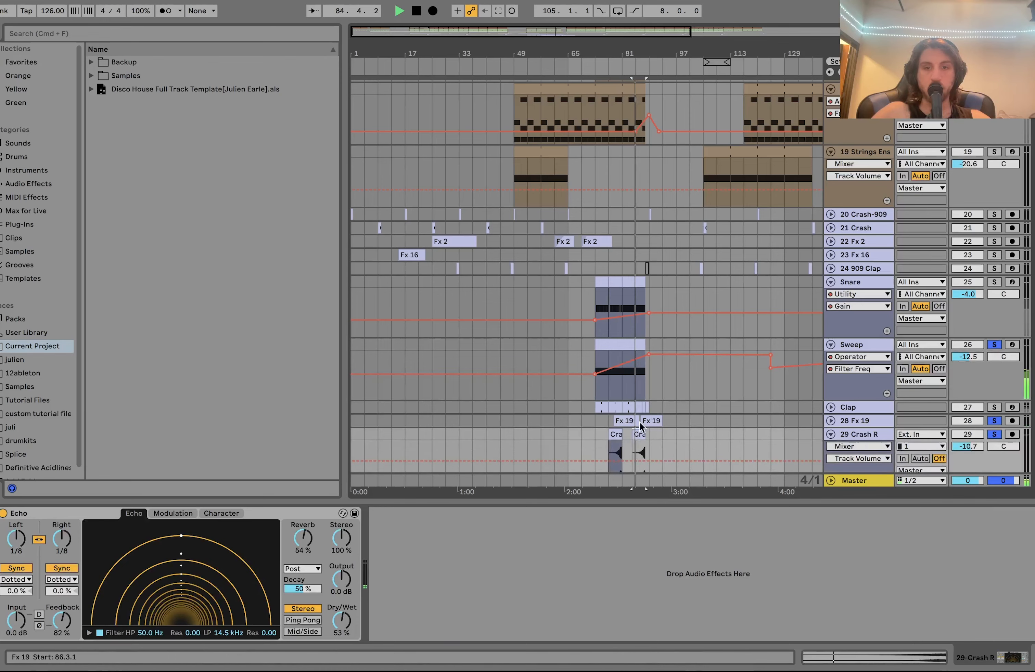
{"action": "key", "text": "plus"}
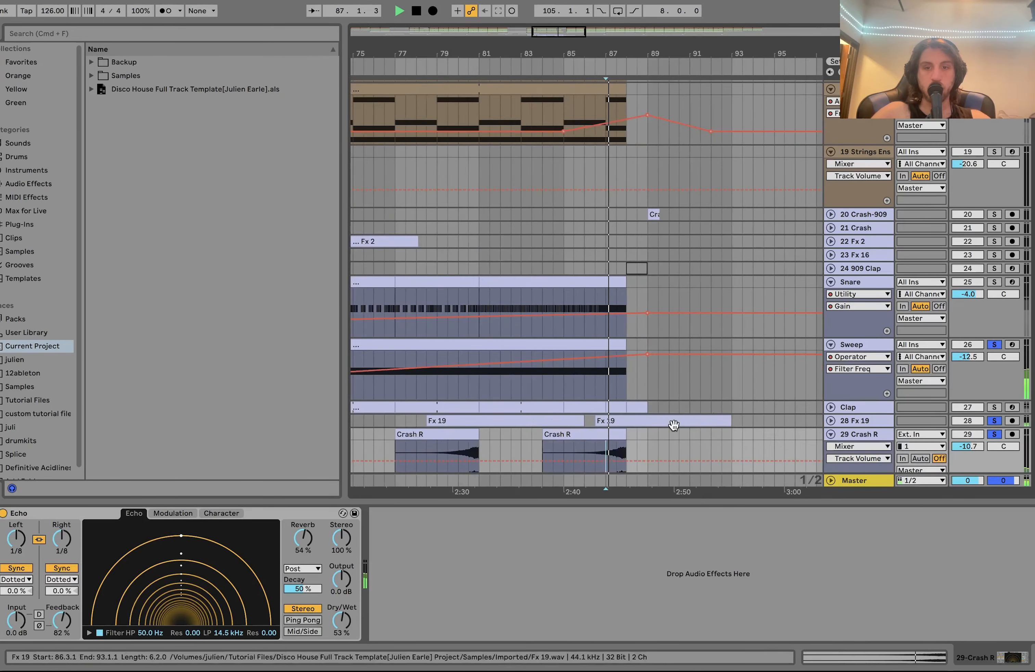
{"action": "left_click", "coordinate": [995, 435]}
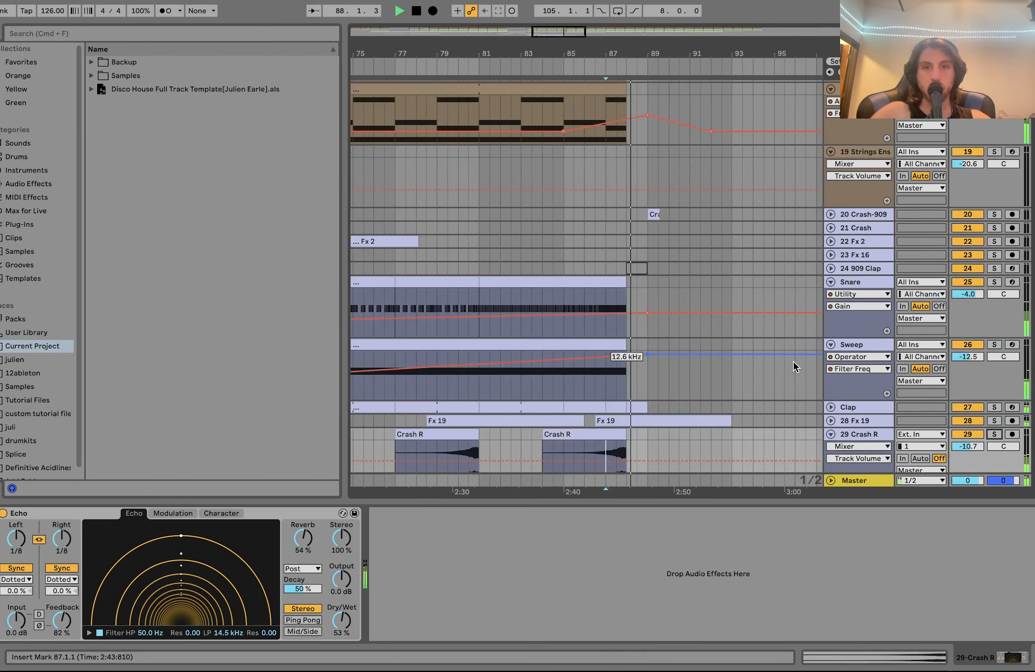
Fold all groups and unfolded tracks in the arrangement, then place the insert marker on the Hats group at bar 89.
{"action": "key", "text": "minus"}
{"action": "key", "text": "minus"}
{"action": "scroll", "coordinate": [793, 362], "scroll_direction": "up", "scroll_amount": 10}
{"action": "scroll", "coordinate": [794, 361], "scroll_direction": "up", "scroll_amount": 5}
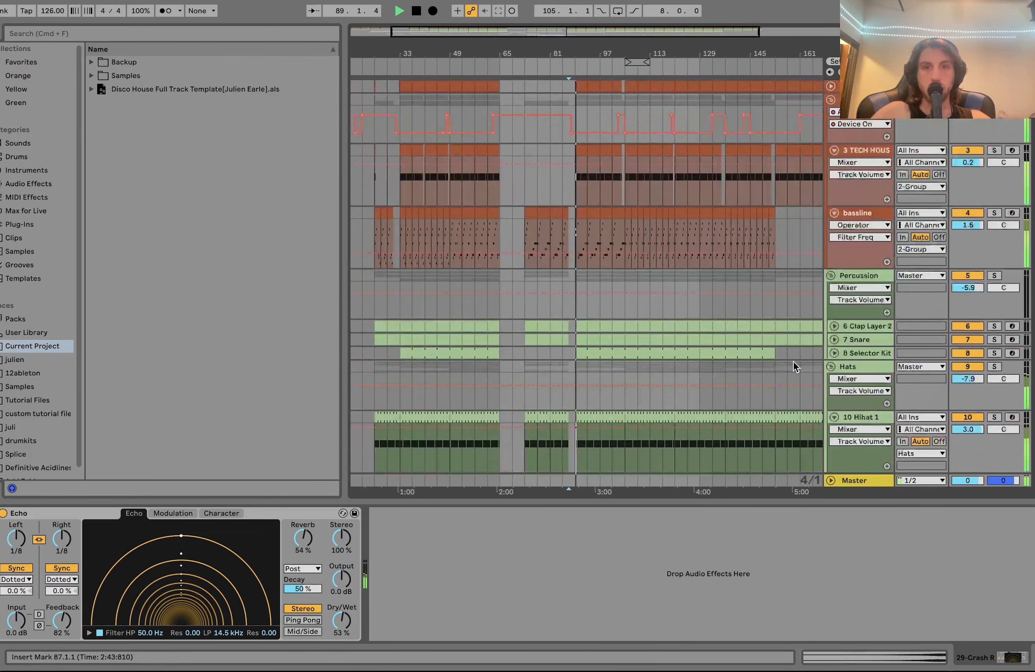
{"action": "scroll", "coordinate": [794, 362], "scroll_direction": "left", "scroll_amount": 2}
{"action": "left_click", "coordinate": [868, 277]}
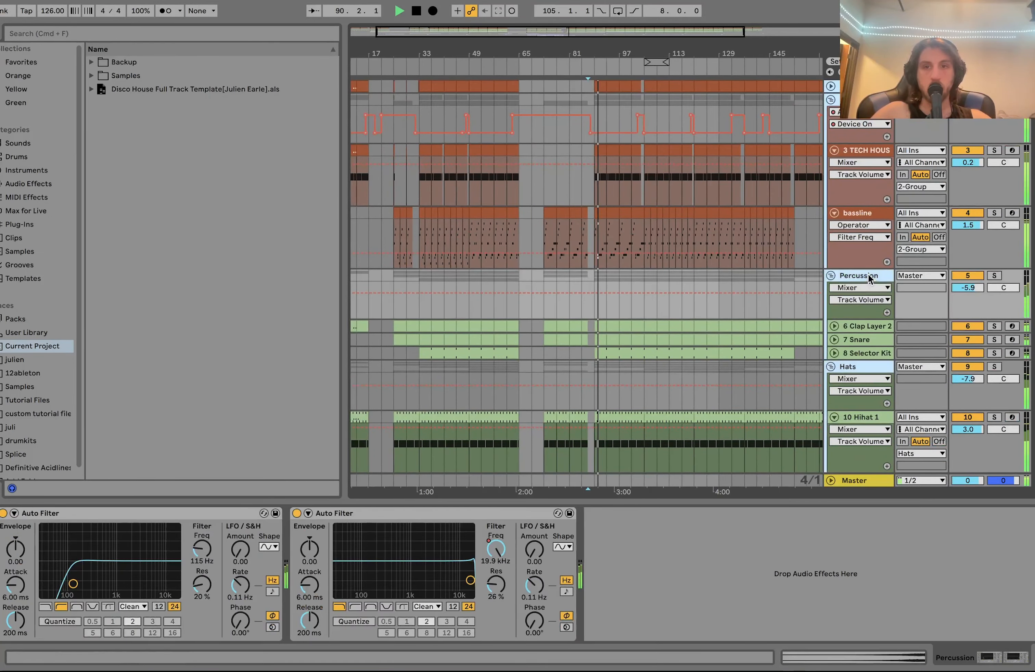
{"action": "key", "text": "a"}
{"action": "left_click", "coordinate": [598, 184]}
{"action": "left_click", "coordinate": [599, 124]}
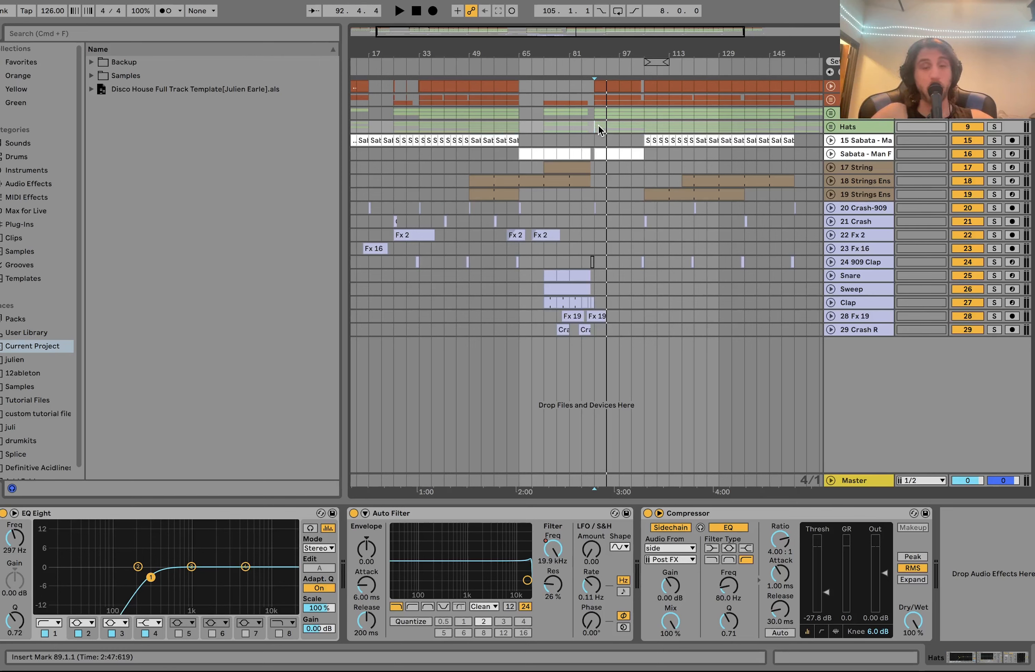
Mark bars 89 to 105 on the Hats group, then place the insert marker at bar 105.
{"action": "left_click_drag", "start_coordinate": [598, 126], "coordinate": [646, 125]}
{"action": "key", "text": "minus"}
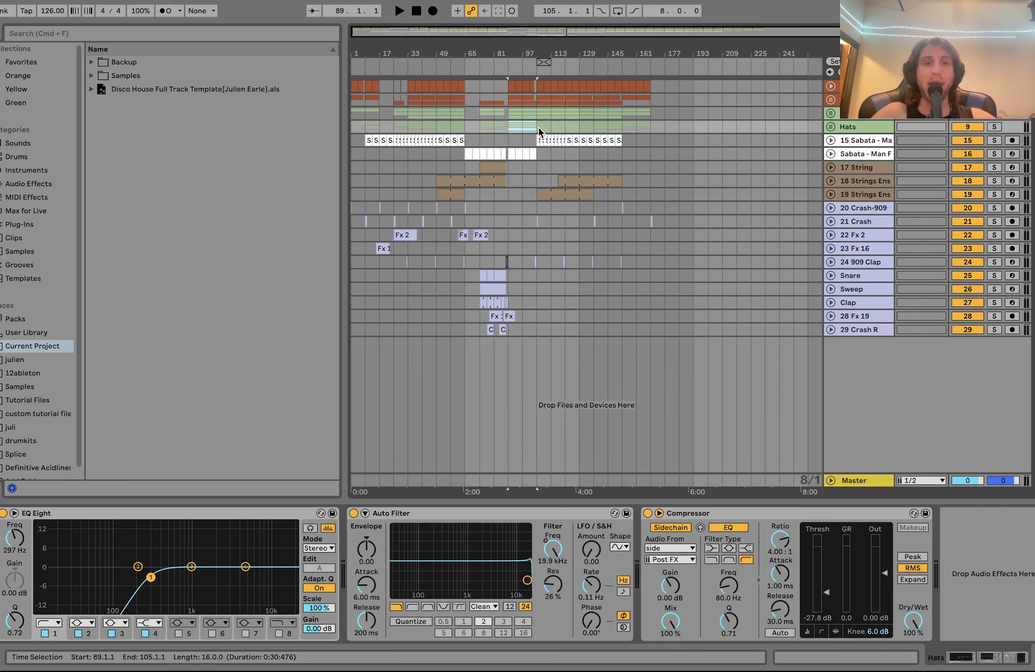
{"action": "left_click", "coordinate": [538, 127]}
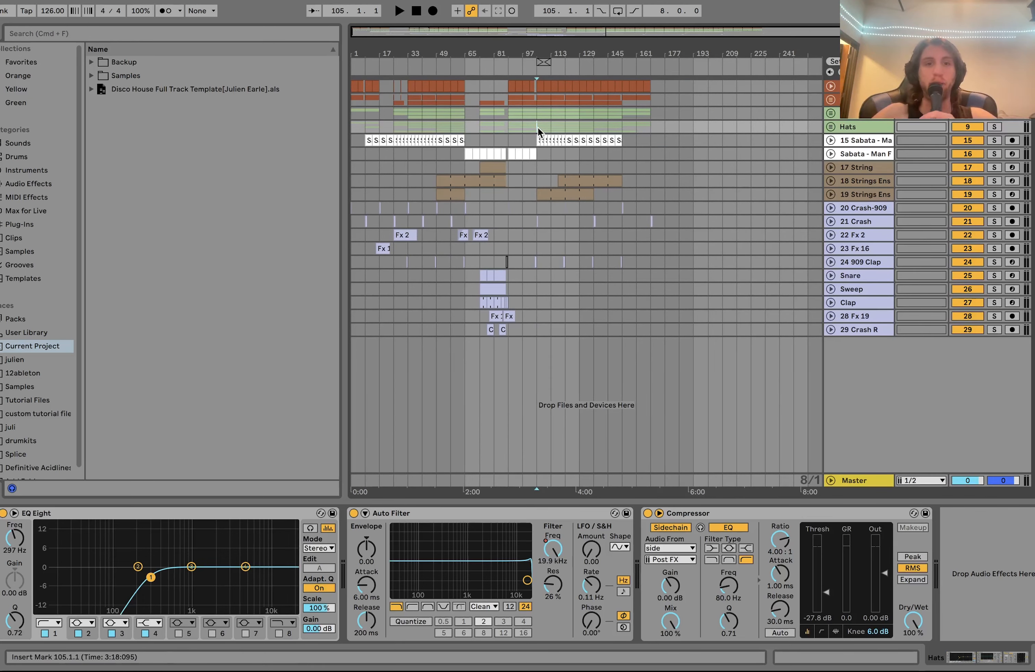
{"action": "key", "text": "plus"}
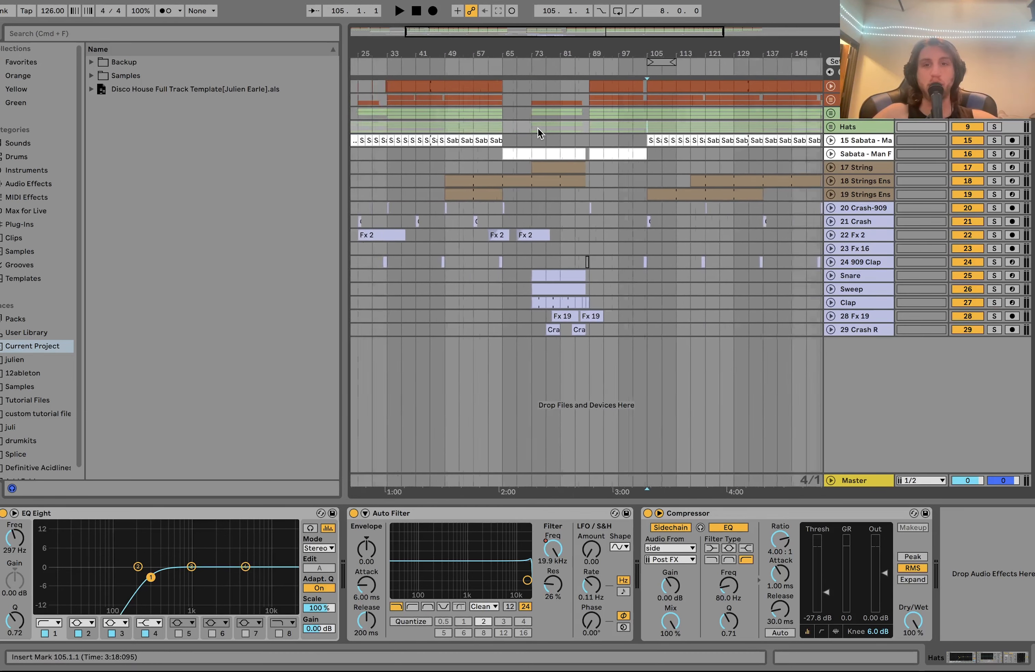
{"action": "key", "text": "minus"}
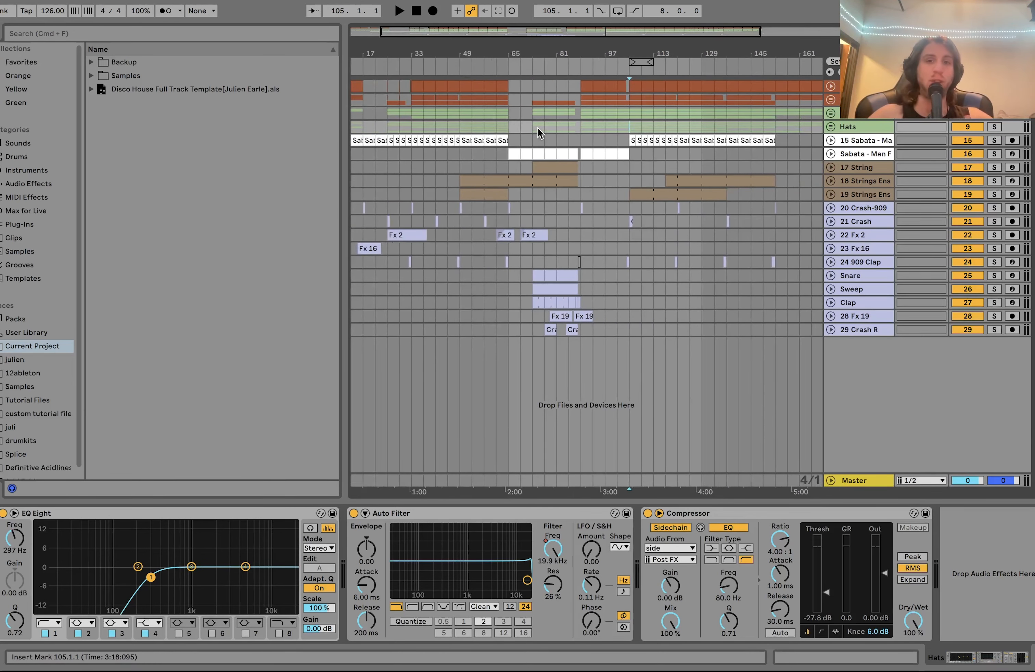